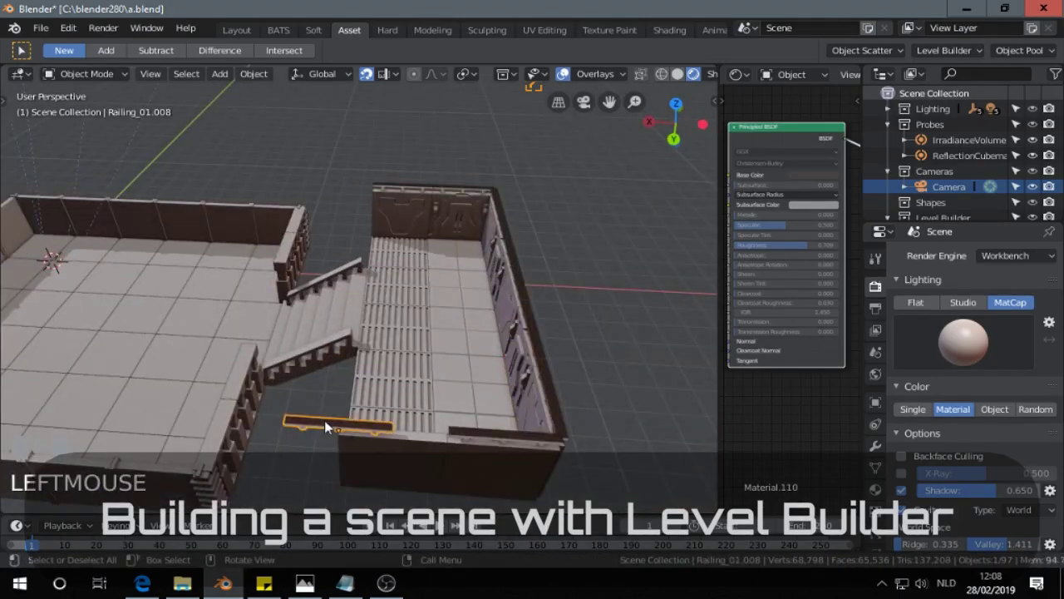
# - Delete the two loose railing pieces from the level
pyautogui.moveTo(324, 420); pyautogui.dragTo(391, 422)
pyautogui.moveTo(391, 399); pyautogui.dragTo(391, 332, button='middle')
pyautogui.scroll(3, 391, 333)
pyautogui.keyDown('shift'); pyautogui.moveTo(391, 316); pyautogui.dragTo(507, 249, button='middle'); pyautogui.keyUp('shift')
pyautogui.keyDown('shift'); pyautogui.click(508, 294); pyautogui.keyUp('shift')
pyautogui.press('Delete')
# - Place flooring tiles from the asset library as a walkway out of the platform's open side, with a Wall_Half_02 panel along it
pyautogui.hotkey('shift', 'Return')
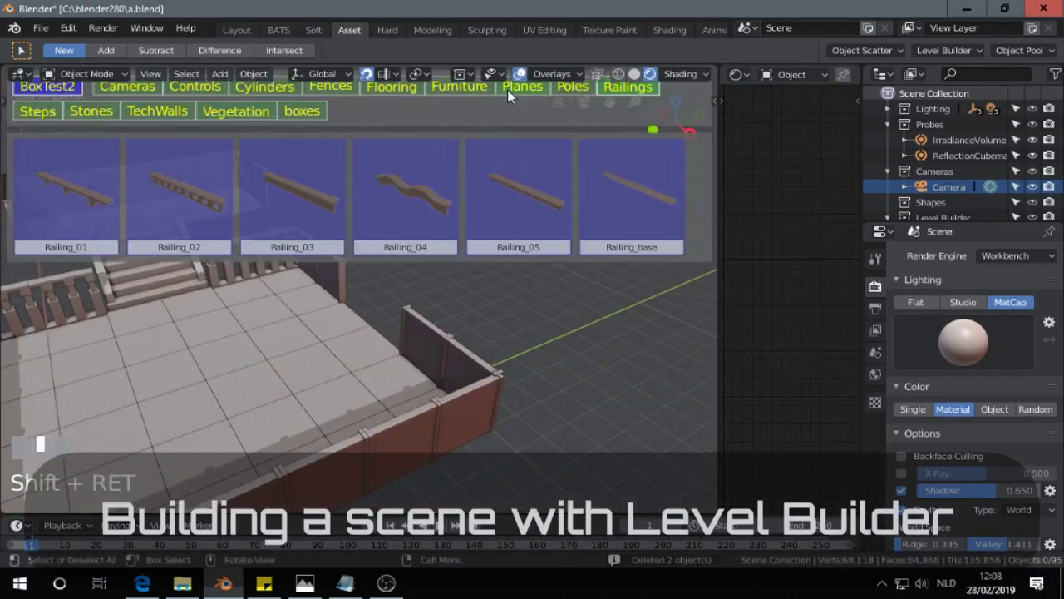
pyautogui.click(391, 89)
pyautogui.click(388, 301)
pyautogui.moveTo(387, 306); pyautogui.dragTo(605, 271)
pyautogui.moveTo(455, 283); pyautogui.dragTo(418, 292, button='middle')
pyautogui.moveTo(331, 265); pyautogui.dragTo(300, 273)
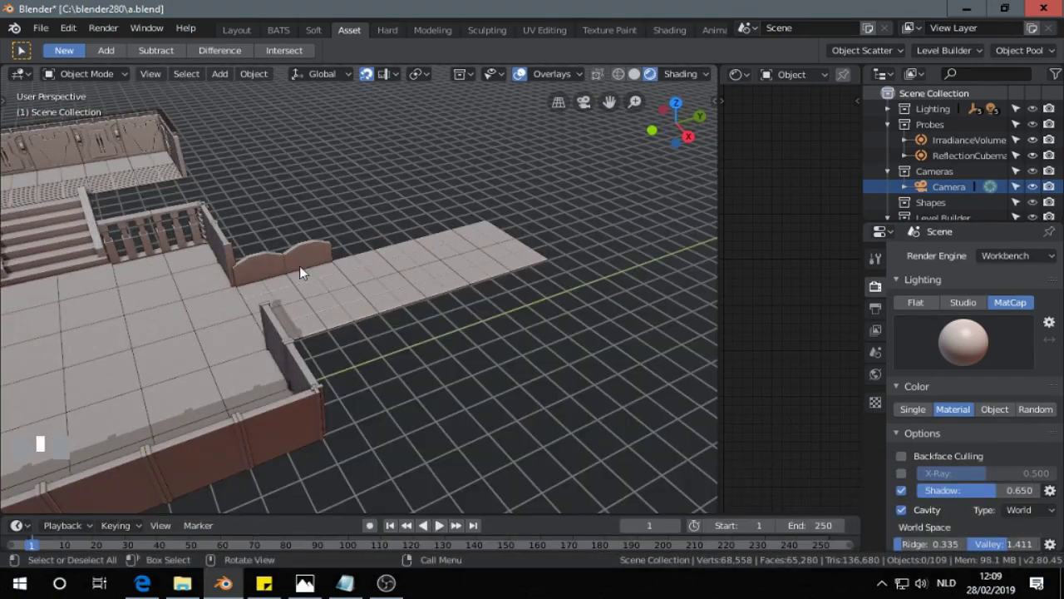
# - Make a linked duplicate of the half wall along the Y axis and repeat it three times along the walkway's edge
pyautogui.click(301, 258)
pyautogui.hotkey('alt', 'd')
pyautogui.press('y')
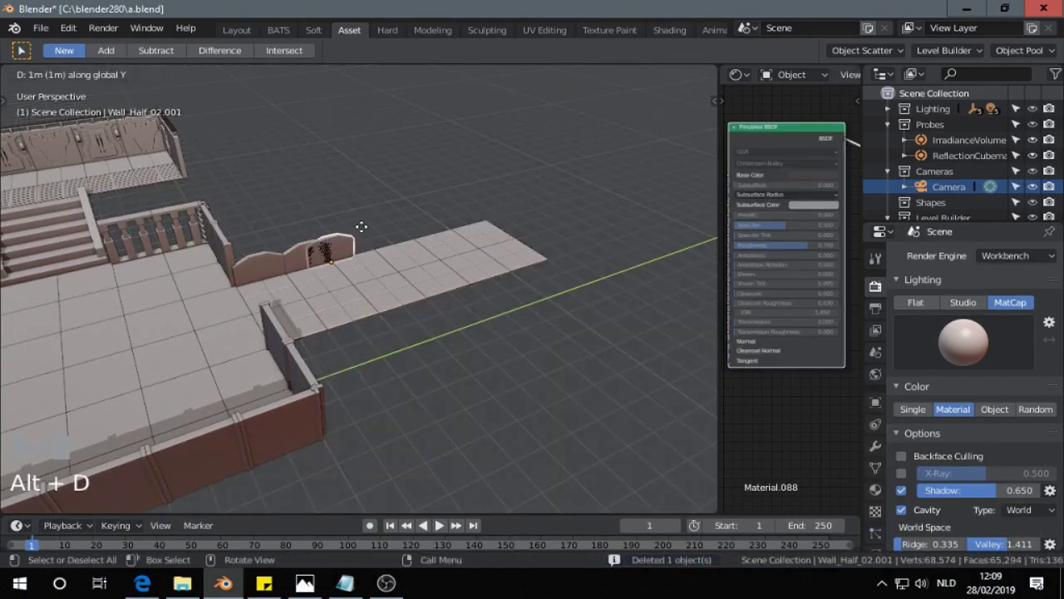
pyautogui.click(361, 227)
pyautogui.hotkey('shift', 'r')
pyautogui.hotkey('shift', 'r')
pyautogui.hotkey('shift', 'r')
# - Make a linked duplicate of the half wall along the X axis and repeat the duplication once
pyautogui.click(262, 265)
pyautogui.hotkey('alt', 'd')
pyautogui.press('x')
pyautogui.click(356, 413)
pyautogui.hotkey('shift', 'r')
# - Scale the Pole_02 post at the outer corner of the platform wall
pyautogui.scroll(2, 431, 362)
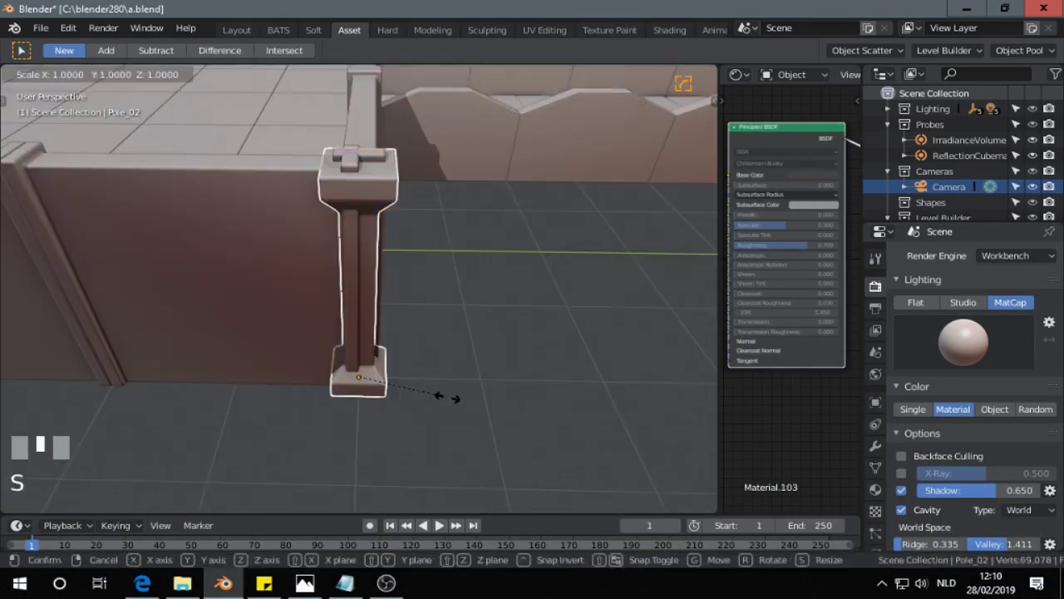
pyautogui.moveTo(439, 397); pyautogui.dragTo(211, 334, button='middle')
pyautogui.click(356, 340)
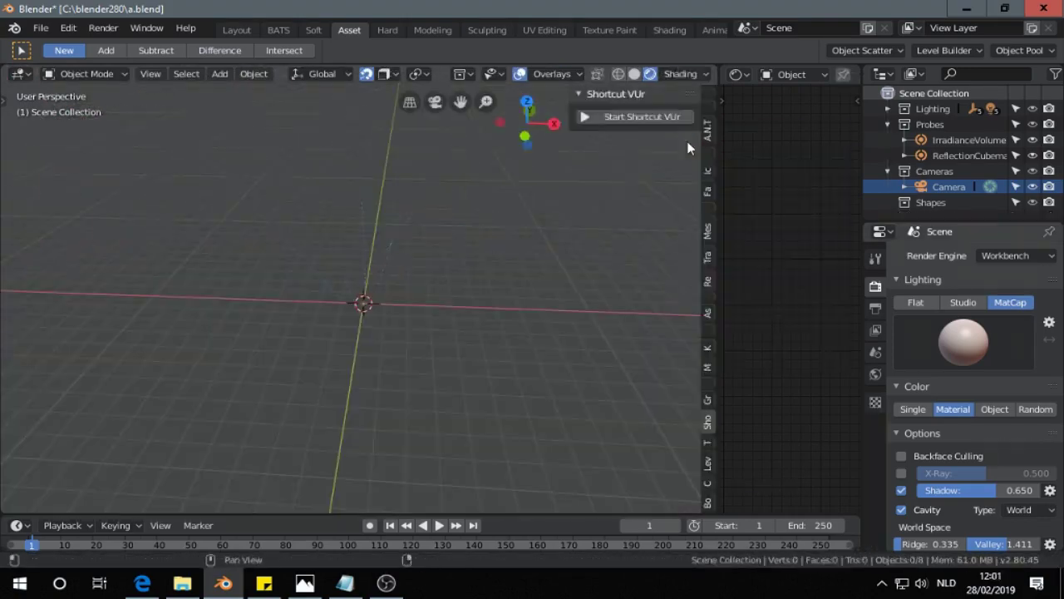
# - Start the Shortcut VUr on-screen shortcut display
pyautogui.click(640, 121)
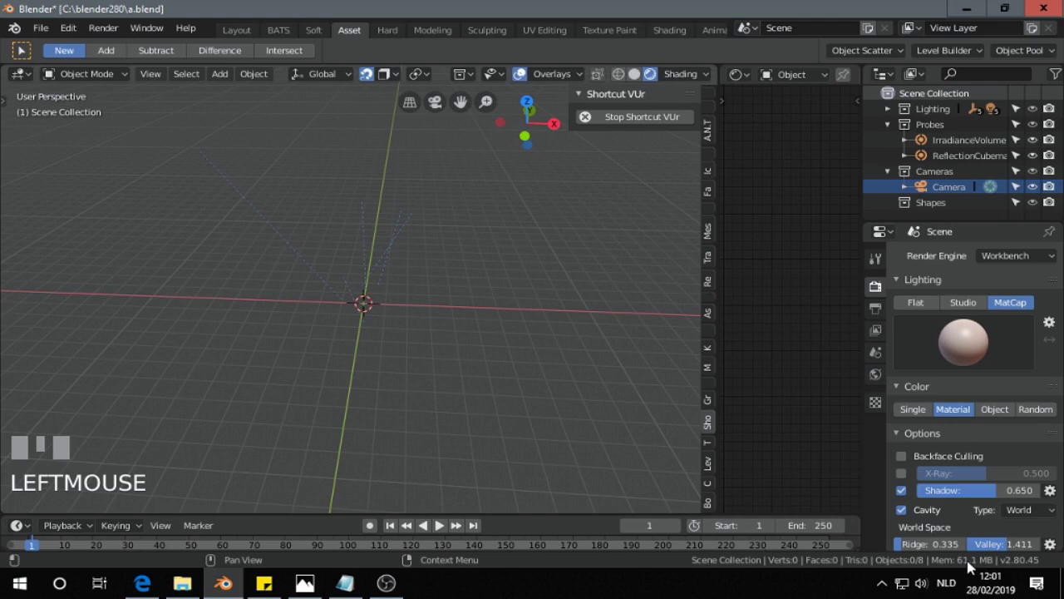
pyautogui.moveTo(453, 265); pyautogui.dragTo(413, 252, button='middle')
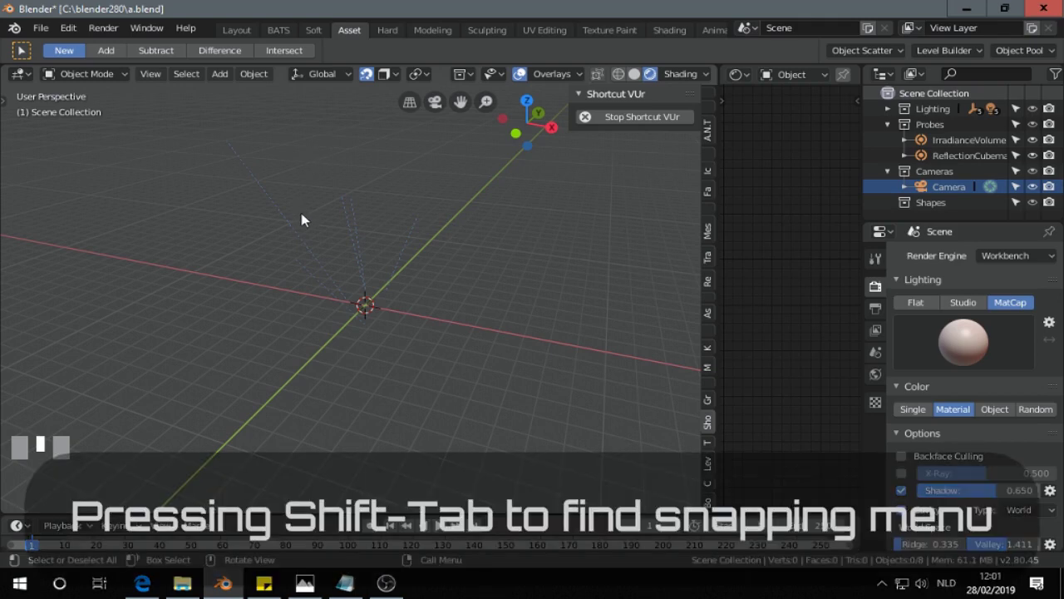
# - Enable snapping, set its type to Increment and make it affect rotation as well as movement
pyautogui.hotkey('shift', 'Tab')
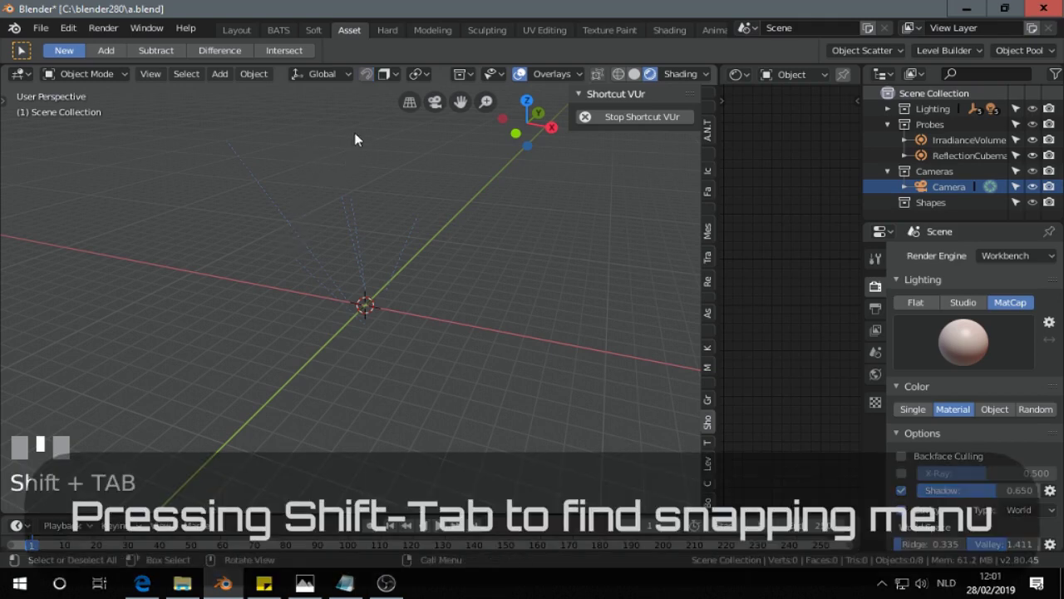
pyautogui.hotkey('shift', 'Tab')
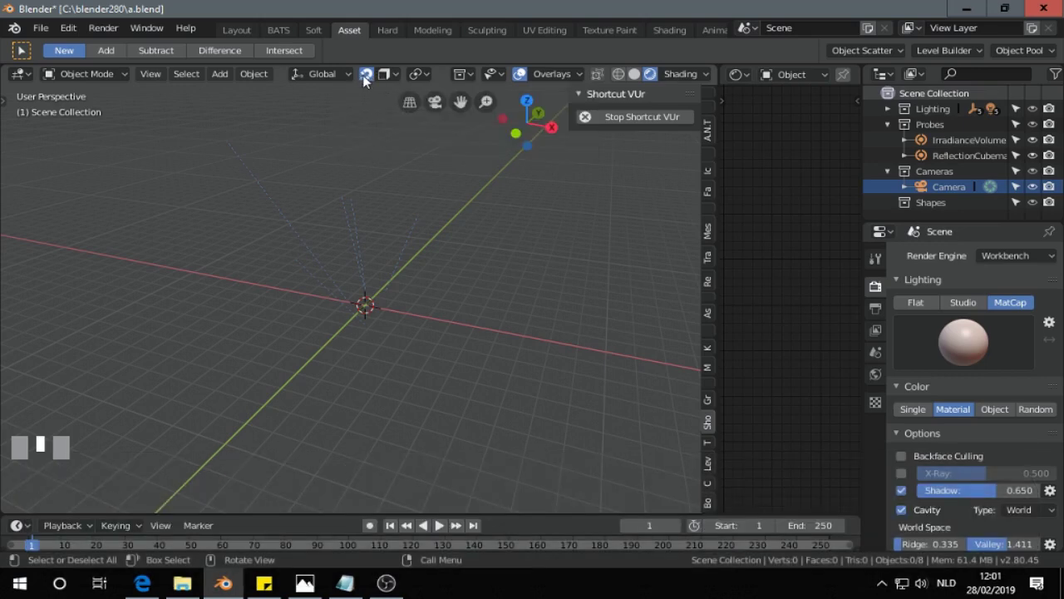
pyautogui.hotkey('shift', 'Tab')
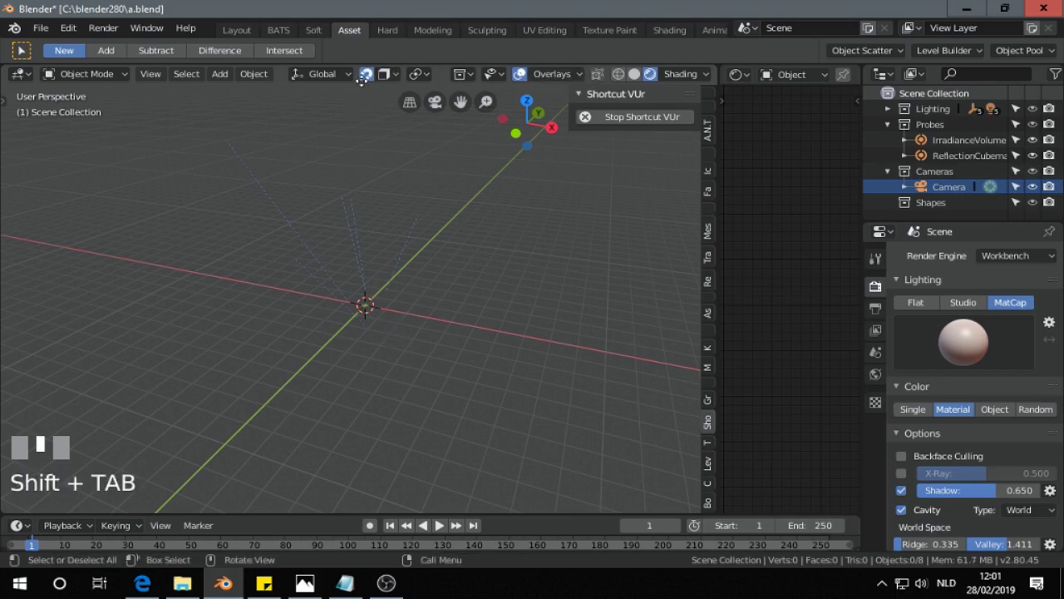
pyautogui.click(390, 76)
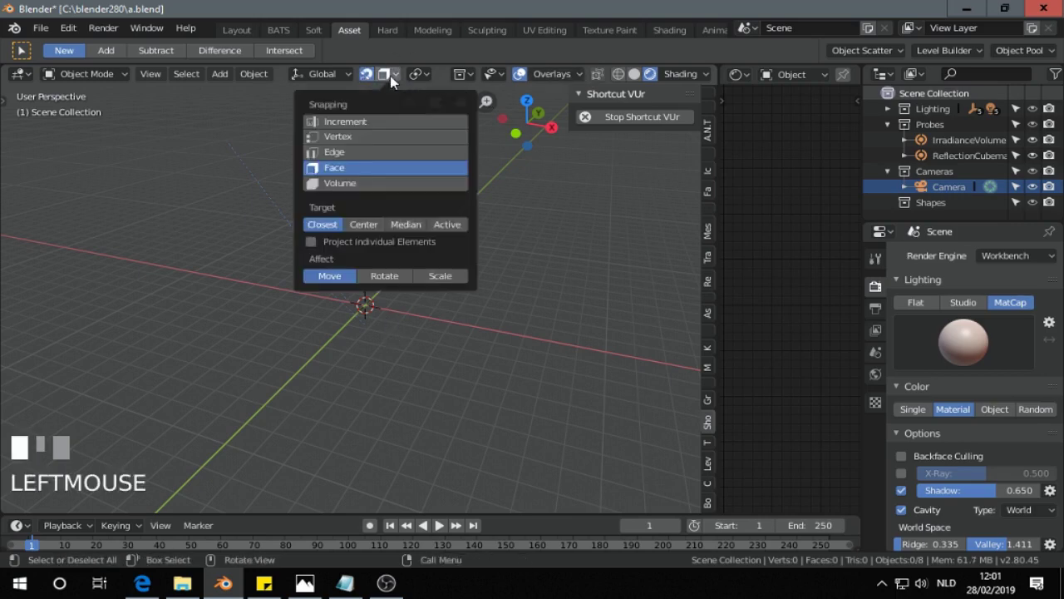
pyautogui.click(374, 122)
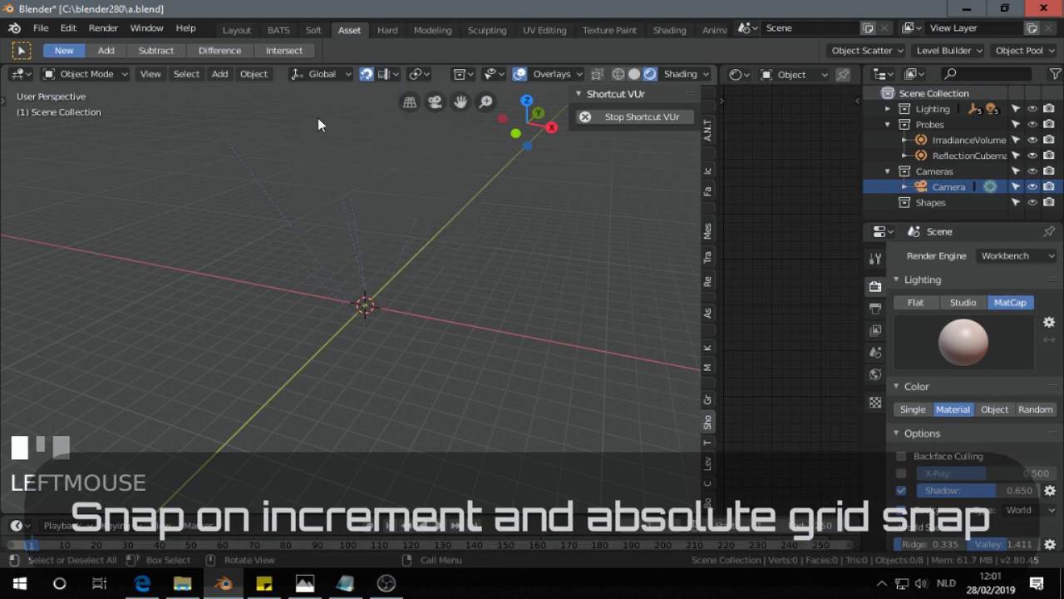
pyautogui.click(387, 75)
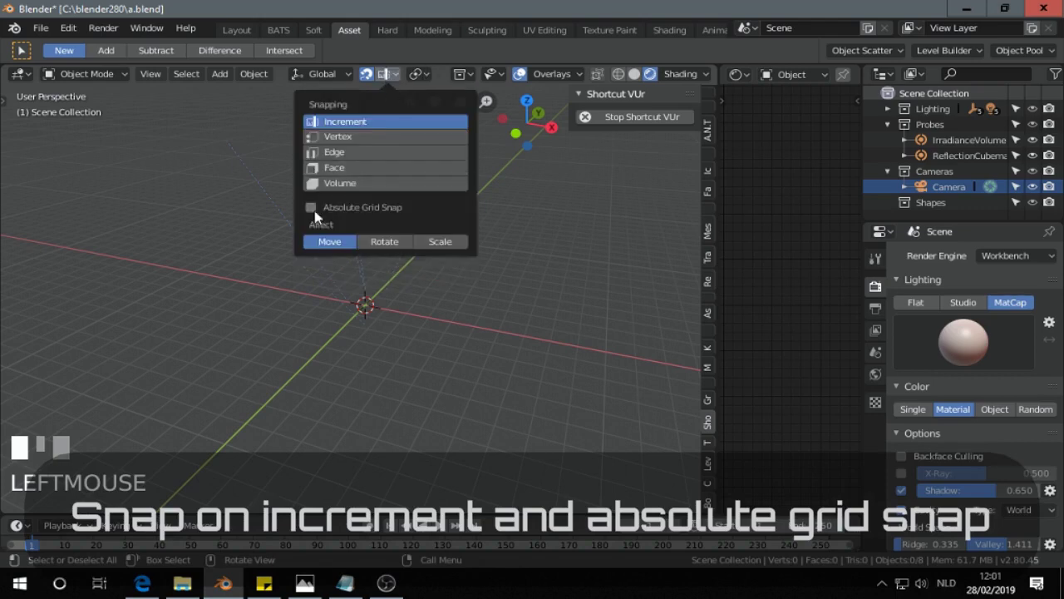
pyautogui.click(391, 241)
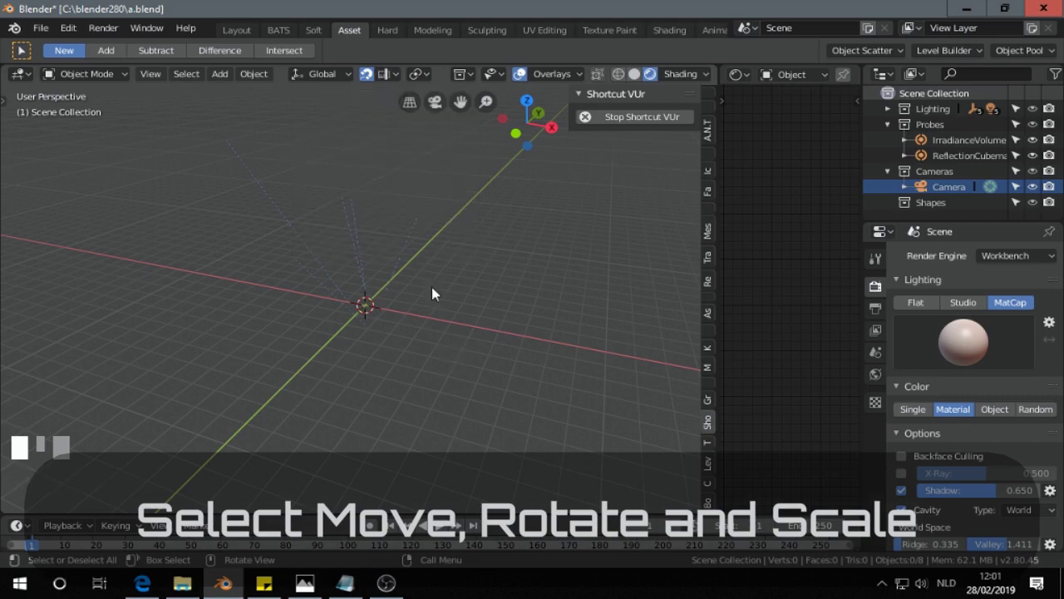
# - Place a row of six Floor_01 tiles from the Flooring assets along the Y axis, starting near the world origin
pyautogui.hotkey('shift', 'Return')
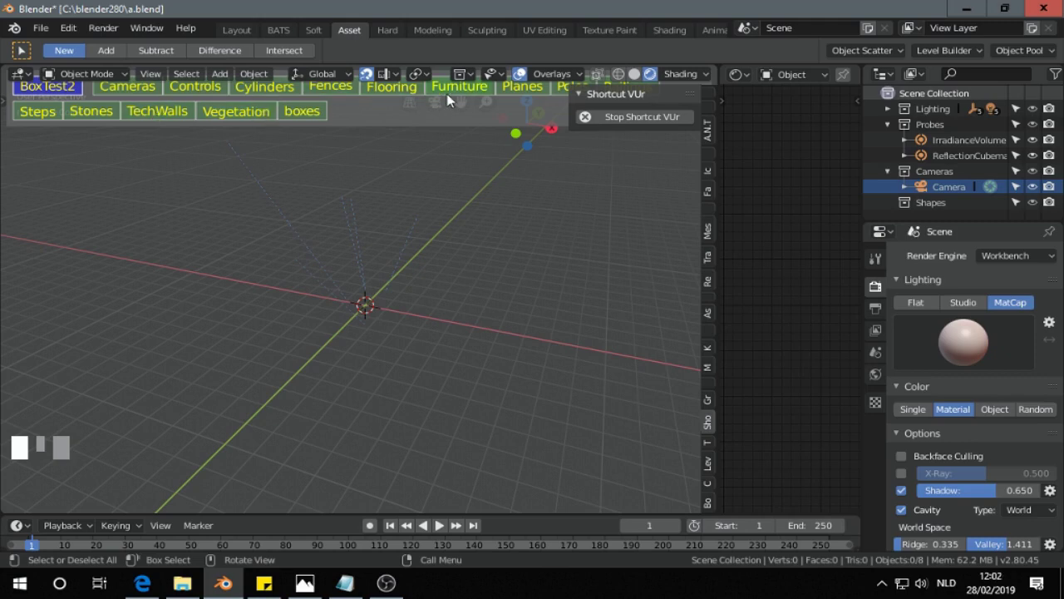
pyautogui.click(393, 83)
pyautogui.click(71, 191)
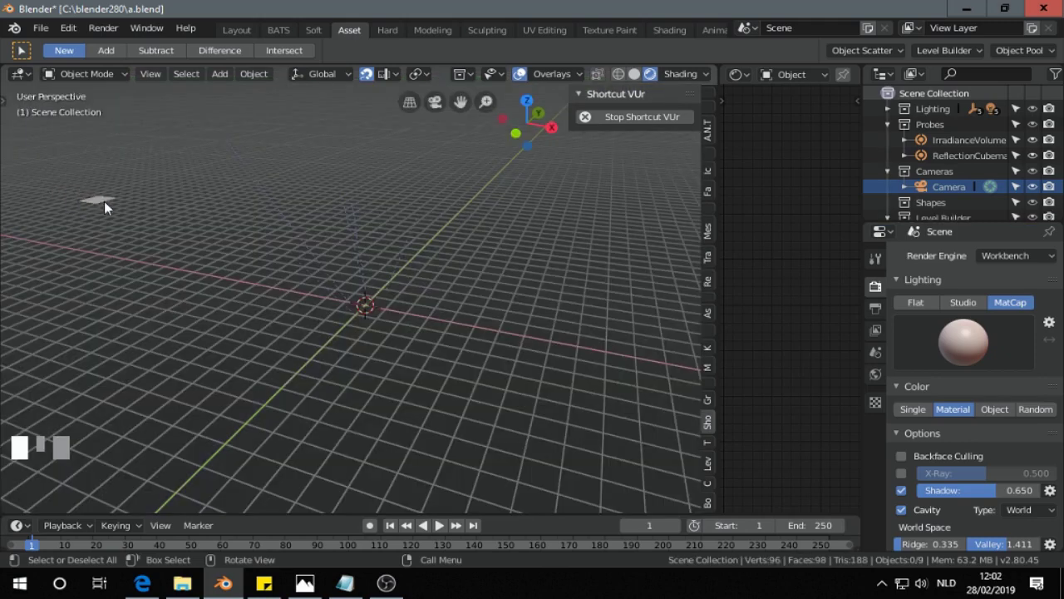
pyautogui.click(381, 316)
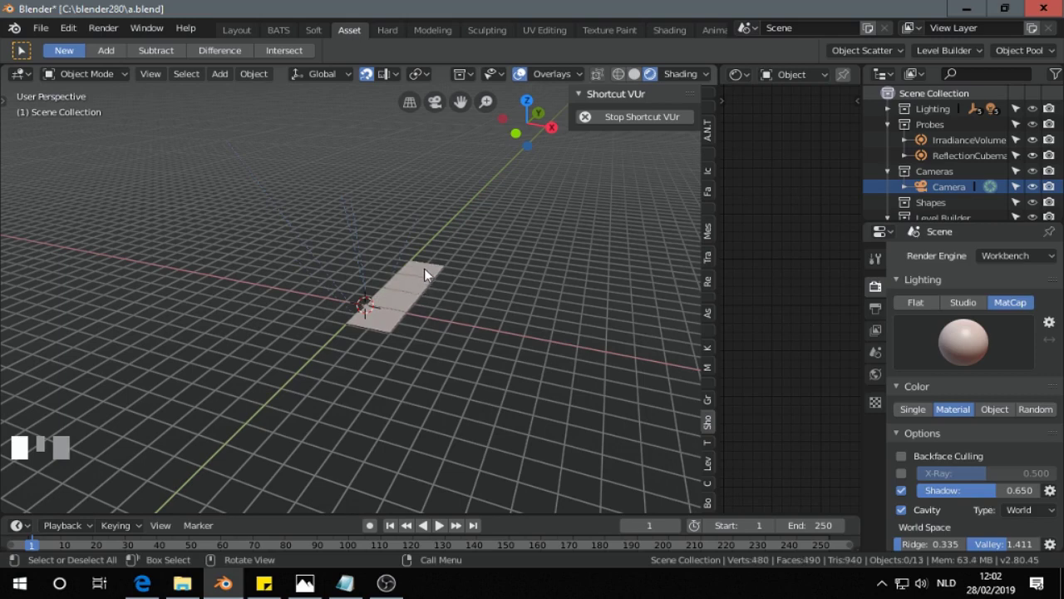
pyautogui.click(443, 250)
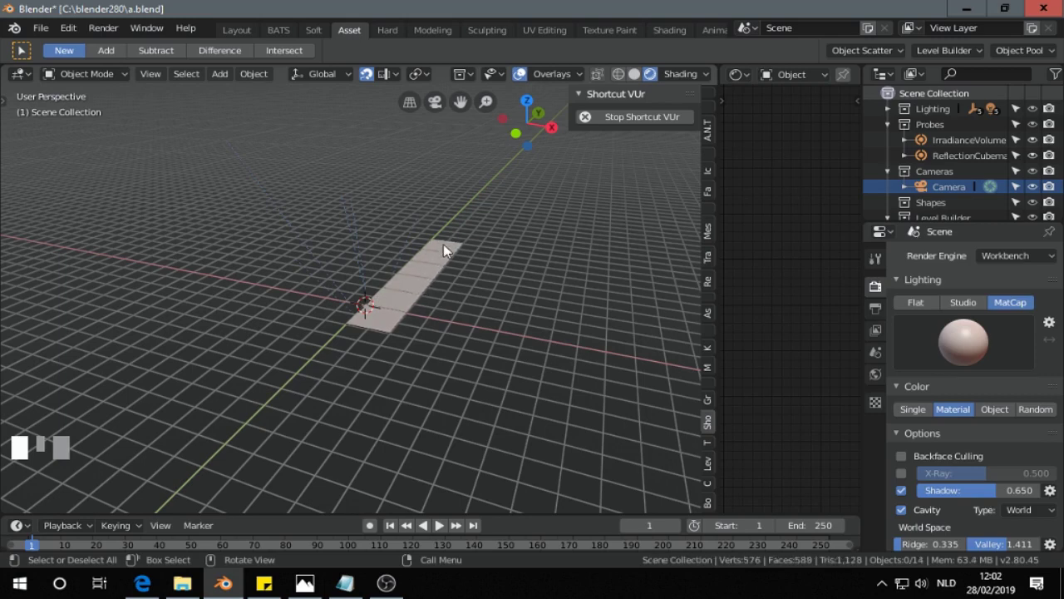
pyautogui.rightClick(442, 248)
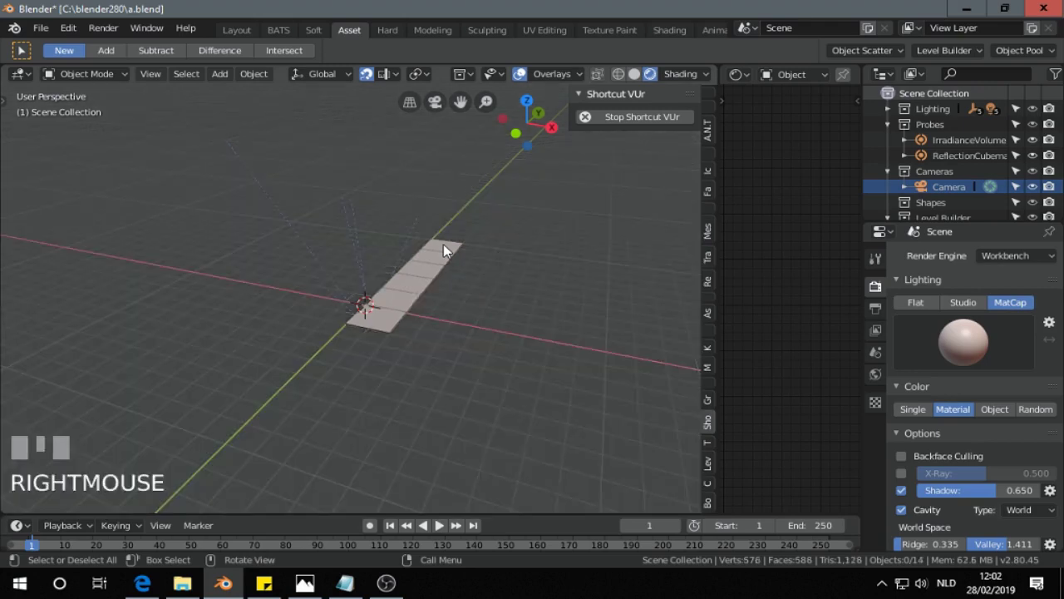
# - Select all six floor tiles in the row
pyautogui.moveTo(443, 248); pyautogui.dragTo(420, 348, button='middle')
pyautogui.scroll(2, 411, 309)
pyautogui.click(344, 381)
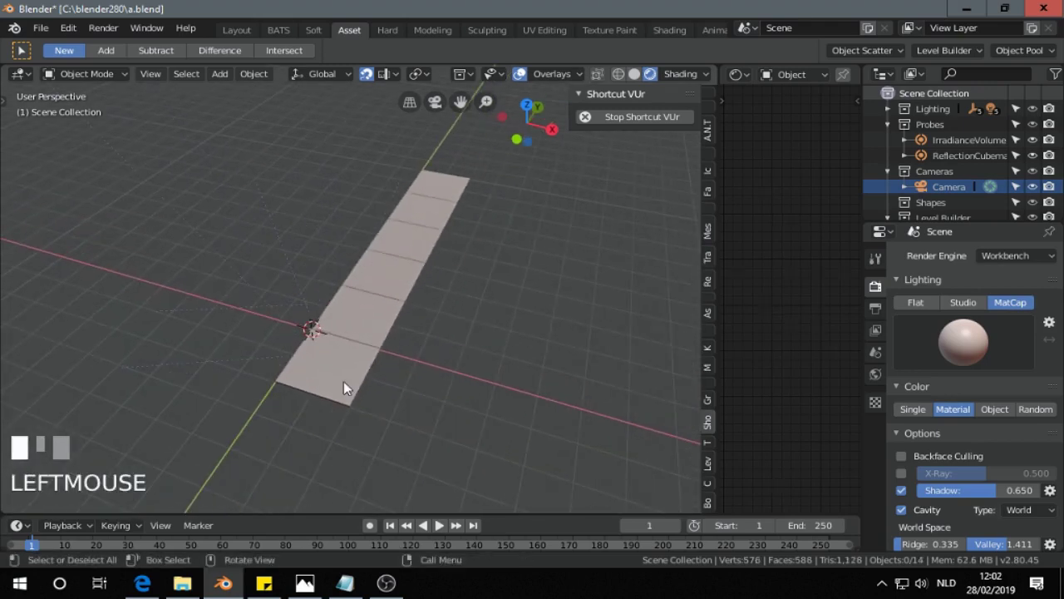
pyautogui.keyDown('shift'); pyautogui.click(370, 319); pyautogui.keyUp('shift')
pyautogui.keyDown('shift'); pyautogui.click(388, 280); pyautogui.keyUp('shift')
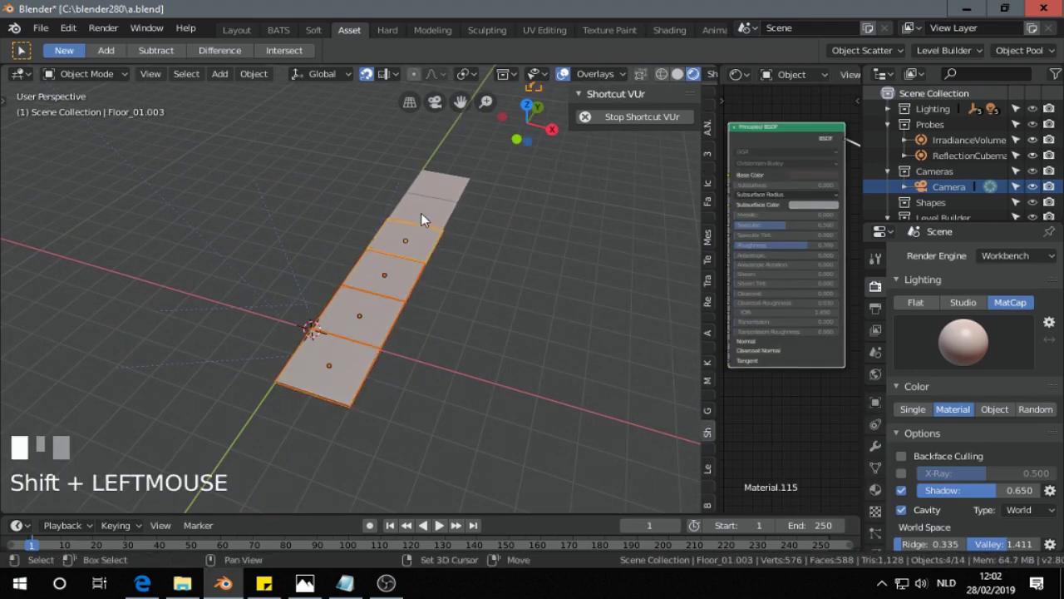
pyautogui.keyDown('shift'); pyautogui.click(421, 218); pyautogui.keyUp('shift')
pyautogui.keyDown('shift'); pyautogui.click(453, 195); pyautogui.keyUp('shift')
pyautogui.moveTo(493, 281); pyautogui.dragTo(488, 268, button='middle')
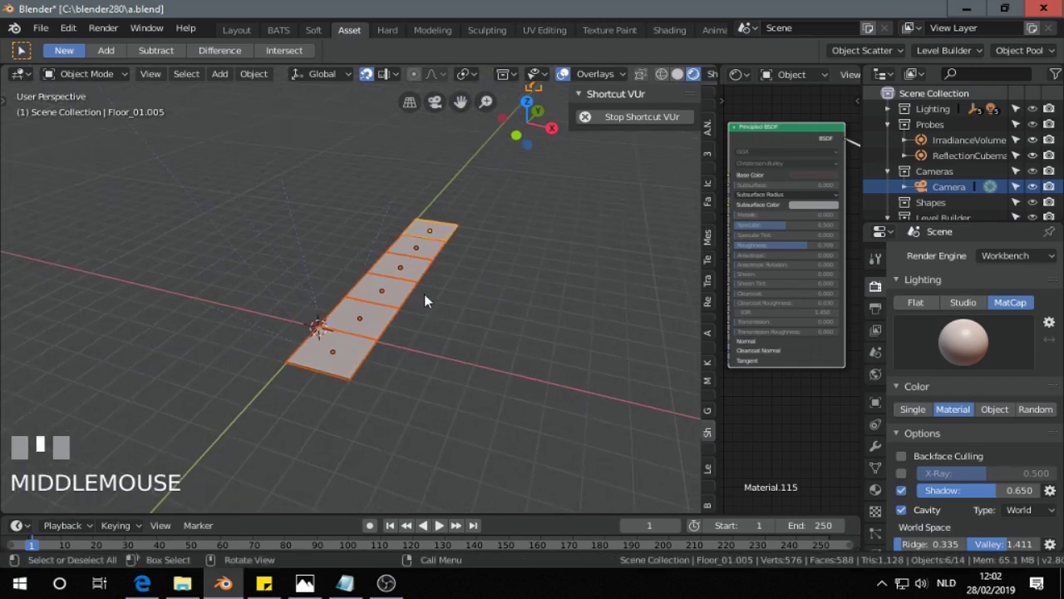
pyautogui.press('g')
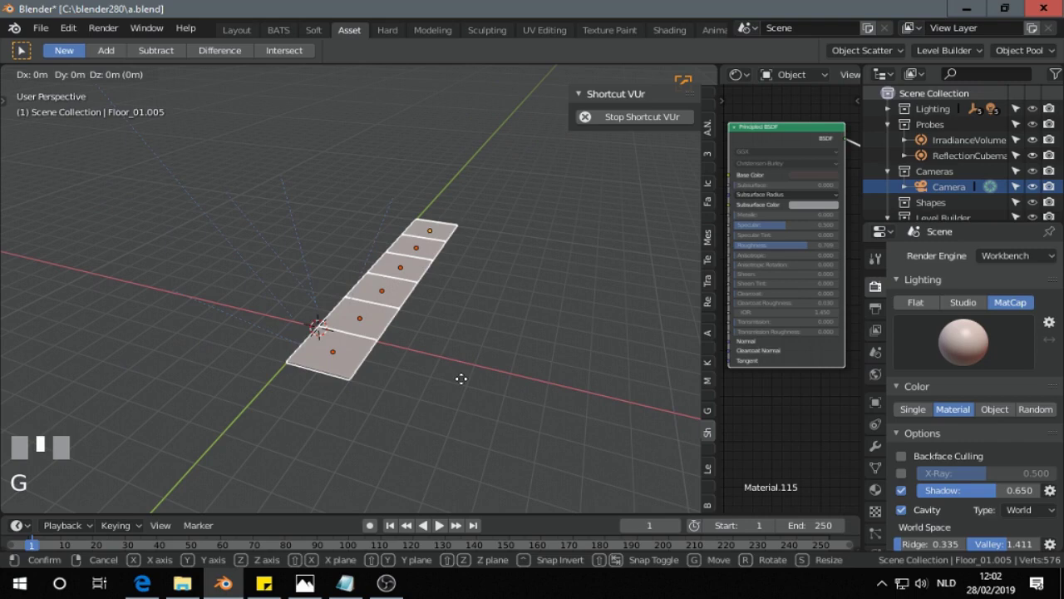
pyautogui.press('x')
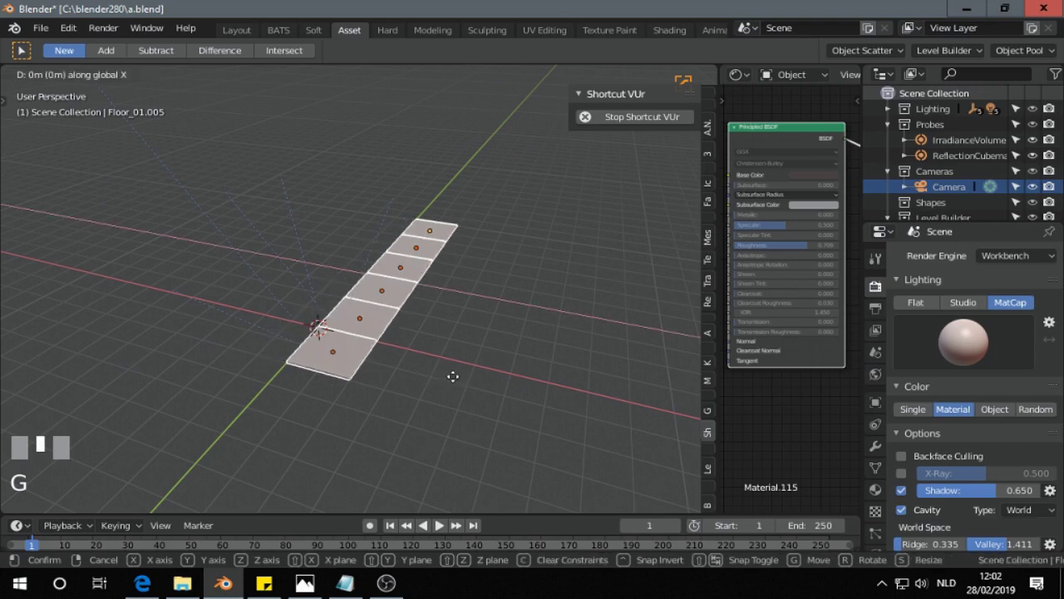
pyautogui.click(455, 384)
# - Make a linked duplicate of the tile row -2 m along X and repeat it four times to form a six-by-six floor
pyautogui.hotkey('alt', 'd')
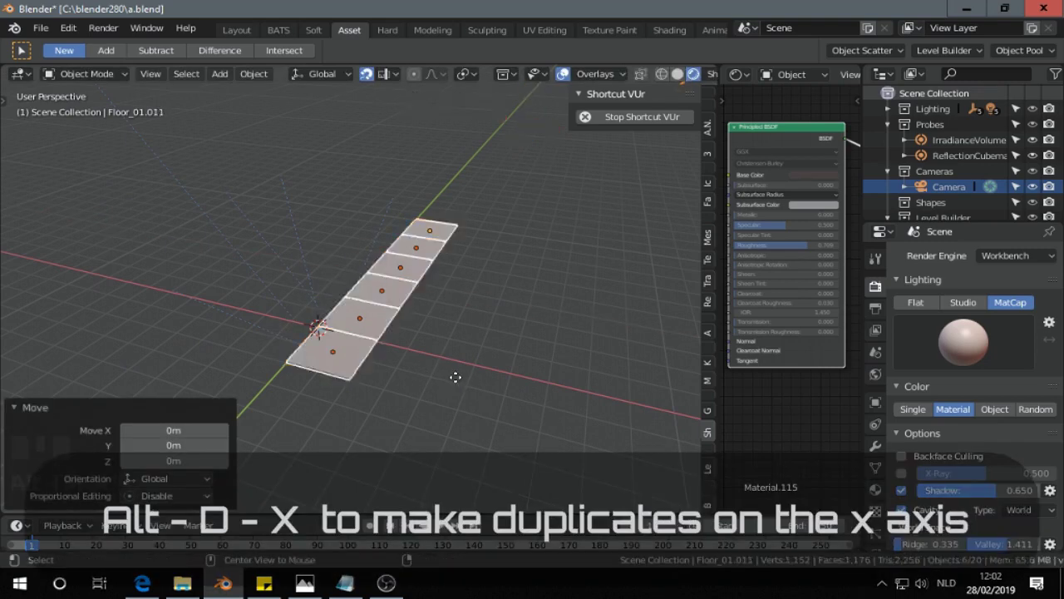
pyautogui.press('x')
pyautogui.click(406, 362)
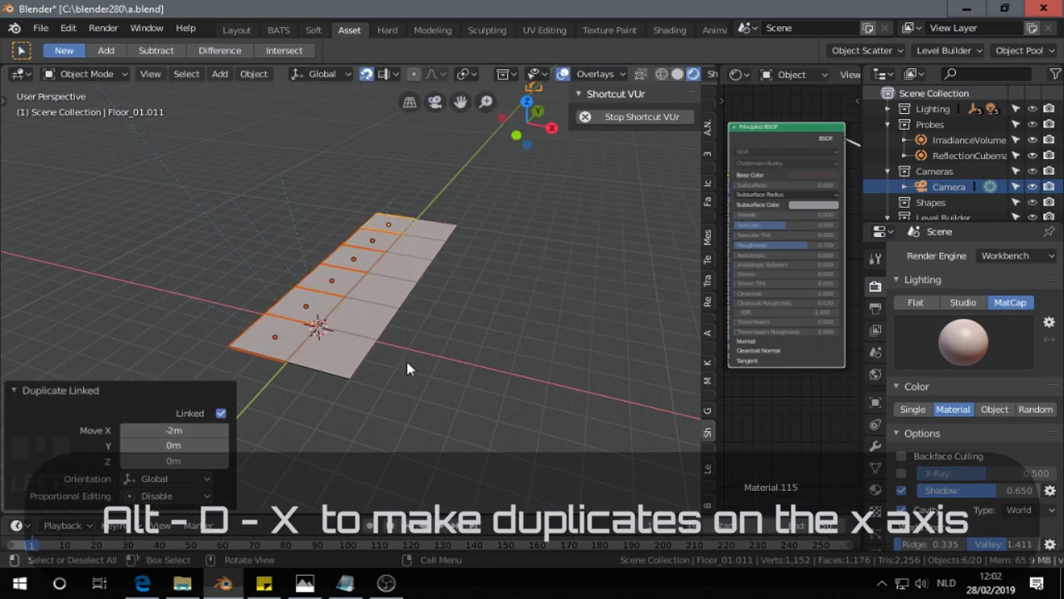
pyautogui.hotkey('shift', 'r')
pyautogui.hotkey('shift', 'r')
pyautogui.hotkey('shift', 'r')
pyautogui.hotkey('shift', 'r')
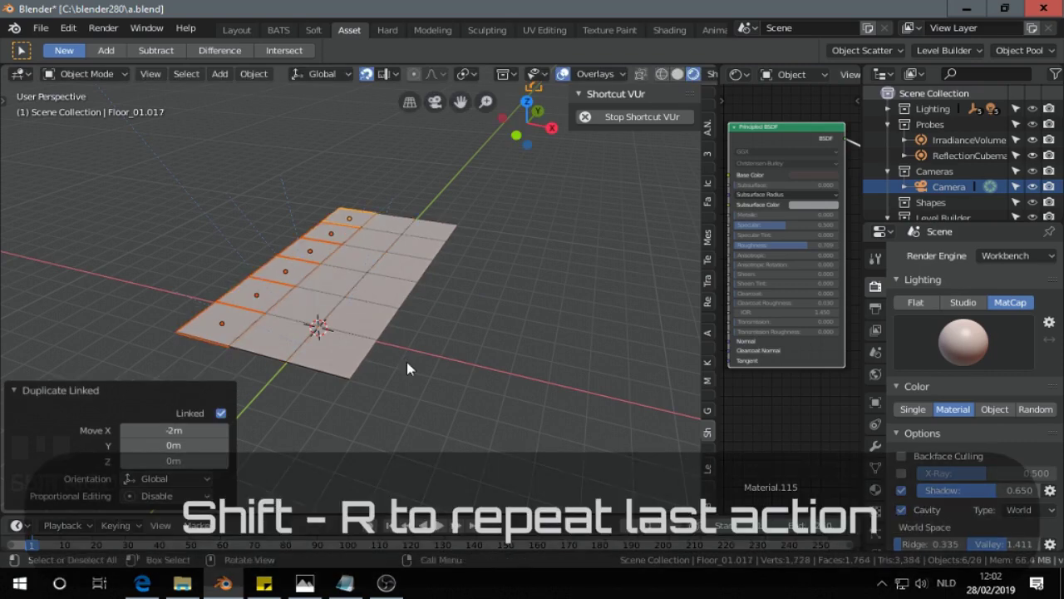
# - Place three TechWall_02 panels from the TechWalls assets at the floor's corners, rotated to follow the back, side and front edges
pyautogui.moveTo(407, 355); pyautogui.dragTo(456, 407, button='middle')
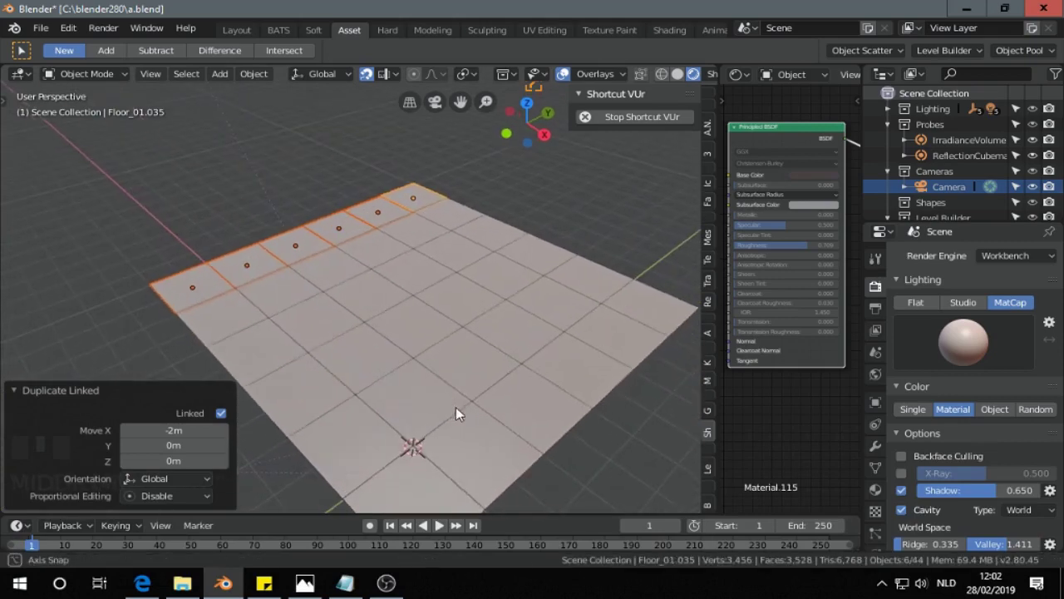
pyautogui.click(18, 385)
pyautogui.keyDown('shift'); pyautogui.moveTo(491, 266); pyautogui.dragTo(311, 214, button='middle'); pyautogui.keyUp('shift')
pyautogui.moveTo(488, 332); pyautogui.dragTo(513, 316, button='middle')
pyautogui.scroll(2, 511, 316)
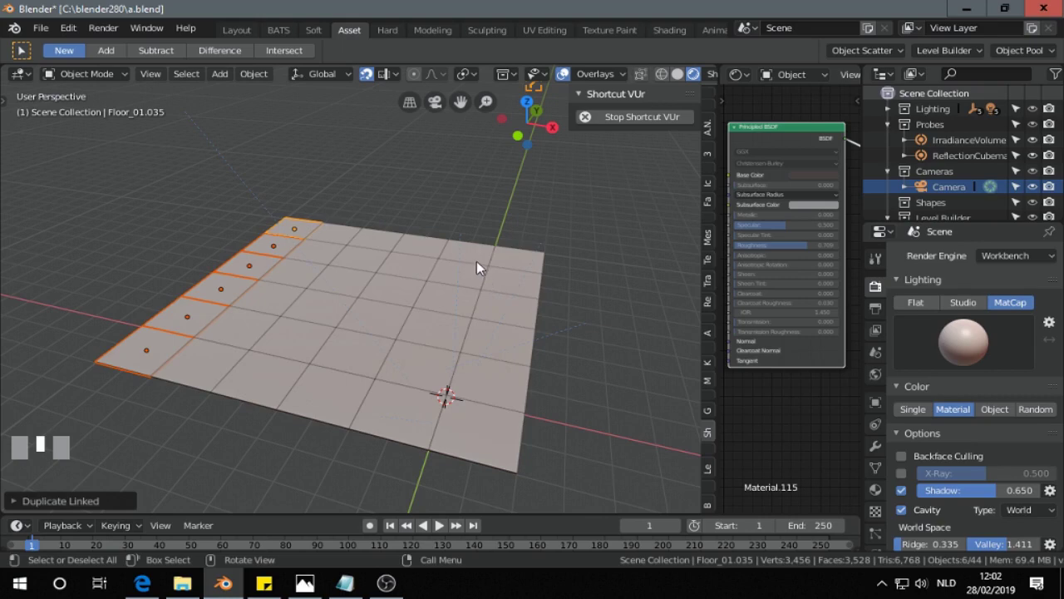
pyautogui.keyDown('shift'); pyautogui.scroll(1, 463, 260); pyautogui.keyUp('shift')
pyautogui.hotkey('shift', 'Return')
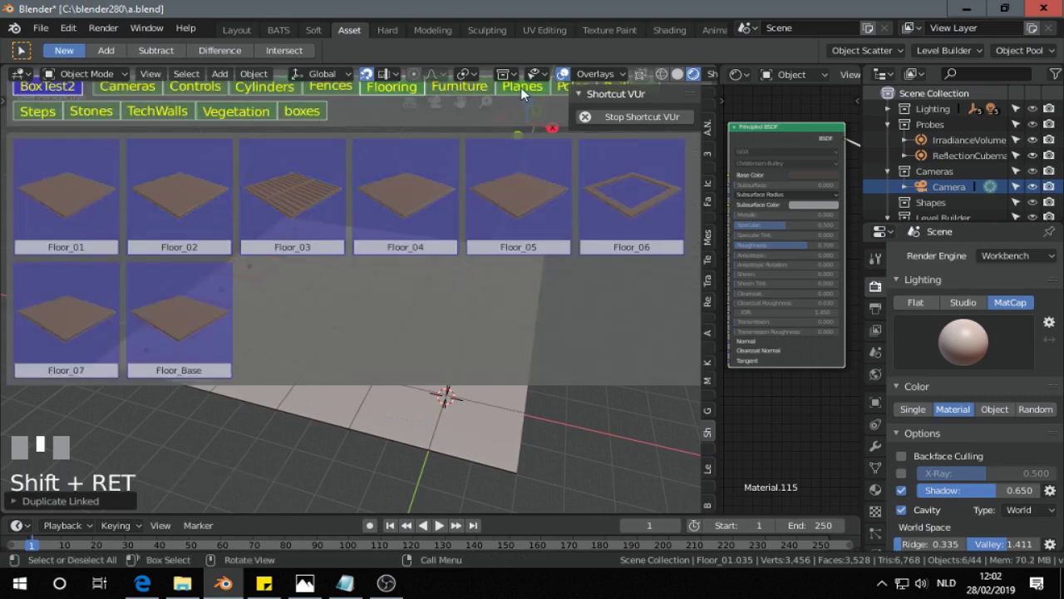
pyautogui.click(139, 114)
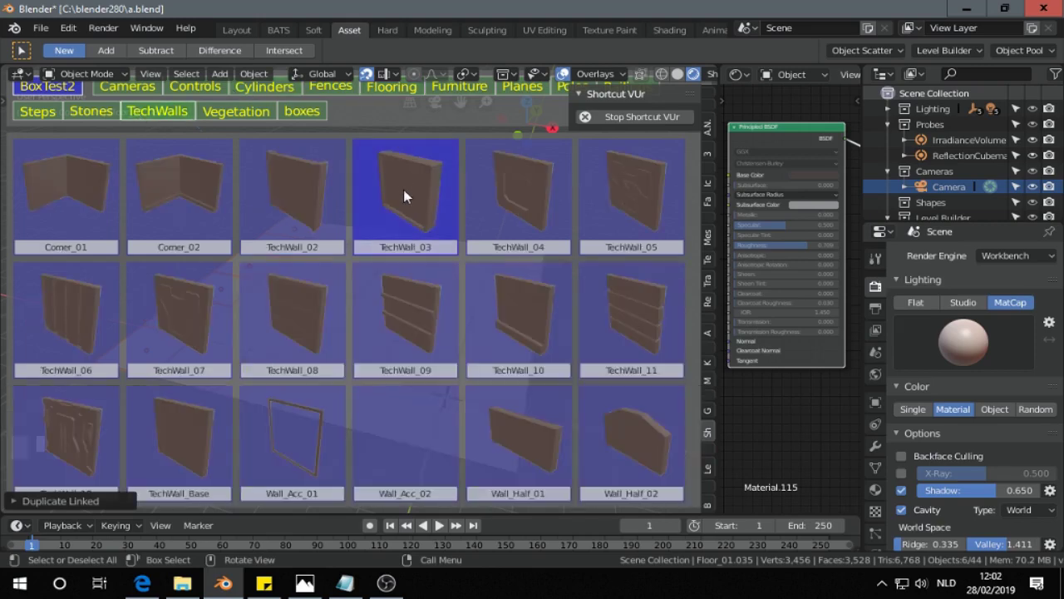
pyautogui.click(324, 190)
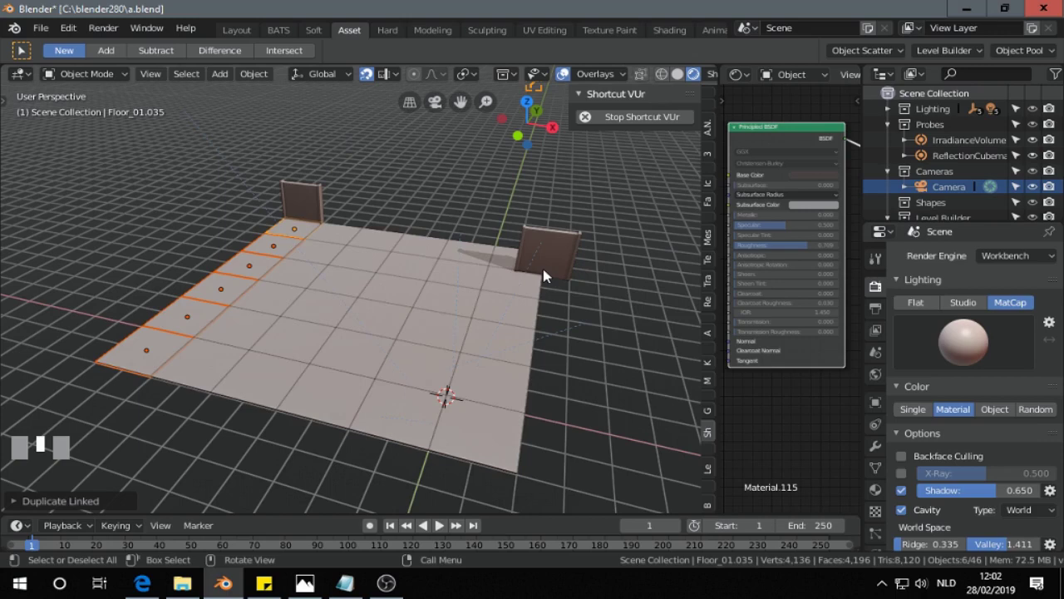
pyautogui.click(544, 276)
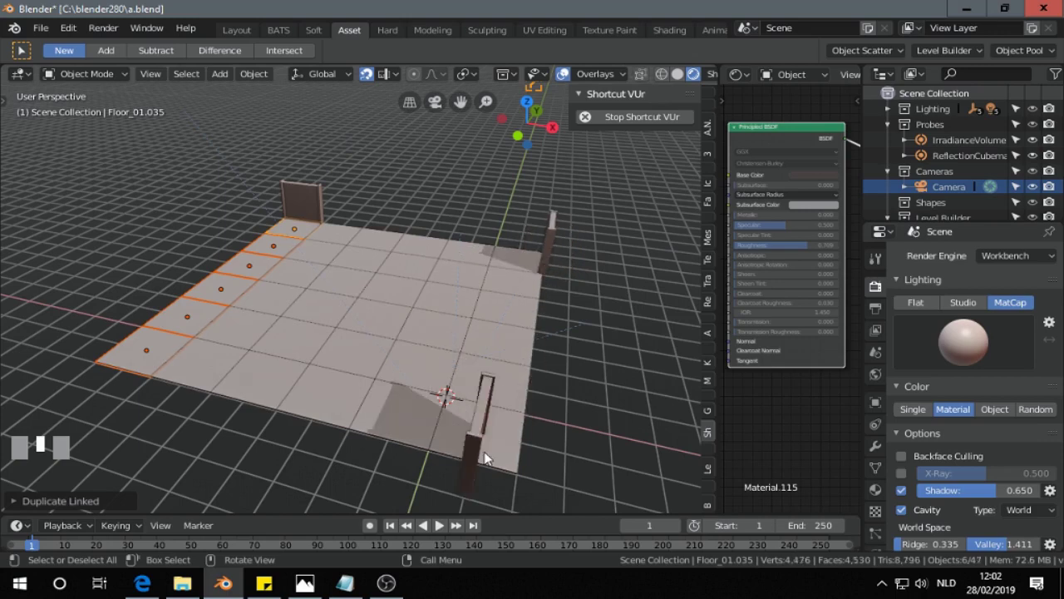
pyautogui.click(479, 462)
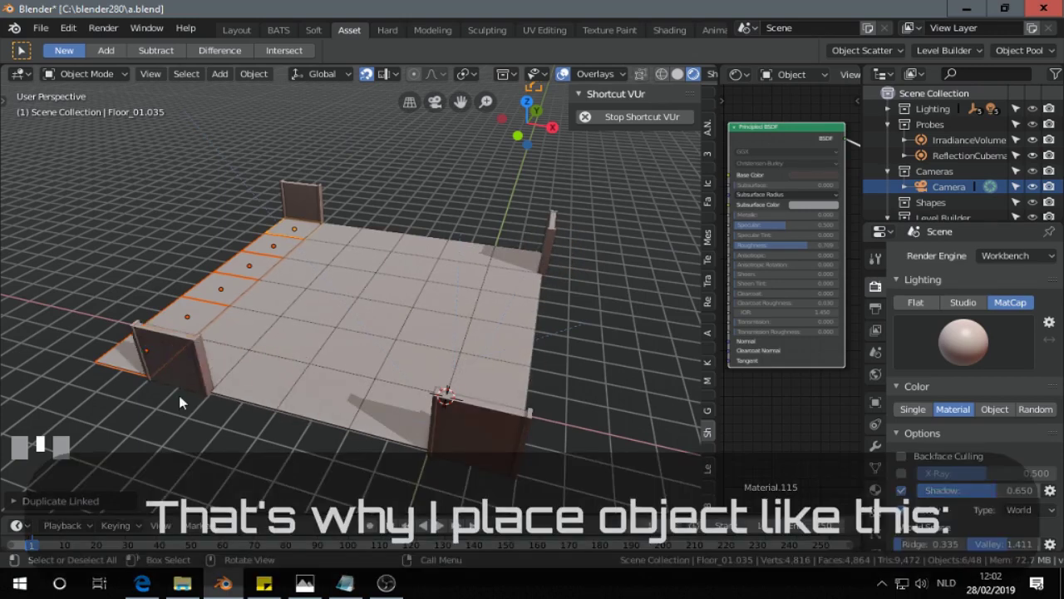
pyautogui.rightClick(130, 341)
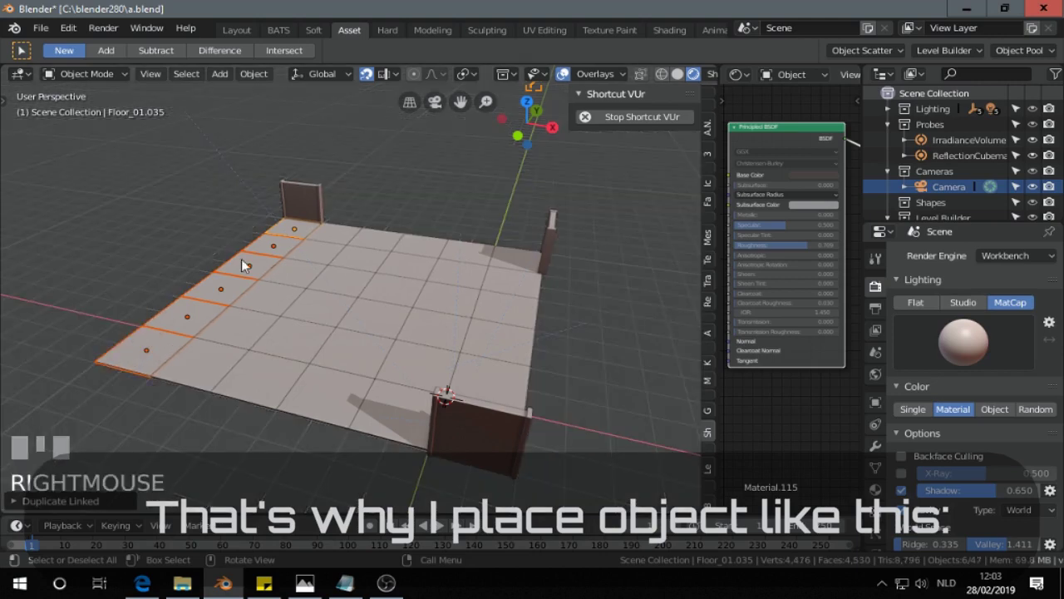
# - Make a linked duplicate of the far corner wall panel one panel width along X and repeat it four times to wall that edge
pyautogui.click(301, 198)
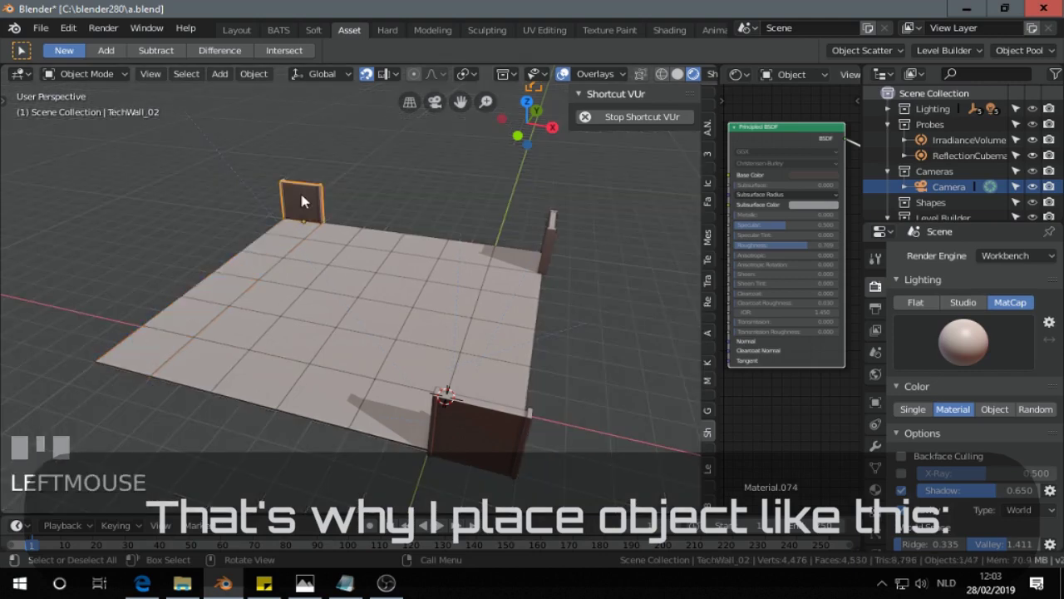
pyautogui.hotkey('alt', 'd')
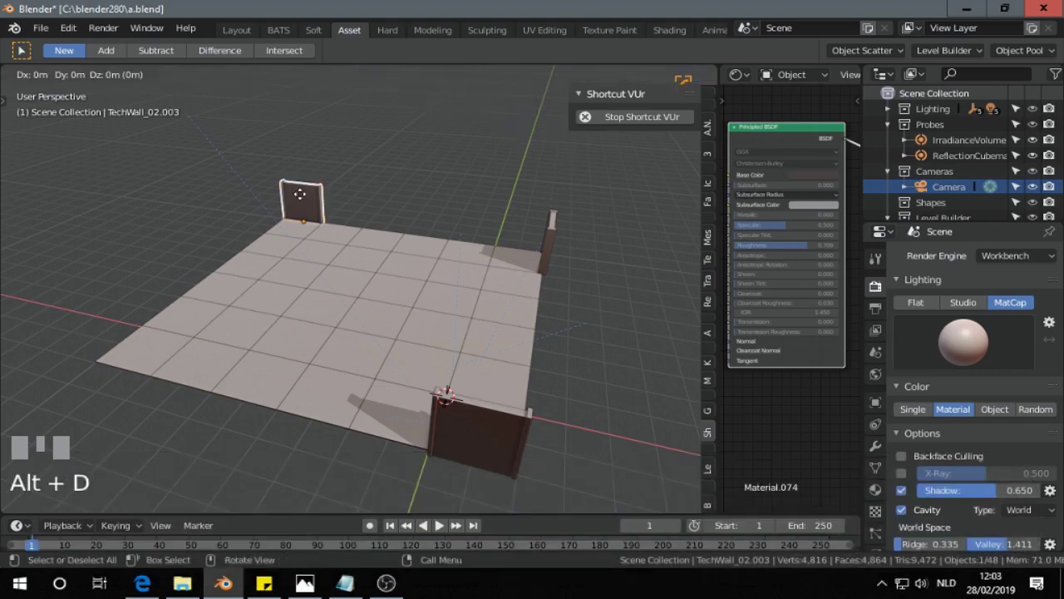
pyautogui.press('x')
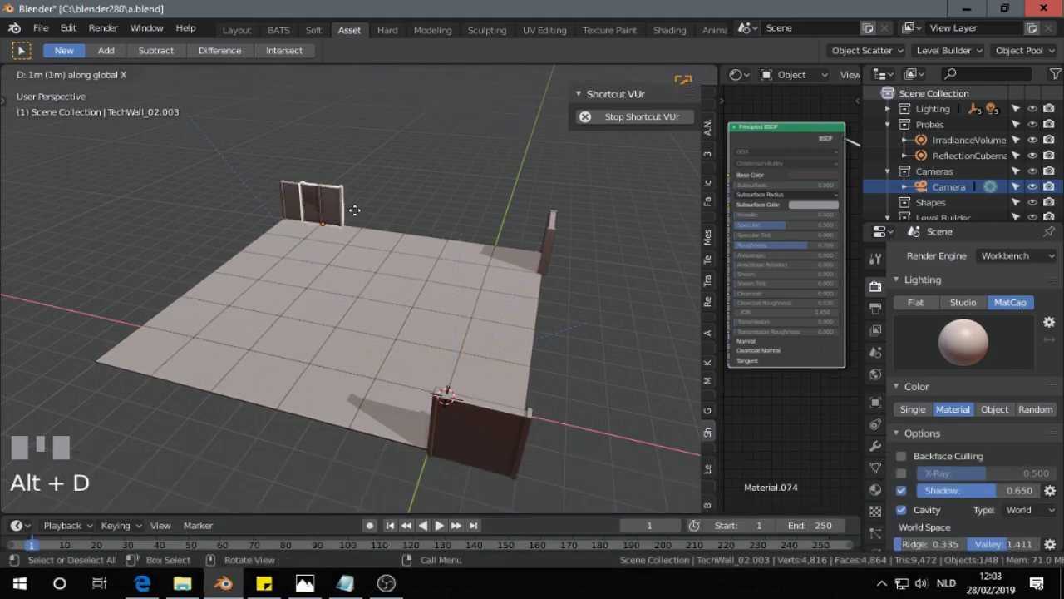
pyautogui.click(365, 211)
pyautogui.hotkey('shift', 'r')
pyautogui.hotkey('shift', 'r')
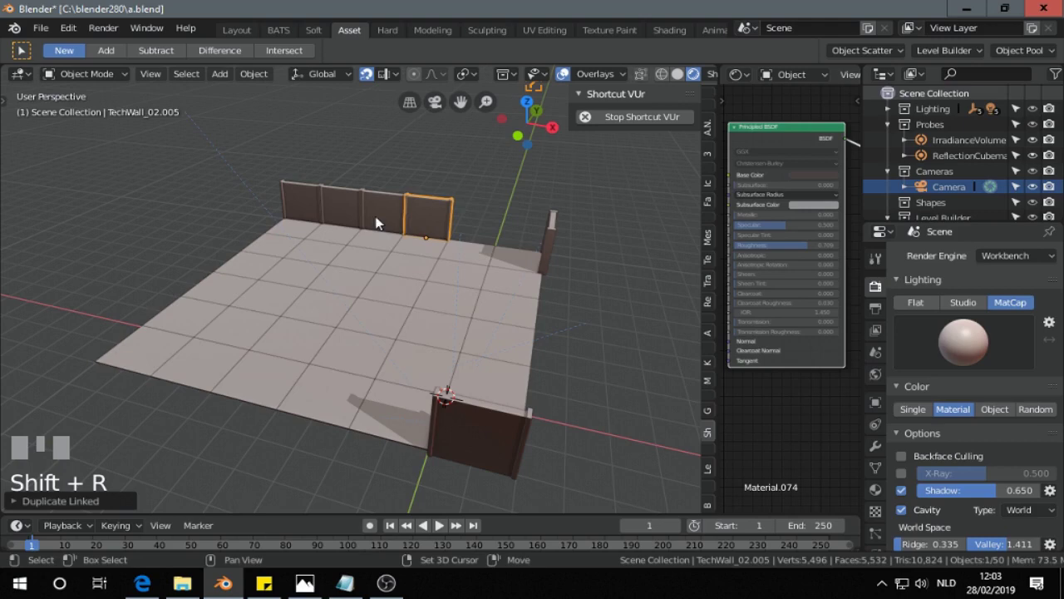
pyautogui.hotkey('shift', 'r')
pyautogui.hotkey('shift', 'r')
# - Make a linked duplicate of the side corner panel one panel width along Y and repeat it four times to wall the side edge
pyautogui.moveTo(444, 246); pyautogui.dragTo(183, 231, button='middle')
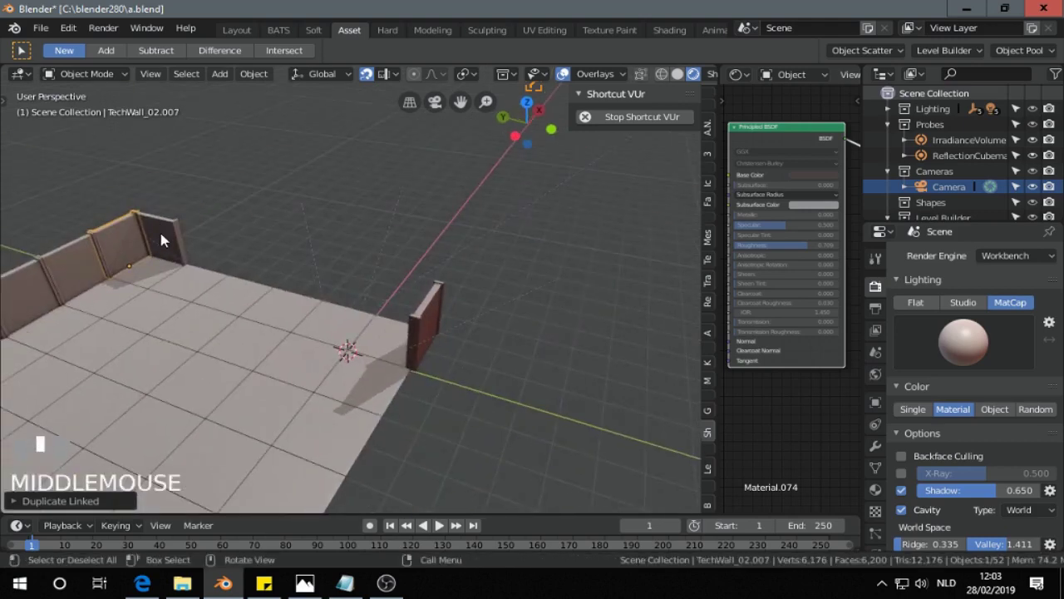
pyautogui.click(162, 240)
pyautogui.hotkey('alt', 'd')
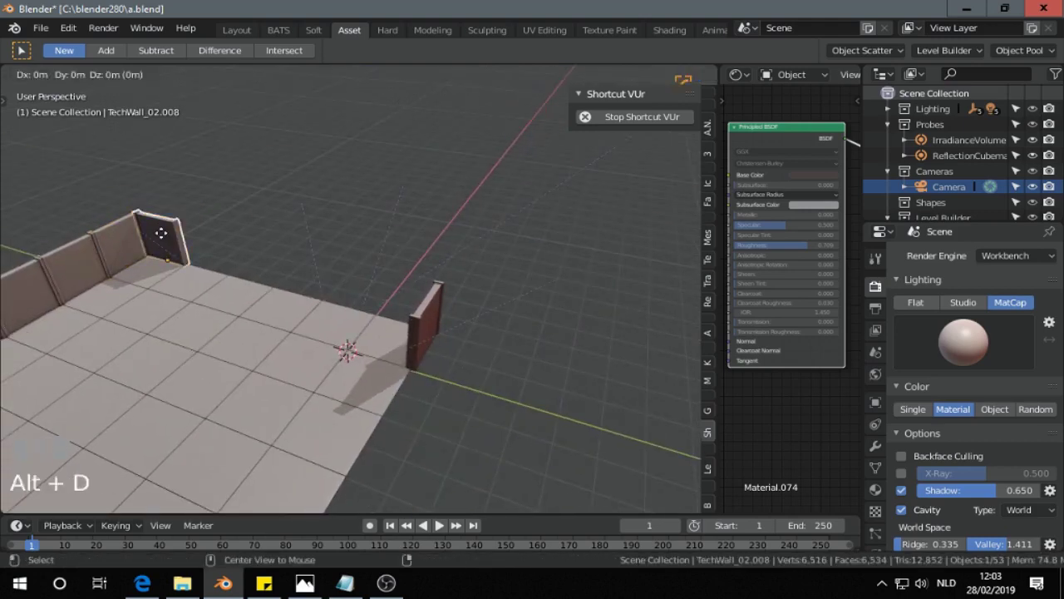
pyautogui.click(220, 245)
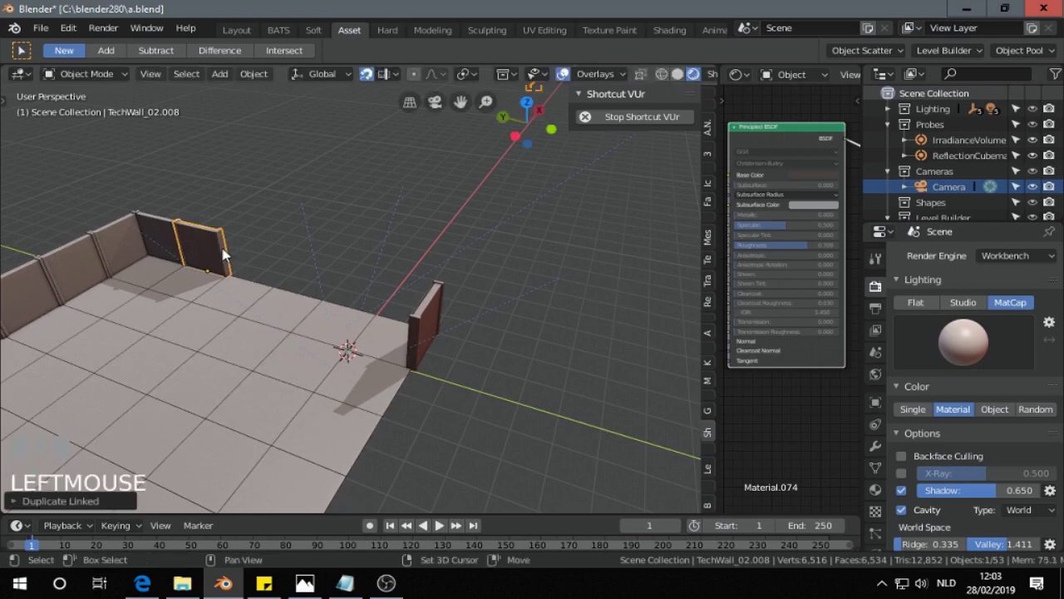
pyautogui.hotkey('shift', 'r')
pyautogui.hotkey('shift', 'r')
pyautogui.hotkey('shift', 'r')
pyautogui.hotkey('shift', 'r')
# - Make a linked duplicate of the remaining corner panel along X and repeat it four times to wall the edge opposite the first wall
pyautogui.moveTo(271, 306); pyautogui.dragTo(407, 297, button='middle')
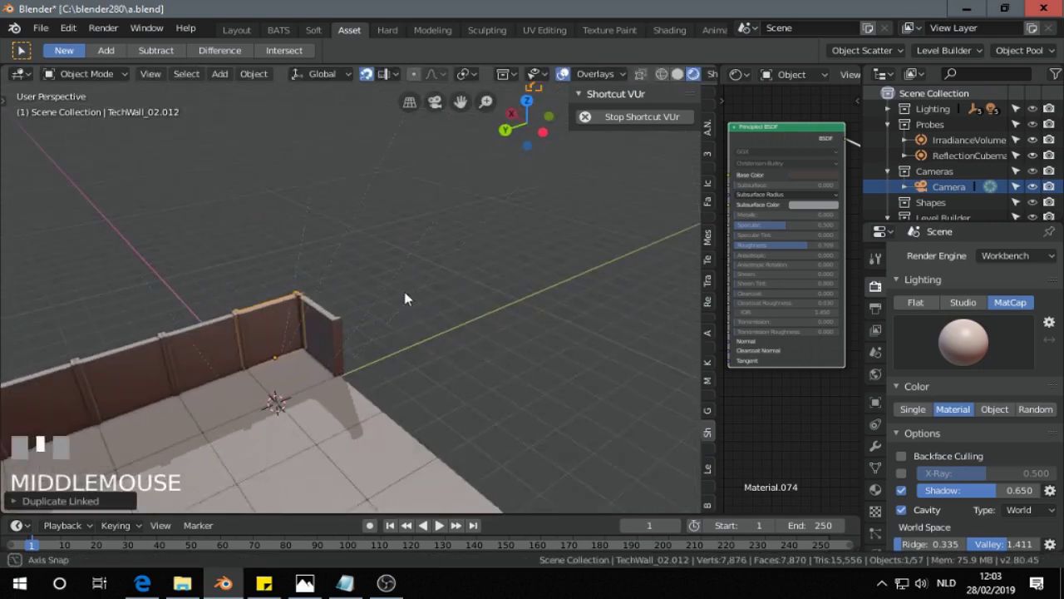
pyautogui.scroll(2, 383, 374)
pyautogui.keyDown('shift'); pyautogui.moveTo(383, 373); pyautogui.dragTo(345, 237, button='middle'); pyautogui.keyUp('shift')
pyautogui.click(275, 244)
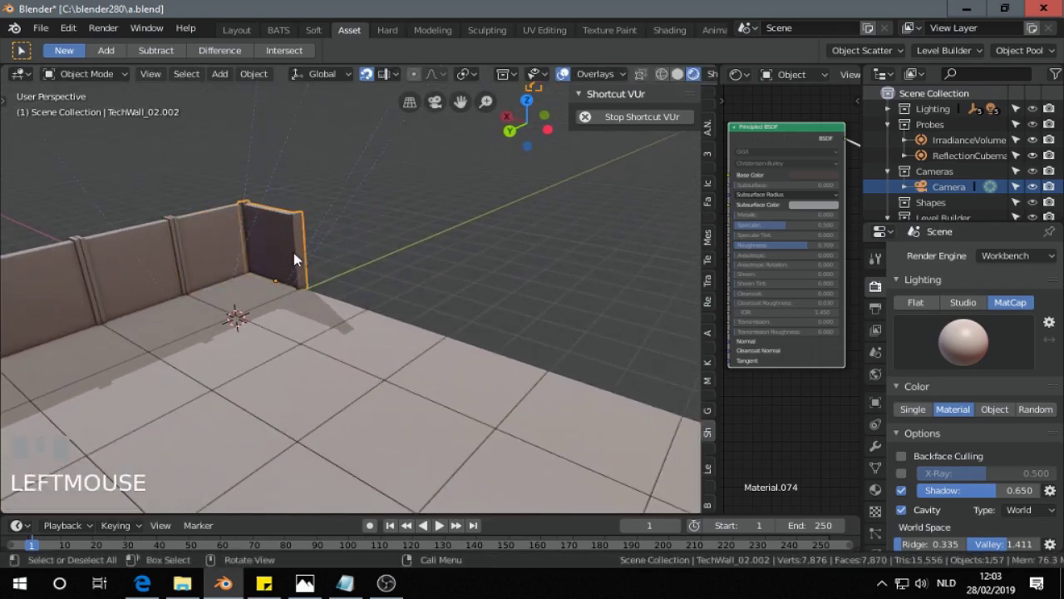
pyautogui.hotkey('alt', 'd')
pyautogui.press('x')
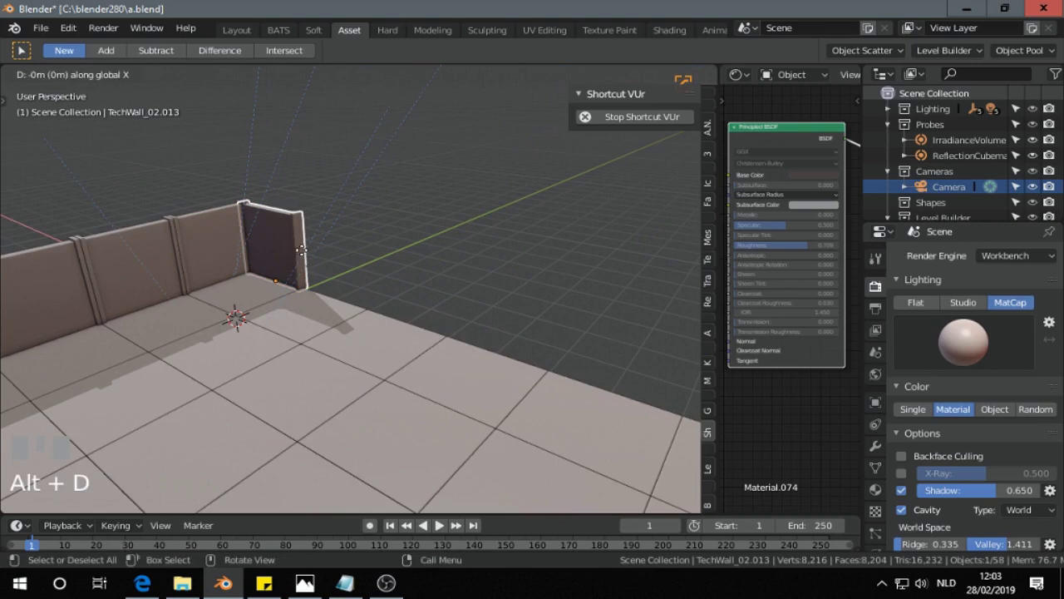
pyautogui.click(364, 281)
pyautogui.hotkey('shift', 'r')
pyautogui.hotkey('shift', 'r')
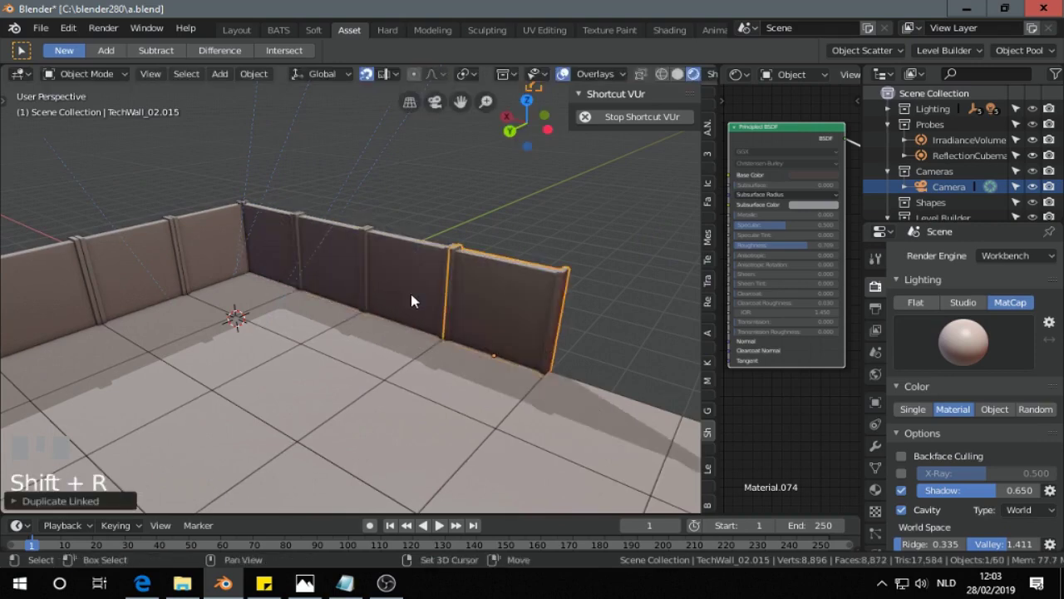
pyautogui.hotkey('shift', 'r')
pyautogui.hotkey('shift', 'r')
# - Place a Stairs_03 piece from the Steps assets at the middle of the floor's open edge, keeping its scale at 1
pyautogui.scroll(-4, 411, 299)
pyautogui.moveTo(388, 304); pyautogui.dragTo(449, 291, button='middle')
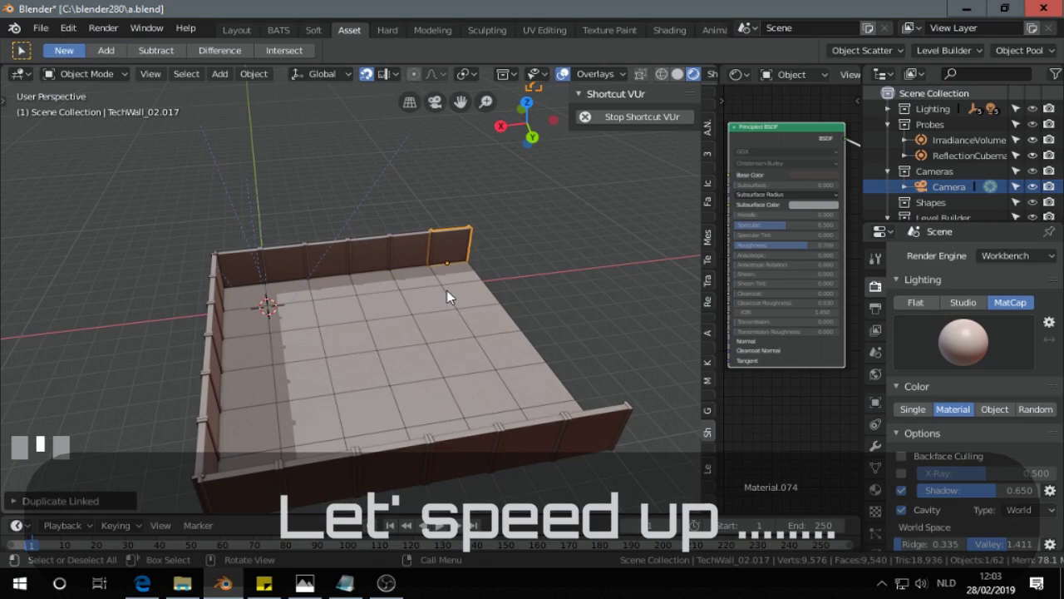
pyautogui.moveTo(447, 297); pyautogui.dragTo(382, 278, button='middle')
pyautogui.scroll(2, 368, 304)
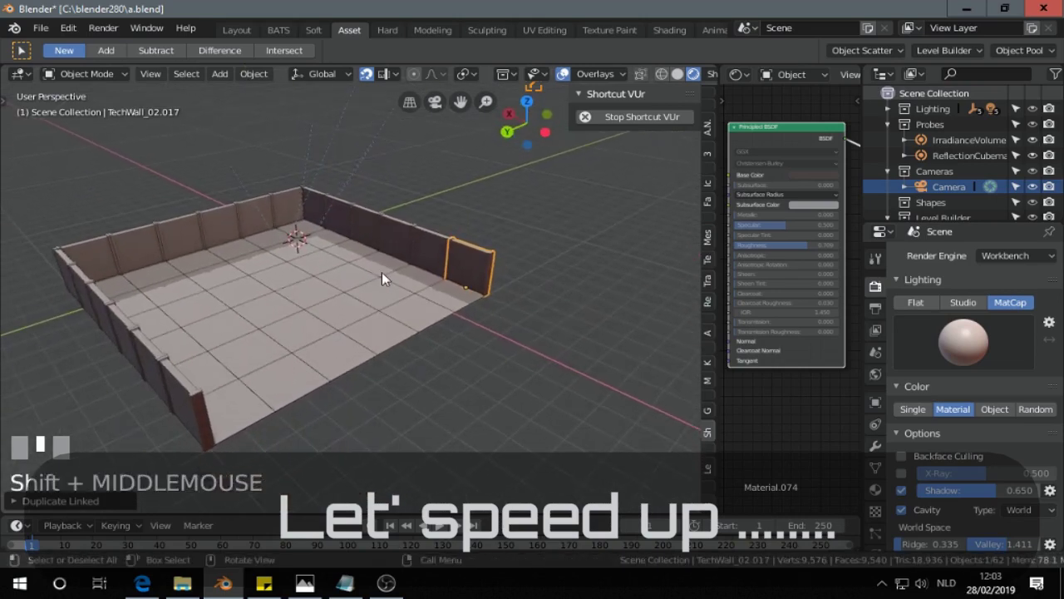
pyautogui.press('n')
pyautogui.moveTo(484, 295); pyautogui.dragTo(538, 282, button='middle')
pyautogui.hotkey('ctrl', 'shift', 'a')
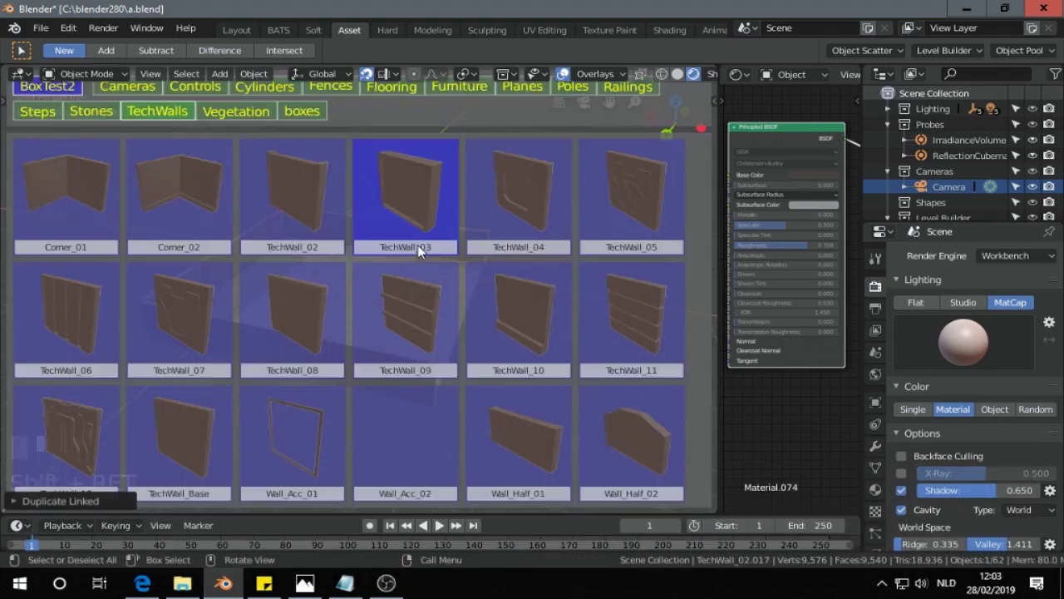
pyautogui.click(33, 112)
pyautogui.click(627, 207)
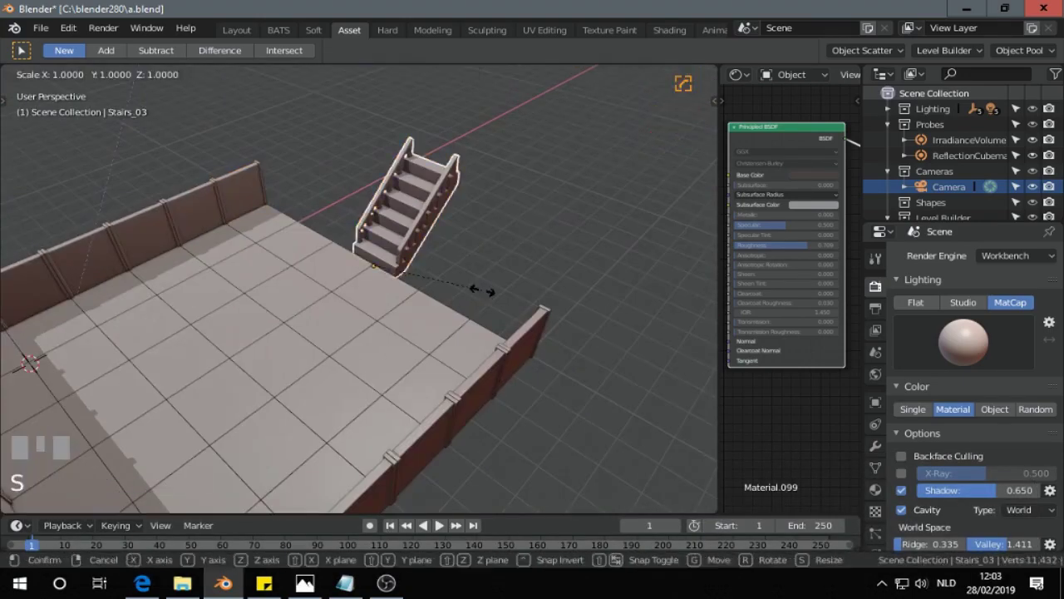
# - Place four baluster fence sections along the open floor edge, two on each side of the stairs
pyautogui.keyDown('shift'); pyautogui.moveTo(475, 290); pyautogui.dragTo(435, 304, button='middle'); pyautogui.keyUp('shift')
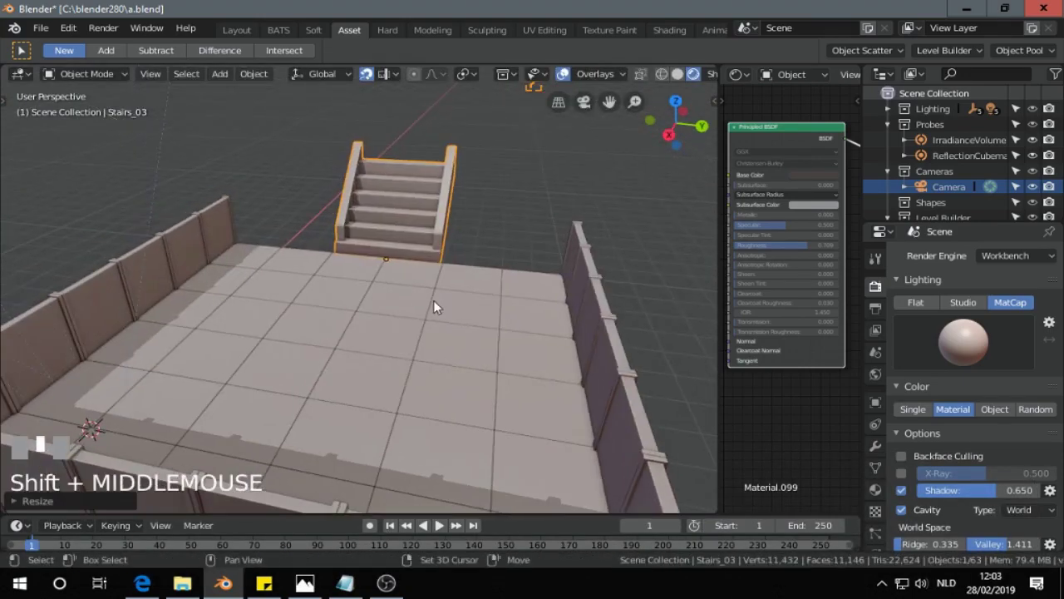
pyautogui.hotkey('ctrl', 'shift', 'a')
pyautogui.click(257, 237)
pyautogui.click(307, 252)
pyautogui.click(476, 267)
pyautogui.click(537, 280)
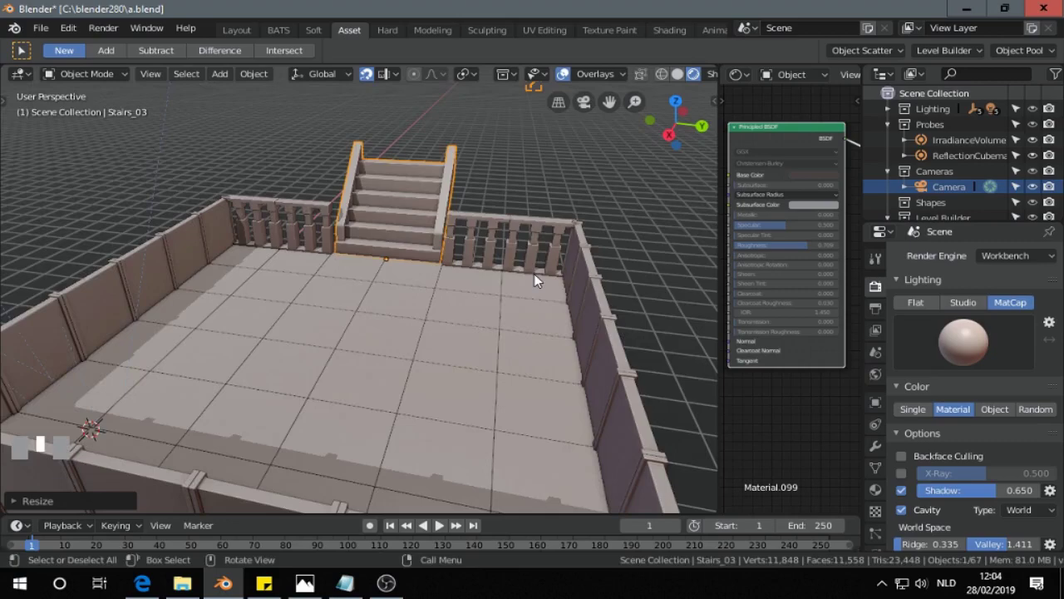
# - Place a Pole_04 from the Poles assets at the corner where the balusters meet the wall
pyautogui.keyDown('shift'); pyautogui.moveTo(391, 249); pyautogui.dragTo(357, 267, button='middle'); pyautogui.keyUp('shift')
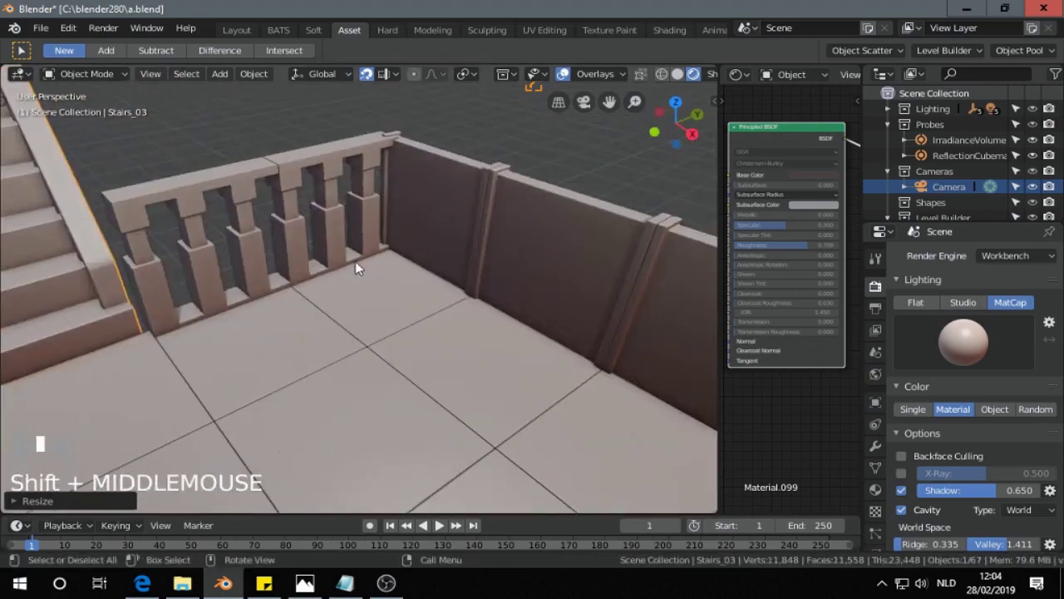
pyautogui.hotkey('ctrl', 'shift', 'a')
pyautogui.click(425, 229)
pyautogui.moveTo(425, 230); pyautogui.dragTo(418, 178, button='middle')
pyautogui.click(418, 178)
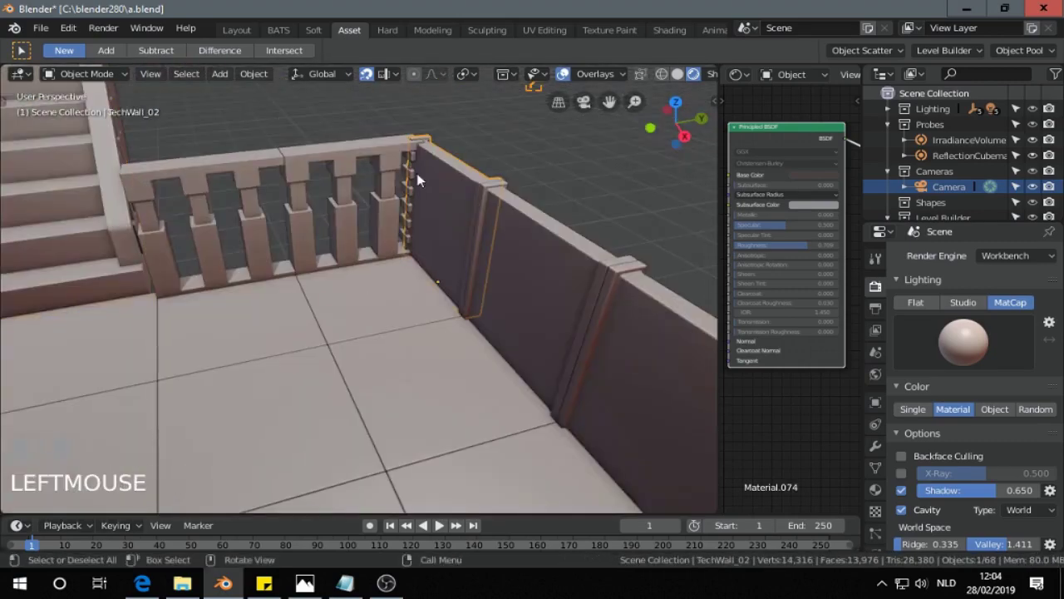
# - Scale the corner pole in X and Y only and place a linked duplicate along Y at the opposite corner
pyautogui.press('s')
pyautogui.hotkey('shift', 'z')
pyautogui.click(459, 336)
pyautogui.hotkey('alt', 'd')
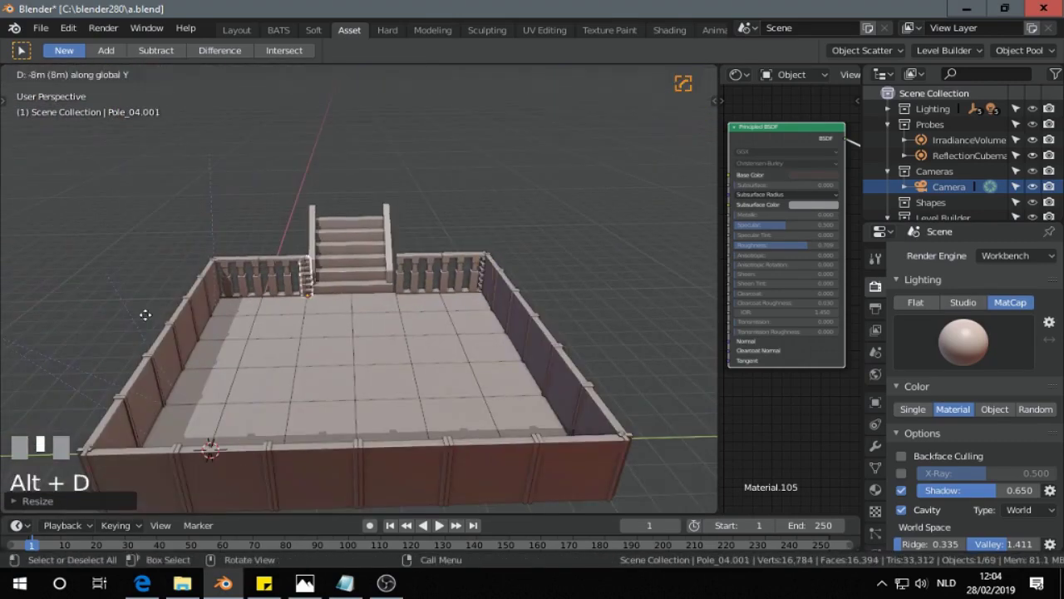
pyautogui.click(395, 275)
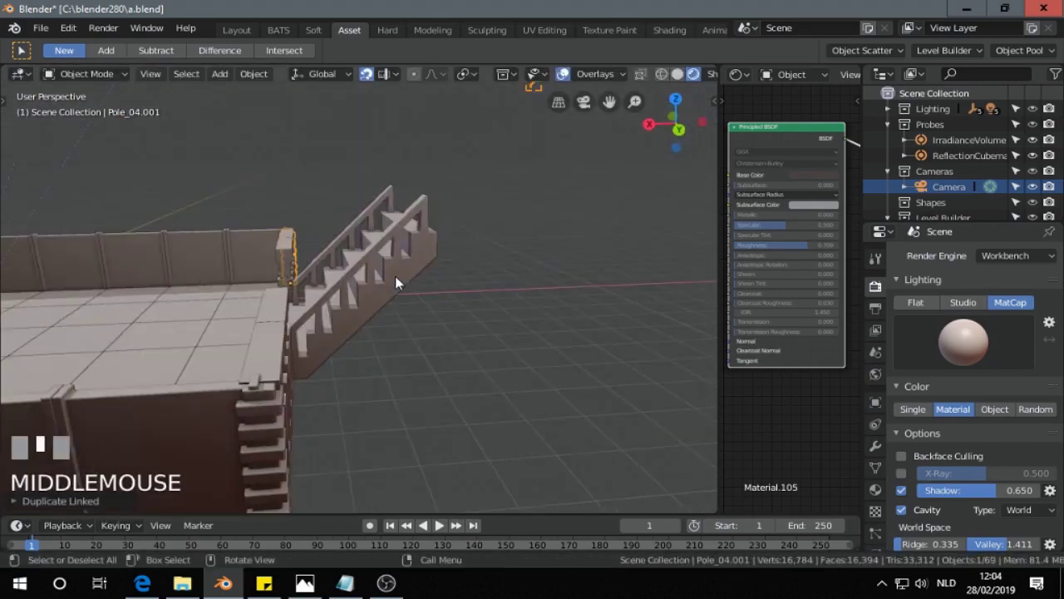
# - Scale the stairs along Z to adjust their height
pyautogui.press('KP_1')
pyautogui.scroll(3, 374, 291)
pyautogui.press('s')
pyautogui.press('z')
pyautogui.click(449, 399)
# - Build a platform at the top of the stairs from the Flooring assets, with a row of Floor_03 grates and a row of solid tiles behind it
pyautogui.hotkey('shift', 'Return')
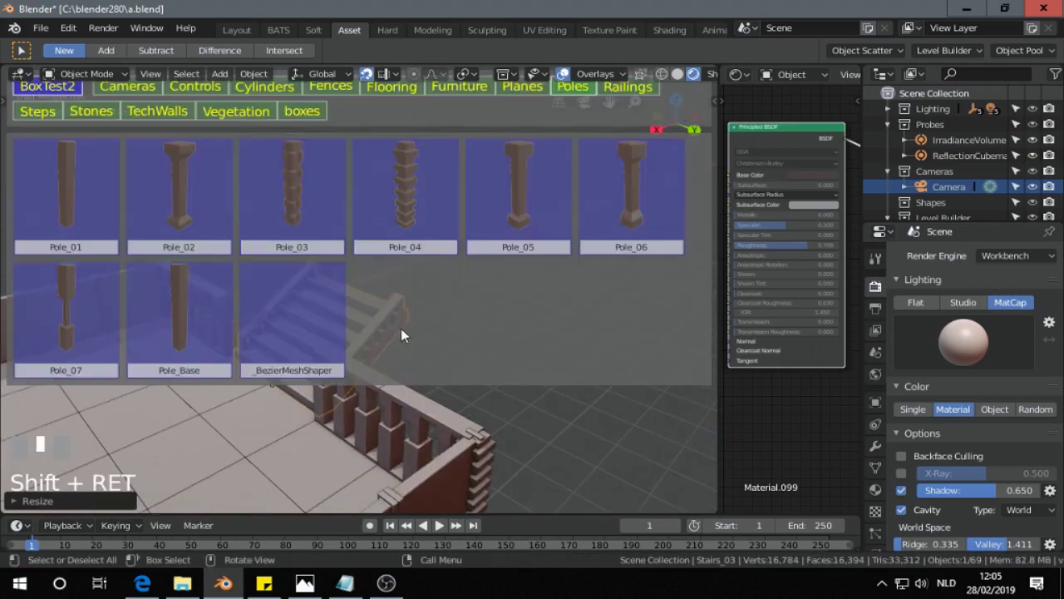
pyautogui.click(517, 90)
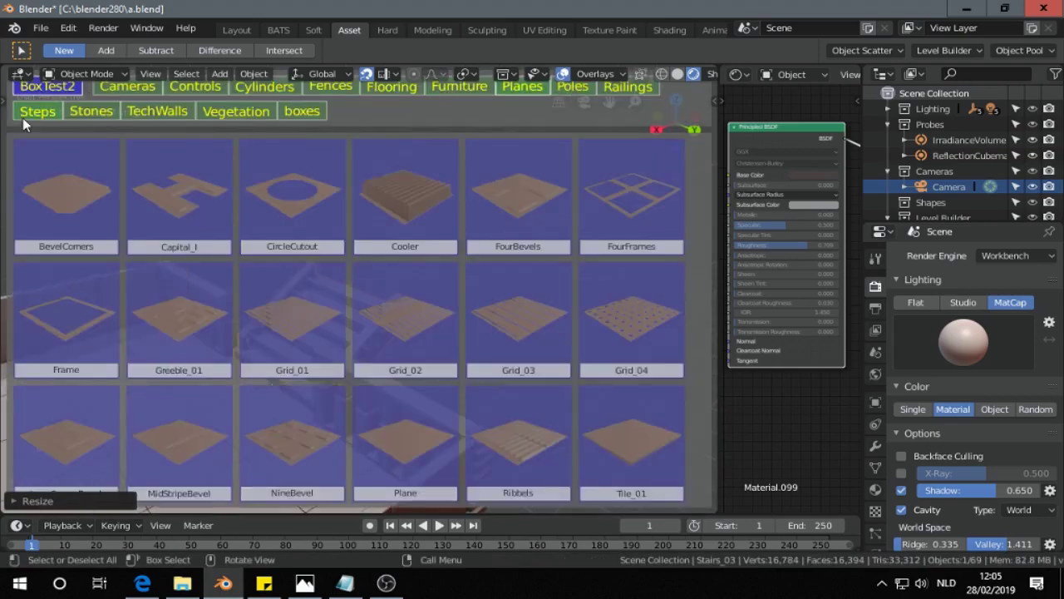
pyautogui.click(398, 89)
pyautogui.click(321, 242)
pyautogui.moveTo(323, 262); pyautogui.dragTo(397, 261, button='middle')
pyautogui.hotkey('shift', 'Return')
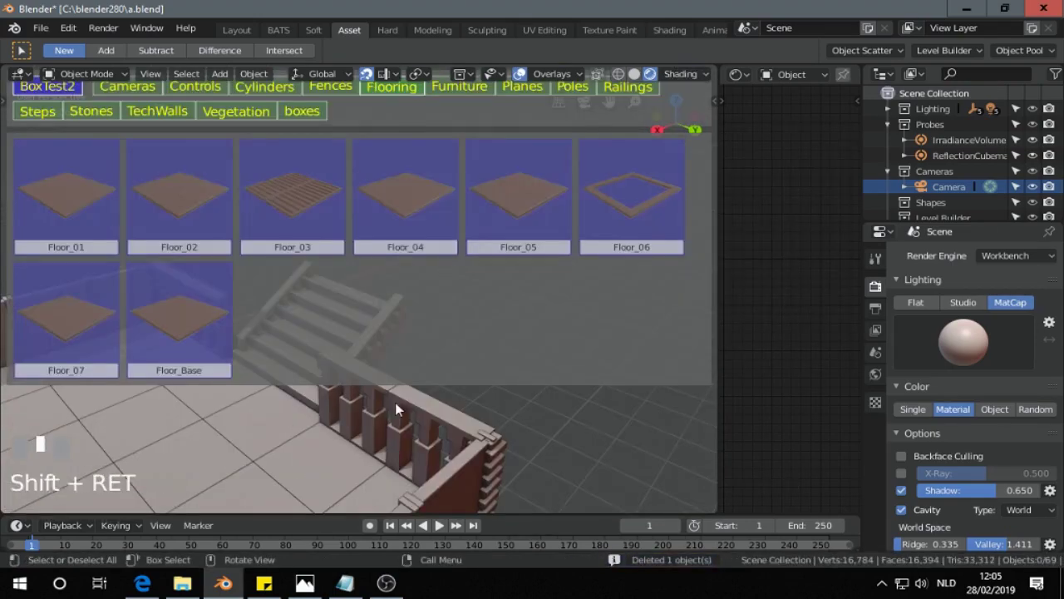
pyautogui.click(374, 242)
pyautogui.click(362, 253)
pyautogui.hotkey('shift', 'Return')
pyautogui.click(503, 205)
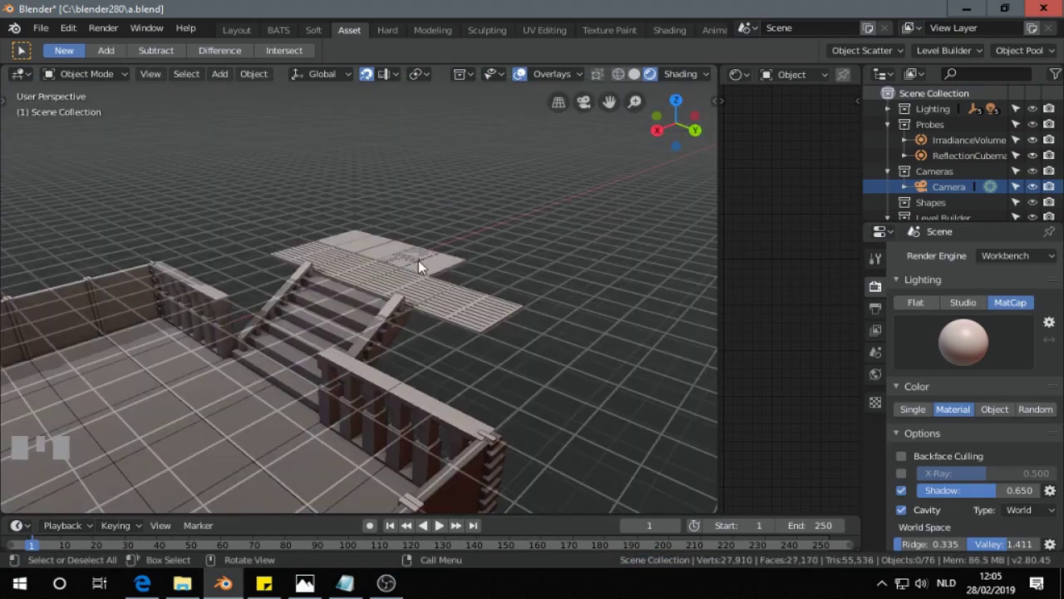
# - Fine-tune the stairs' Z scale so that their top step meets the raised platform
pyautogui.moveTo(418, 260); pyautogui.dragTo(365, 248, button='middle')
pyautogui.click(375, 349)
pyautogui.press('s')
pyautogui.press('z')
pyautogui.click(504, 432)
pyautogui.moveTo(504, 416); pyautogui.dragTo(501, 348, button='middle')
pyautogui.press('s')
pyautogui.press('z')
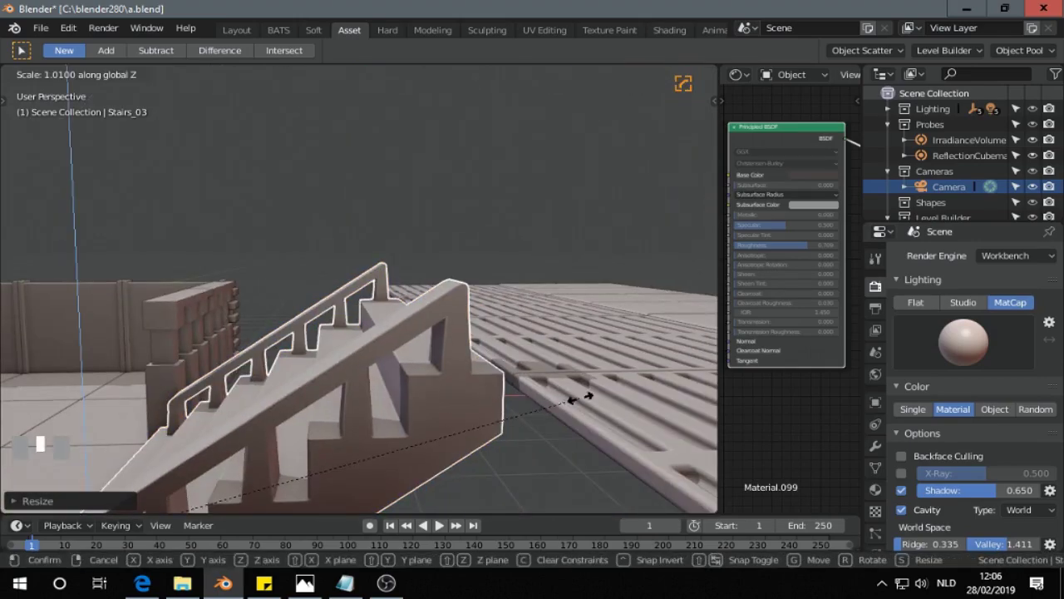
pyautogui.click(580, 394)
# - Place three TechWall_07 panels on the raised platform, one at its end and two spaced along its back edge
pyautogui.moveTo(580, 394); pyautogui.dragTo(465, 366, button='middle')
pyautogui.keyDown('shift'); pyautogui.moveTo(466, 366); pyautogui.dragTo(373, 308, button='middle'); pyautogui.keyUp('shift')
pyautogui.hotkey('shift', 'Return')
pyautogui.click(215, 315)
pyautogui.click(291, 239)
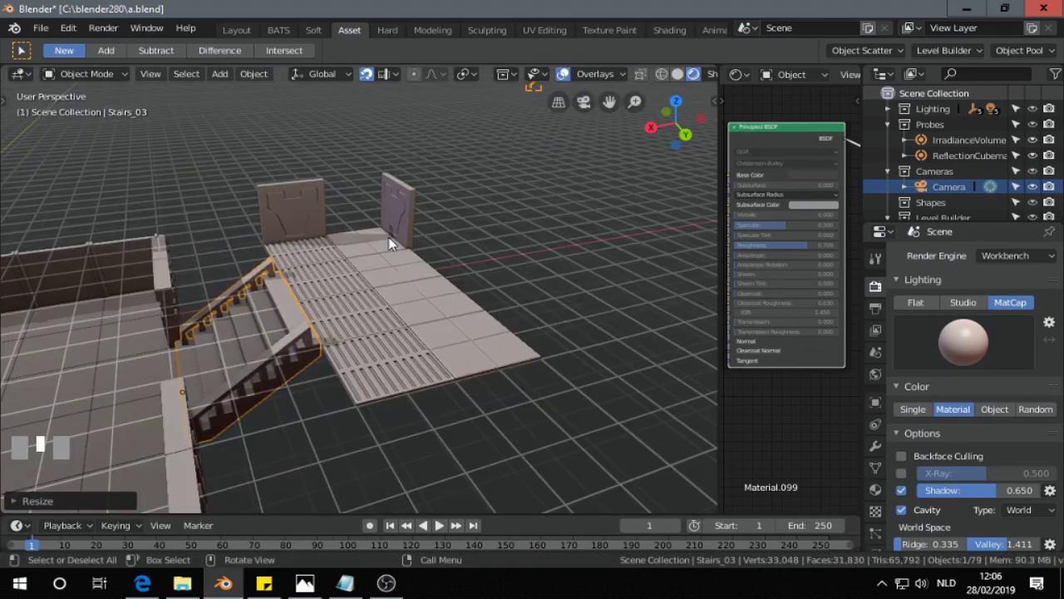
pyautogui.click(390, 242)
pyautogui.click(471, 300)
# - Extend the raised platform with a linked duplicate of its end floor tiles
pyautogui.moveTo(432, 366); pyautogui.dragTo(530, 416)
pyautogui.hotkey('alt', 'd')
pyautogui.click(579, 465)
# - Make a linked duplicate of the back TechWall_07 panel 4 m along Y
pyautogui.moveTo(580, 466); pyautogui.dragTo(640, 441, button='middle')
pyautogui.click(399, 259)
pyautogui.hotkey('alt', 'd')
pyautogui.press('y')
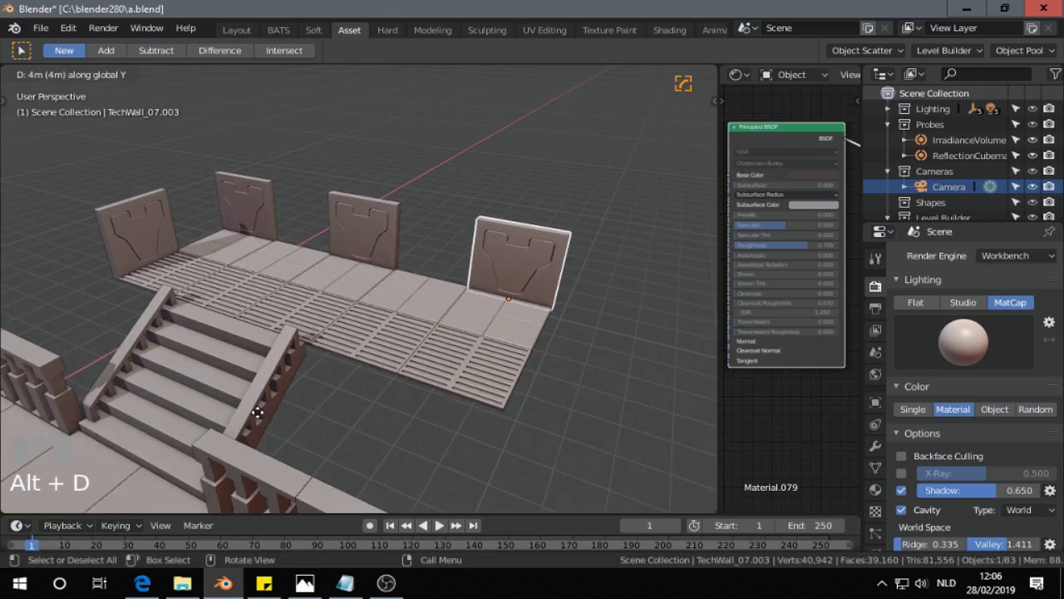
pyautogui.click(261, 410)
# - Make a linked duplicate of the end wall panel, move it along Y to the platform's opposite end and rotate it 180° about Z
pyautogui.hotkey('alt', 'd')
pyautogui.click(266, 291)
pyautogui.scroll(2, 278, 268)
pyautogui.press('g')
pyautogui.press('y')
pyautogui.click(465, 266)
pyautogui.press('r')
pyautogui.press('z')
pyautogui.press('1')
pyautogui.press('8')
pyautogui.press('0')
pyautogui.press('Return')
pyautogui.scroll(1, 439, 270)
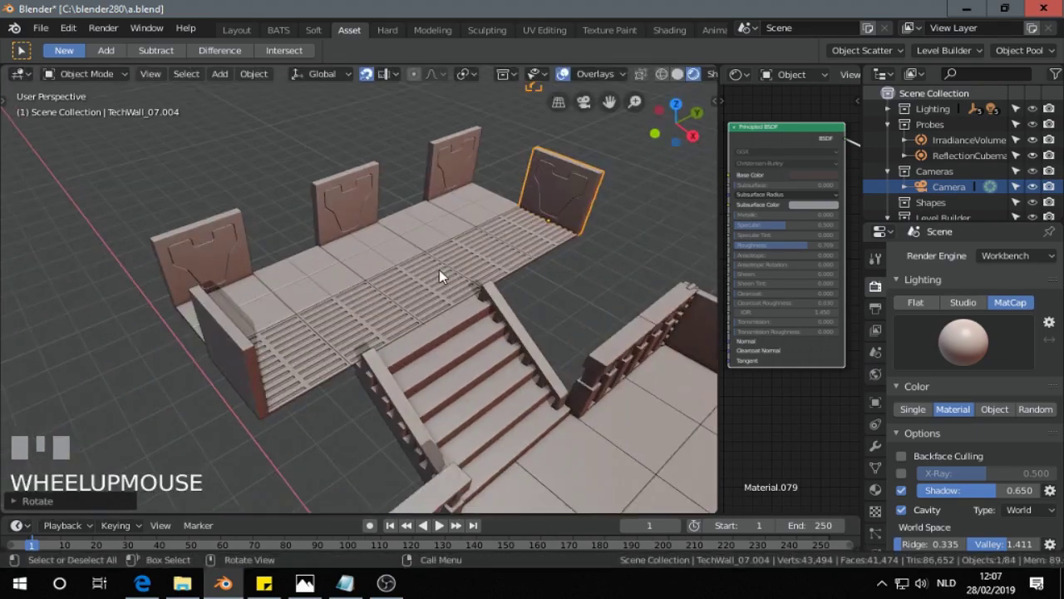
# - Fill the gaps in the platform's walls with four detailed panels from the TechWalls assets
pyautogui.moveTo(439, 270); pyautogui.dragTo(282, 299, button='middle')
pyautogui.keyDown('shift'); pyautogui.moveTo(282, 299); pyautogui.dragTo(220, 324, button='middle'); pyautogui.keyUp('shift')
pyautogui.hotkey('shift', 'Return')
pyautogui.click(71, 434)
pyautogui.click(254, 236)
pyautogui.click(378, 242)
pyautogui.click(532, 274)
pyautogui.click(632, 308)
pyautogui.scroll(-2, 596, 340)
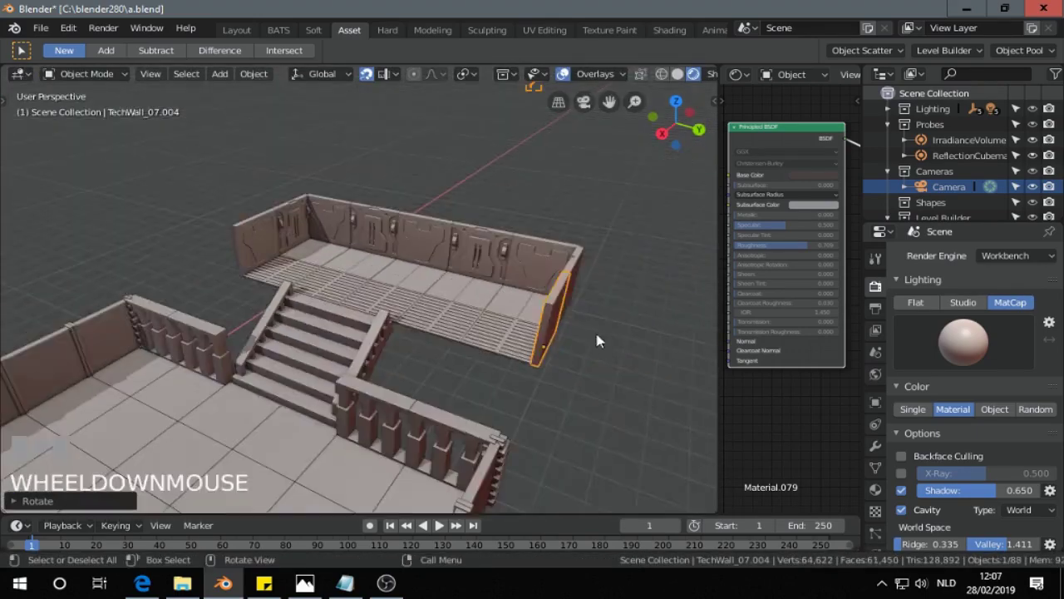
# - Place a row of railing pieces from the Railings assets along the raised platform's walls
pyautogui.hotkey('shift', 'Return')
pyautogui.click(647, 87)
pyautogui.click(376, 205)
pyautogui.moveTo(200, 211)
pyautogui.mouseDown()
pyautogui.moveTo(411, 192)
pyautogui.moveTo(623, 201)
pyautogui.mouseUp()
# - Remove panels from the main floor's side wall to make an opening
pyautogui.scroll(2, 506, 375)
pyautogui.click(507, 375)
pyautogui.moveTo(623, 201); pyautogui.dragTo(259, 359, button='middle')
pyautogui.hotkey('shift', 'd')
pyautogui.click(466, 366)
# - Lay a two-tile-wide walkway of Floor_04 tiles from the Flooring assets, leading outward from the side wall opening
pyautogui.hotkey('shift', 'Return')
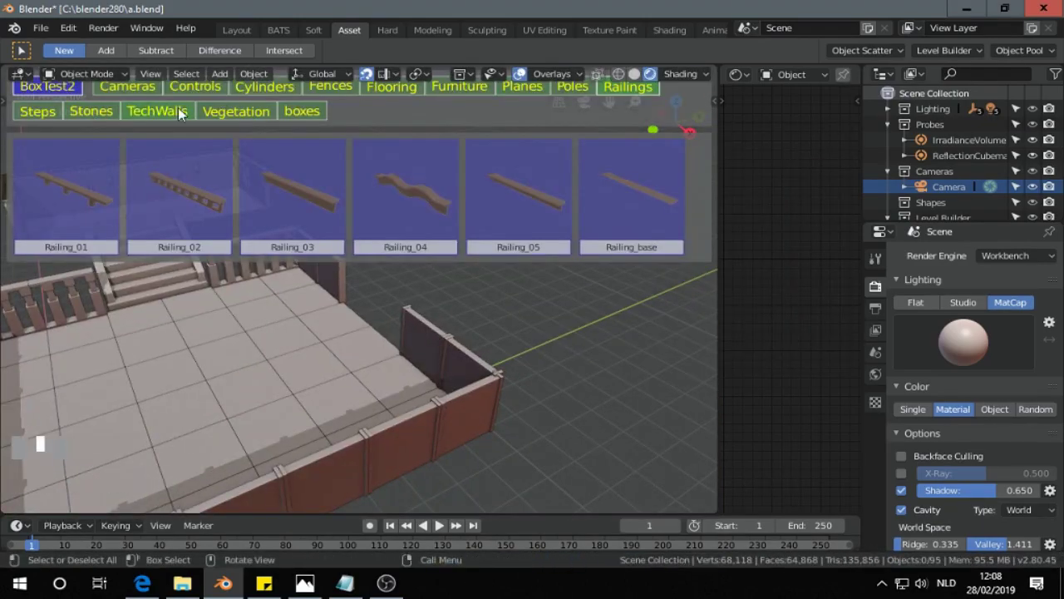
pyautogui.click(391, 86)
pyautogui.click(406, 190)
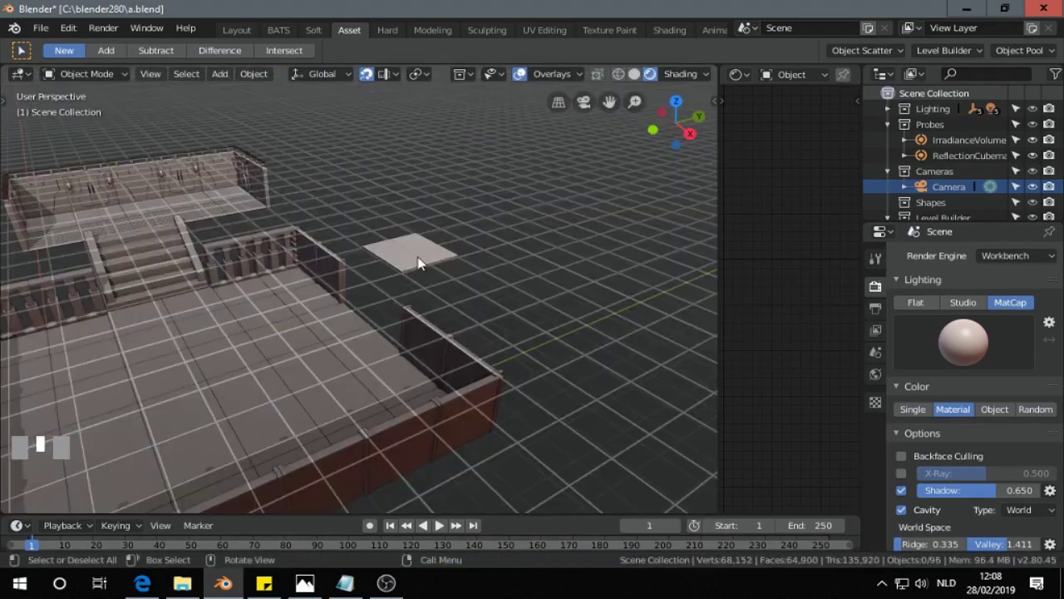
pyautogui.moveTo(374, 309)
pyautogui.mouseDown()
pyautogui.moveTo(521, 289)
pyautogui.moveTo(516, 266)
pyautogui.mouseUp()
# - Place Wall_Half_02 pieces from the TechWalls assets along the walkway's edges beside the opening
pyautogui.scroll(2, 482, 329)
pyautogui.moveTo(515, 266)
pyautogui.mouseDown(button='middle')
pyautogui.moveTo(482, 329)
pyautogui.moveTo(366, 287)
pyautogui.mouseUp(button='middle')
pyautogui.hotkey('shift', 'Return')
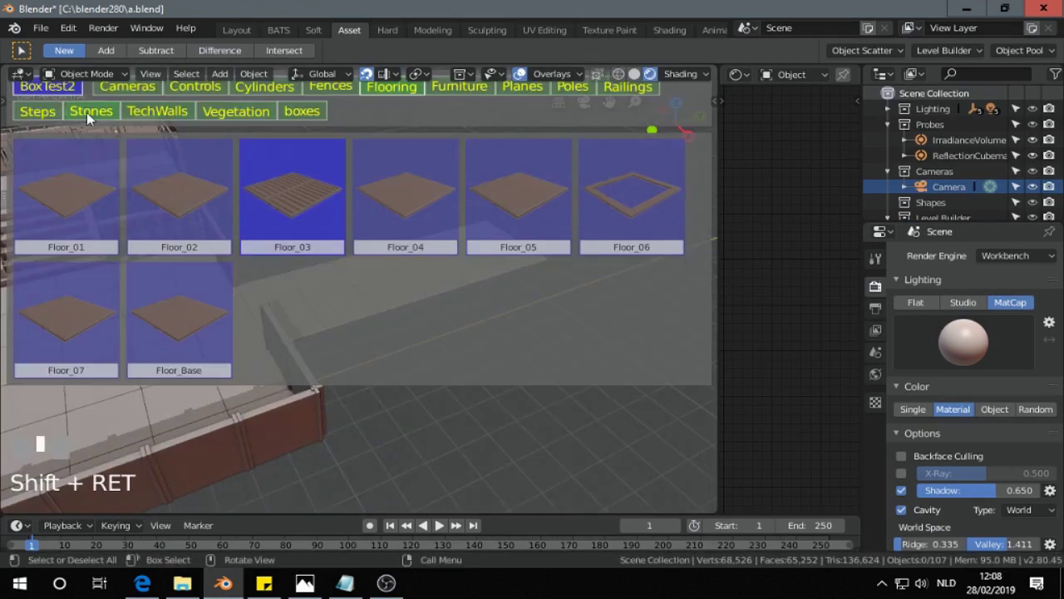
pyautogui.click(330, 87)
pyautogui.click(158, 111)
pyautogui.click(154, 425)
pyautogui.click(304, 234)
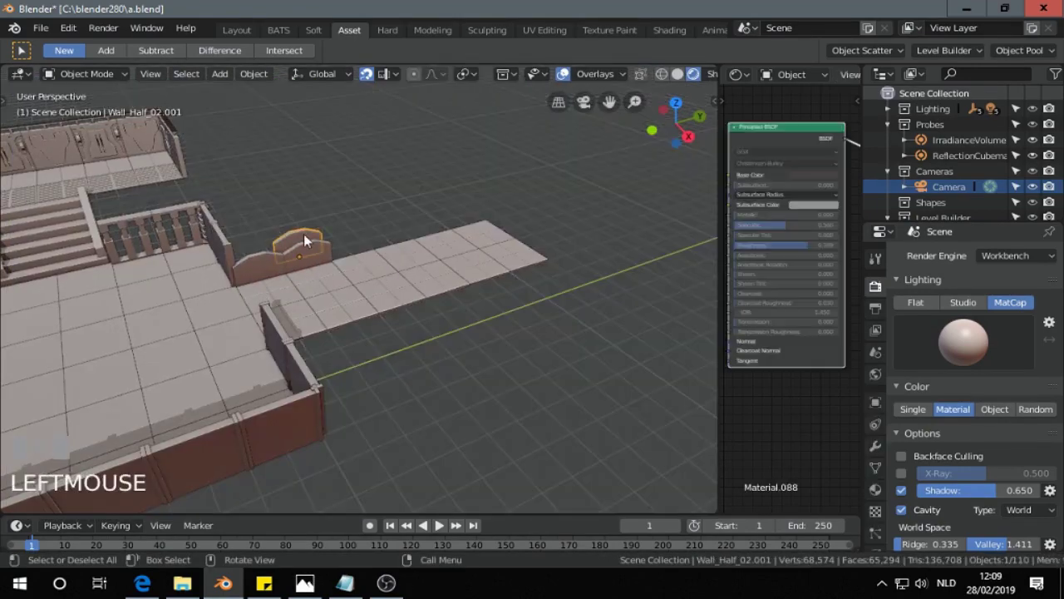
# - Place linked duplicates of the Wall_Half_02 piece along both long edges of the walkway
pyautogui.hotkey('alt', 'd')
pyautogui.click(262, 264)
pyautogui.hotkey('alt', 'd')
pyautogui.click(482, 374)
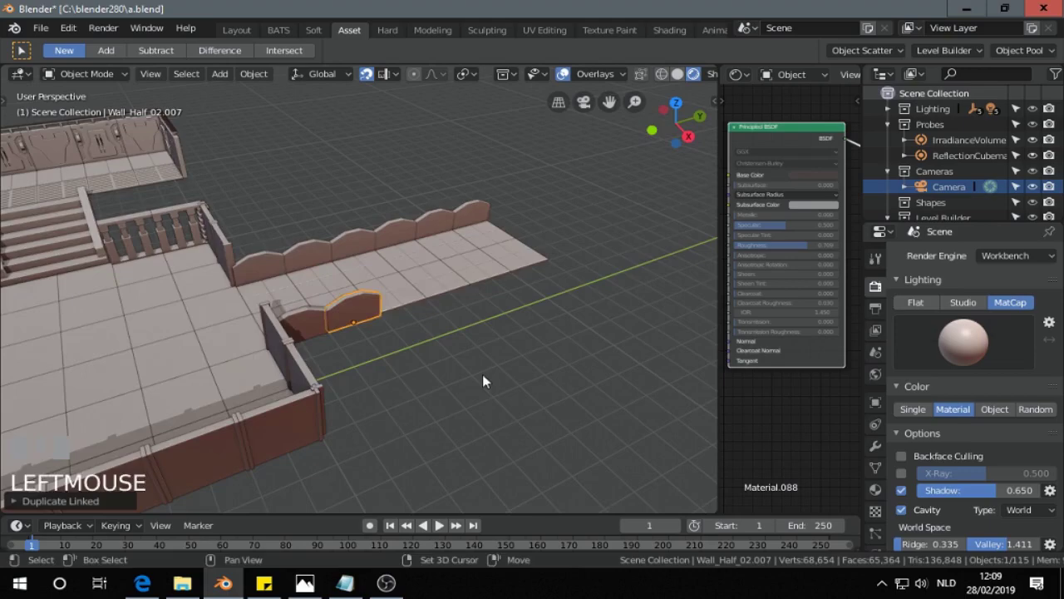
pyautogui.moveTo(482, 375); pyautogui.dragTo(278, 391, button='middle')
# - Place a Pole_02 from the Poles assets at the main floor's outer corner and scale its height to suit the wall
pyautogui.hotkey('shift', 'Return')
pyautogui.click(574, 87)
pyautogui.click(181, 193)
pyautogui.scroll(2, 278, 392)
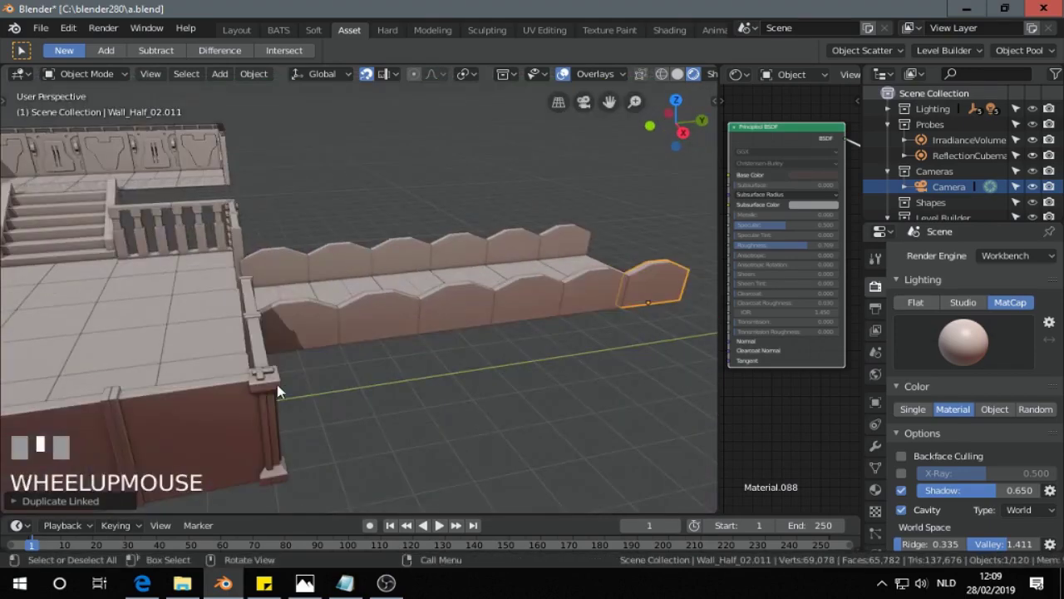
pyautogui.click(278, 392)
pyautogui.scroll(4, 359, 377)
pyautogui.press('s')
pyautogui.press('z')
pyautogui.click(394, 355)
# - Place a linked duplicate of the corner pole along Y at the opposite end of the front wall
pyautogui.moveTo(394, 354); pyautogui.dragTo(460, 316, button='middle')
pyautogui.press('KP_Decimal')
pyautogui.scroll(-6, 461, 316)
pyautogui.hotkey('alt', 'd')
pyautogui.press('y')
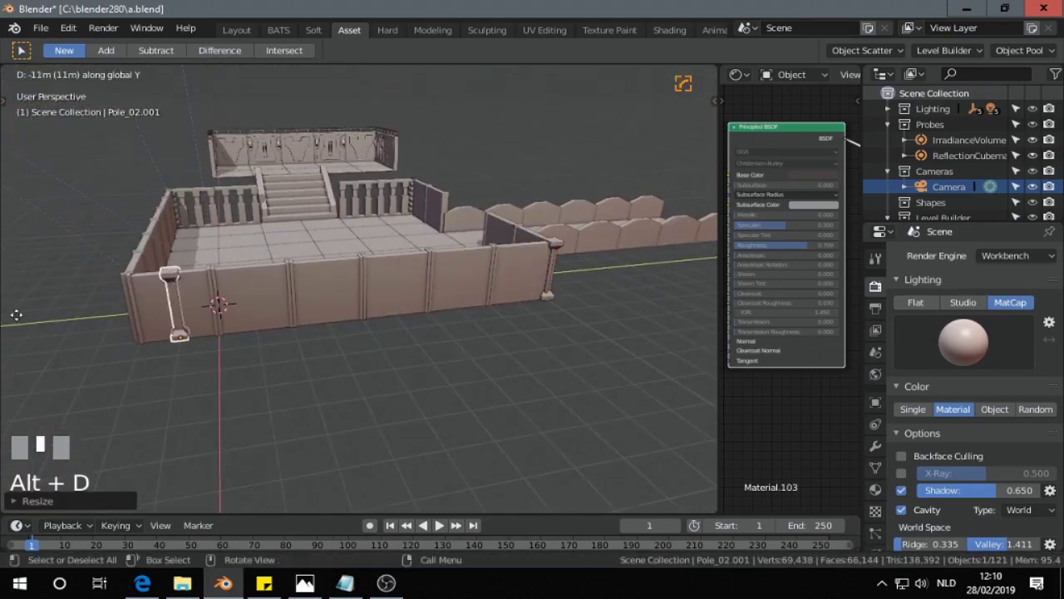
pyautogui.click(17, 314)
pyautogui.moveTo(17, 314); pyautogui.dragTo(210, 333, button='middle')
# - Place linked pole copies at both wall ends flanking the walkway opening
pyautogui.hotkey('alt', 'd')
pyautogui.click(356, 339)
pyautogui.press('g')
pyautogui.click(555, 242)
pyautogui.scroll(4, 499, 282)
pyautogui.hotkey('alt', 'd')
pyautogui.click(425, 266)
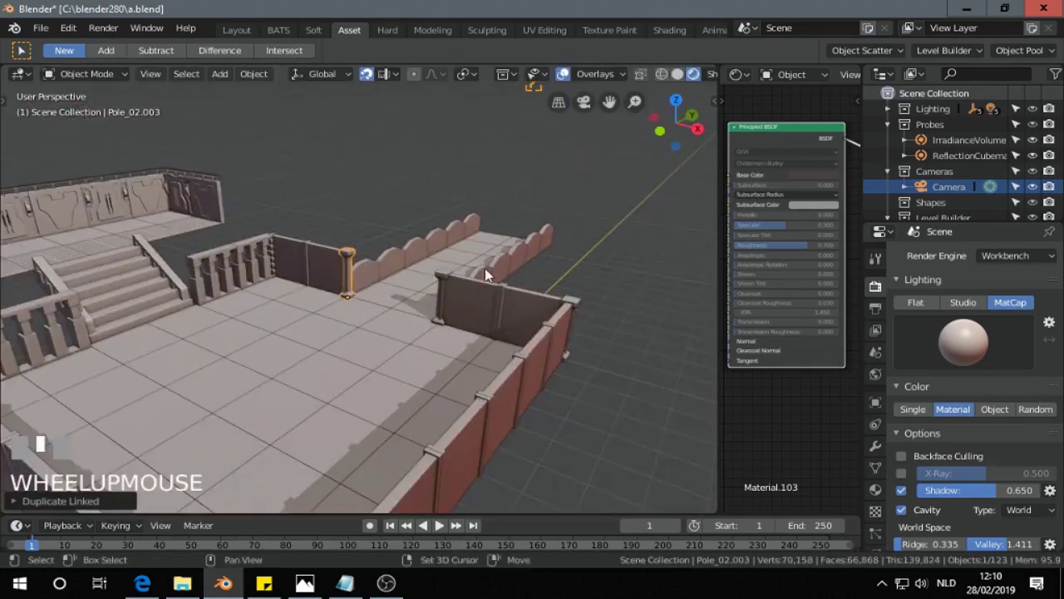
# - Place fence pieces from the Fences assets along the raised platform's front edge on both sides of the stairs
pyautogui.moveTo(487, 273); pyautogui.dragTo(374, 307, button='middle')
pyautogui.hotkey('shift', 'Return')
pyautogui.click(325, 86)
pyautogui.click(608, 225)
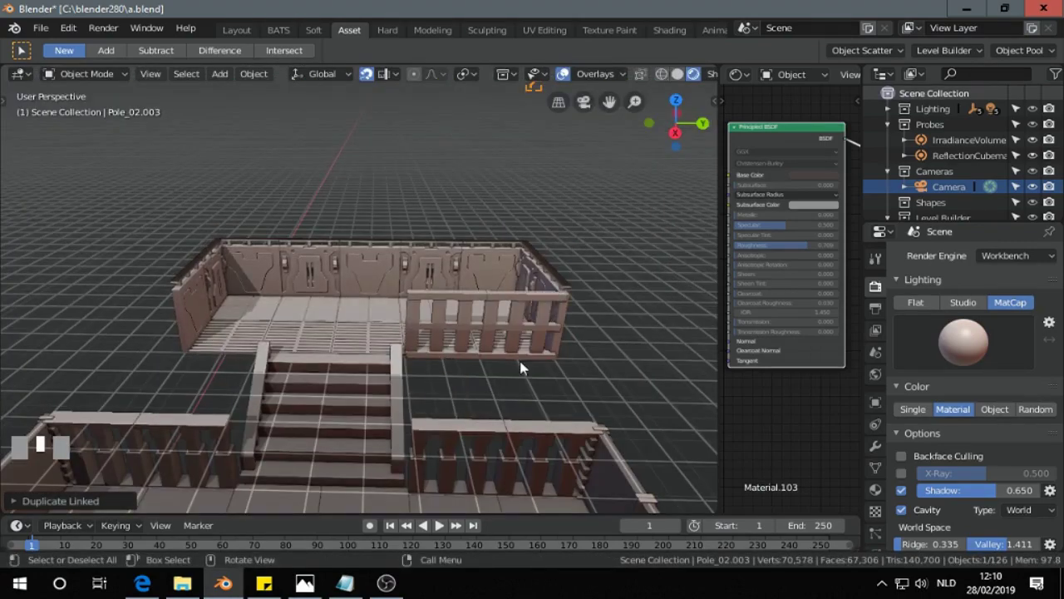
pyautogui.moveTo(374, 368); pyautogui.dragTo(373, 352, button='middle')
pyautogui.click(449, 324)
# - Place a linked pole copy at the raised platform's front corner, rotate it 90° about Z and scale it to about 1.08 along Z
pyautogui.hotkey('alt', 'd')
pyautogui.click(221, 324)
pyautogui.write('rz90')
pyautogui.press('Return')
pyautogui.moveTo(214, 312); pyautogui.dragTo(295, 355, button='middle')
pyautogui.click(294, 355)
pyautogui.press('s')
pyautogui.press('z')
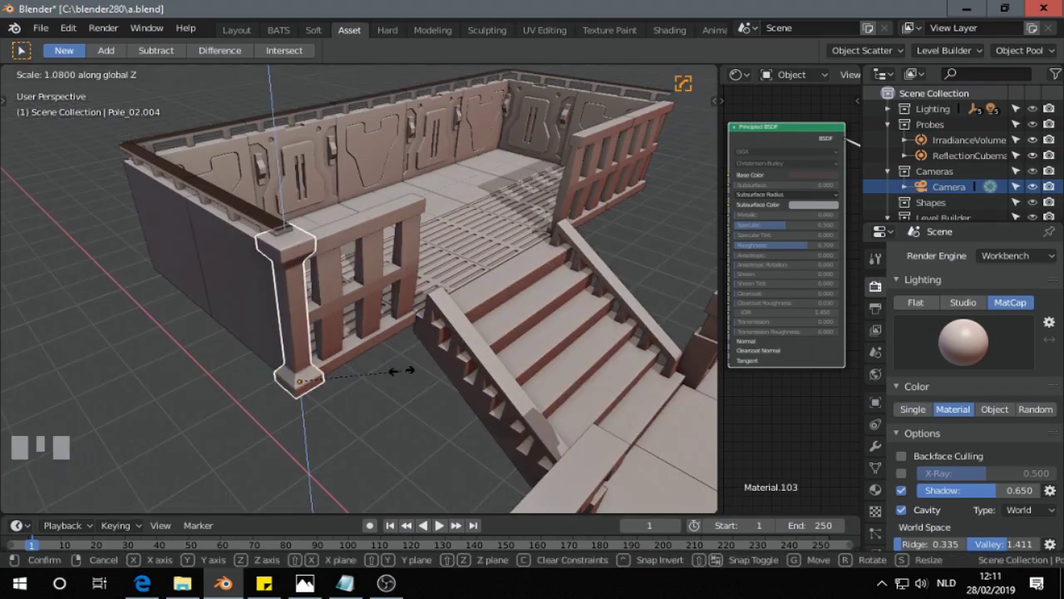
pyautogui.click(403, 371)
# - Inspect the assembled level from several angles, covering the main floor, stairs, raised platform and walkway
pyautogui.scroll(-5, 318, 397)
pyautogui.moveTo(319, 396); pyautogui.dragTo(308, 280, button='middle')
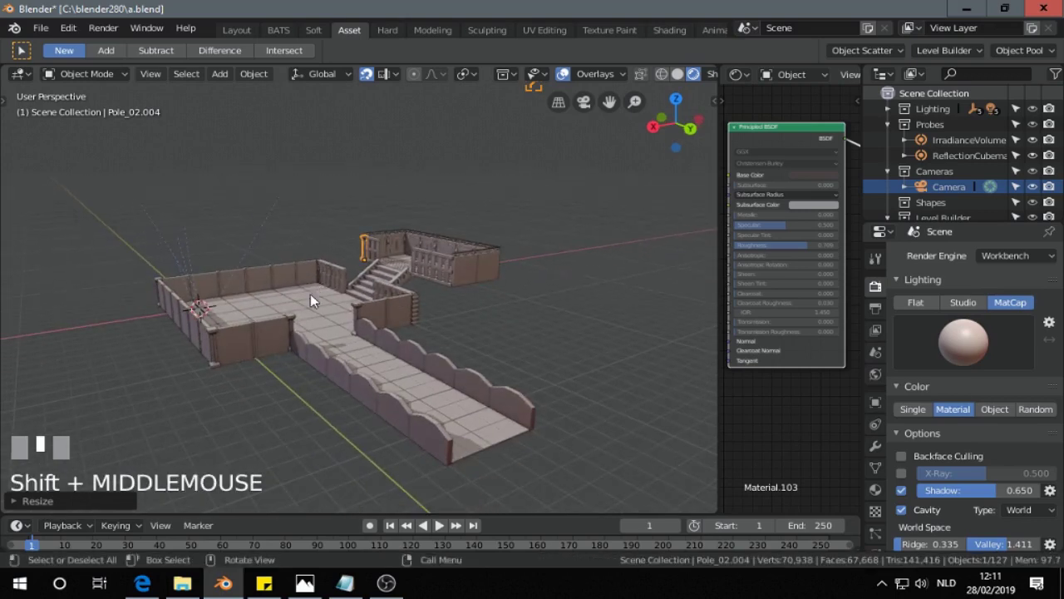
pyautogui.scroll(4, 299, 301)
pyautogui.moveTo(300, 301); pyautogui.dragTo(320, 283, button='middle')
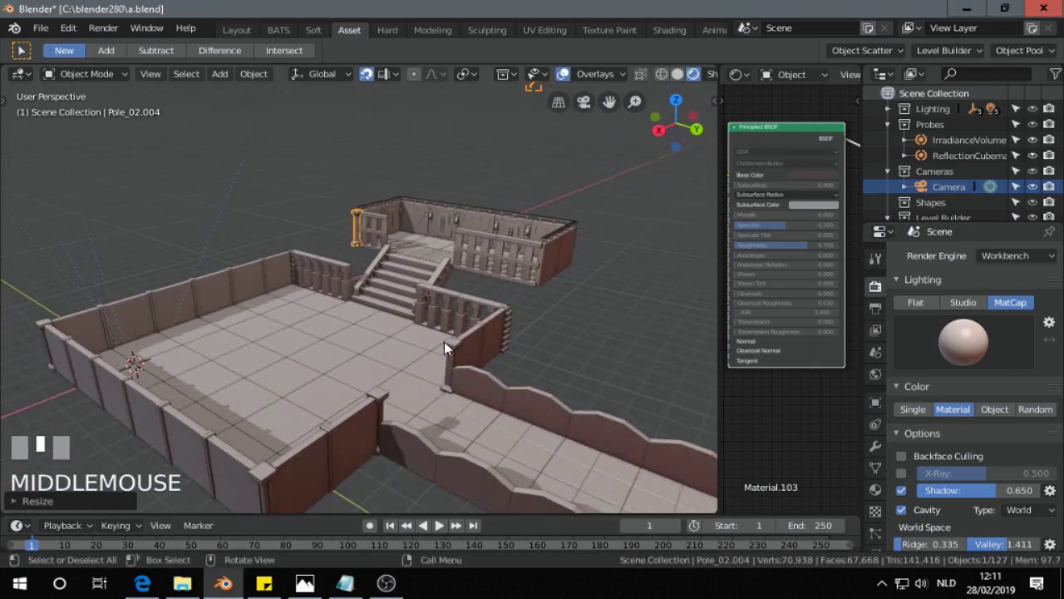
pyautogui.scroll(-3, 415, 316)
pyautogui.moveTo(403, 310); pyautogui.dragTo(350, 295, button='middle')
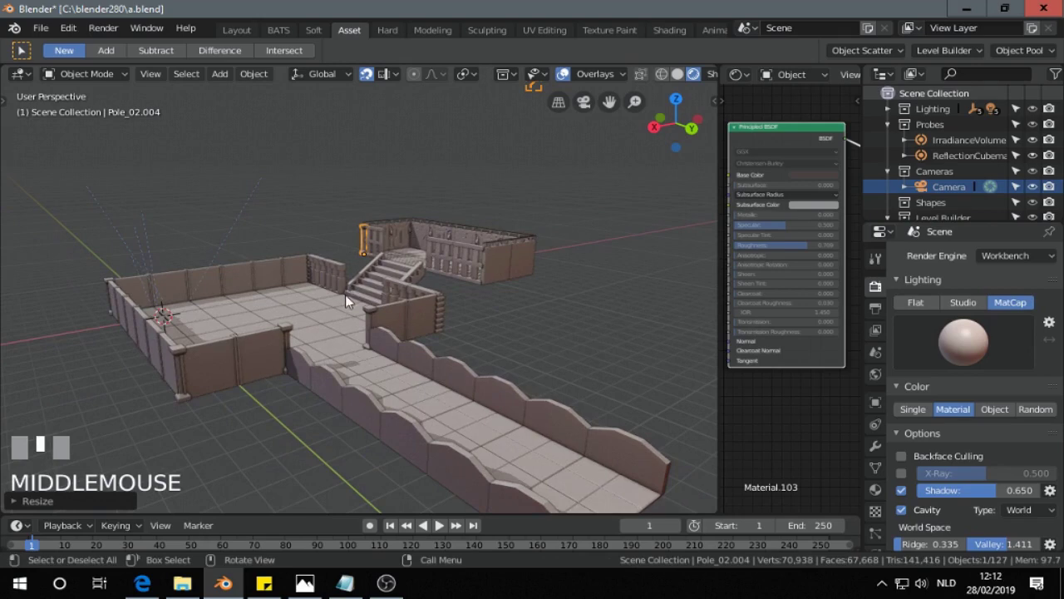
pyautogui.scroll(-1, 1031, 570)
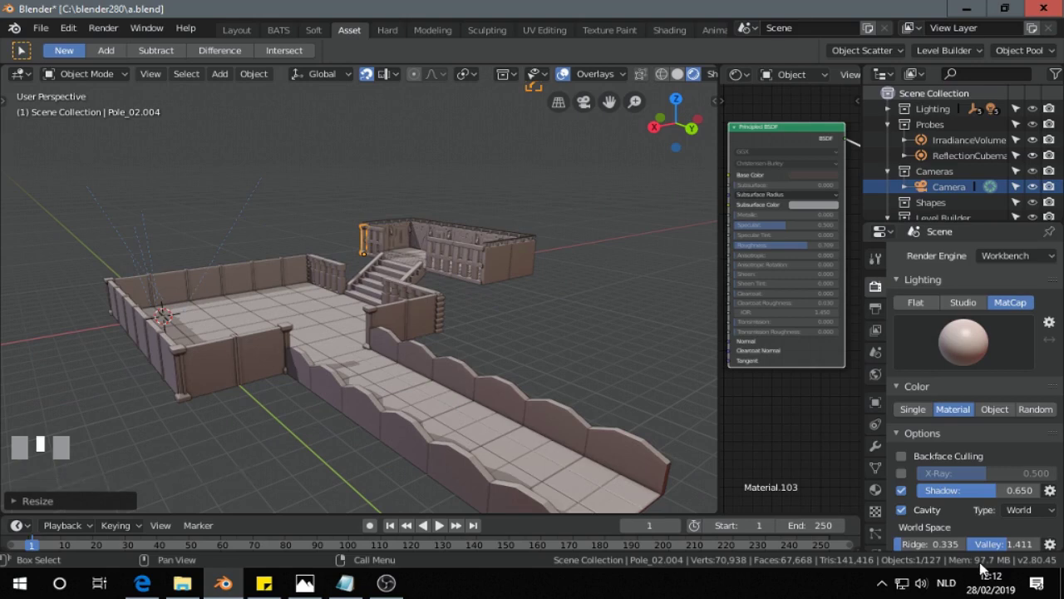
pyautogui.moveTo(298, 253); pyautogui.dragTo(482, 300, button='middle')
pyautogui.moveTo(552, 316); pyautogui.dragTo(496, 344, button='middle')
pyautogui.scroll(1, 606, 414)
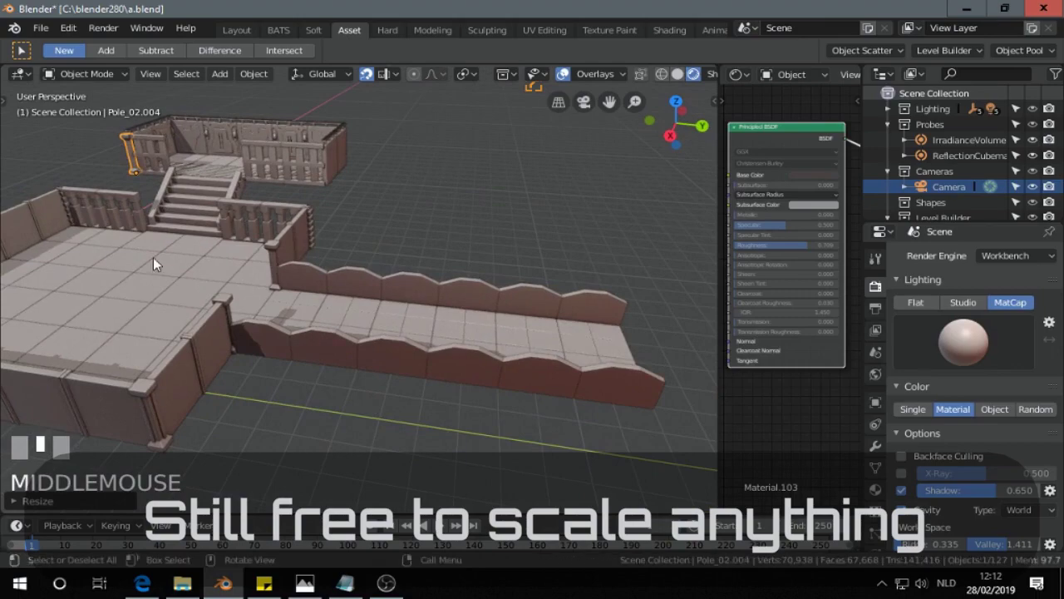
pyautogui.moveTo(494, 308); pyautogui.dragTo(572, 447, button='middle')
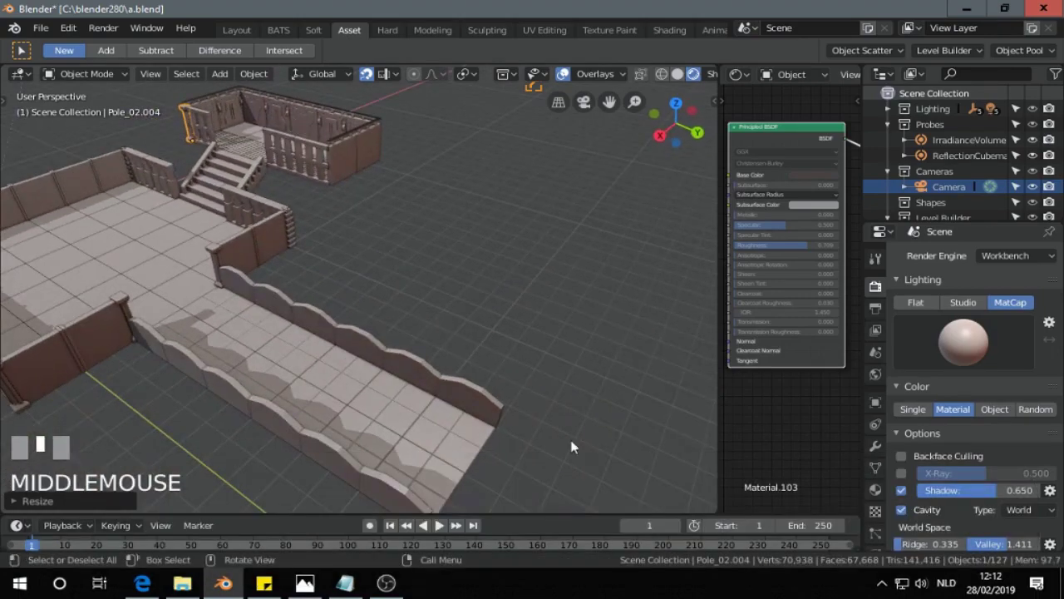
pyautogui.scroll(-3, 493, 351)
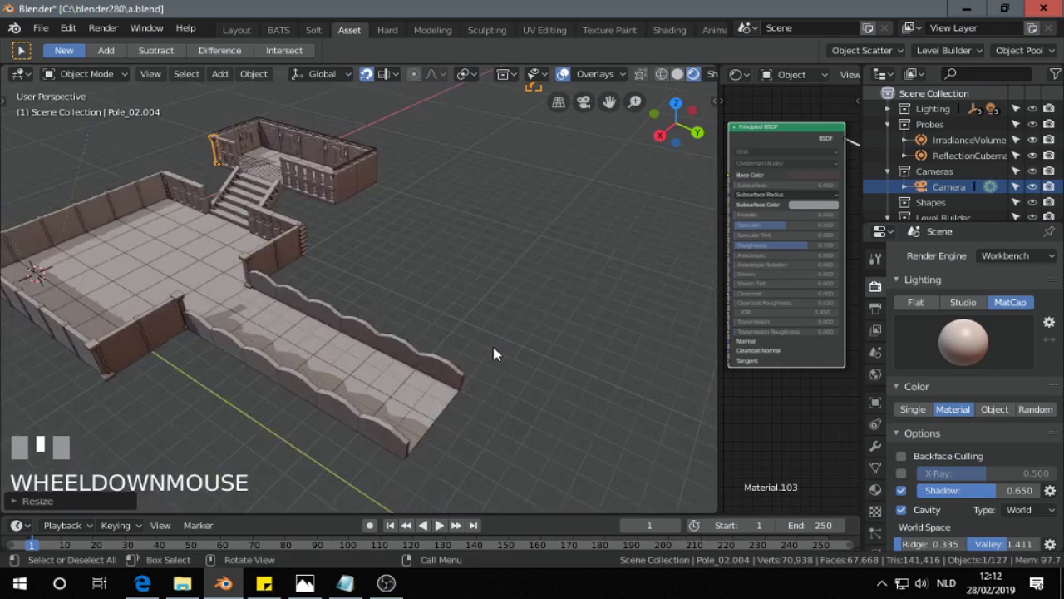
pyautogui.moveTo(494, 351); pyautogui.dragTo(449, 330, button='middle')
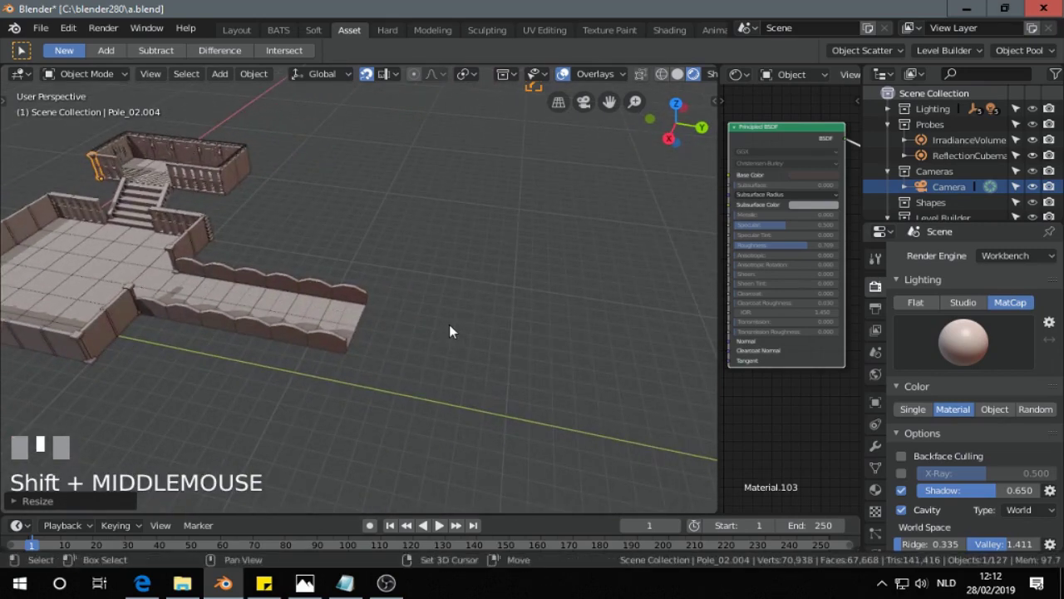
# - Place Stairs_03 from the Steps assets at the far end of the walkway
pyautogui.hotkey('shift', 'Return')
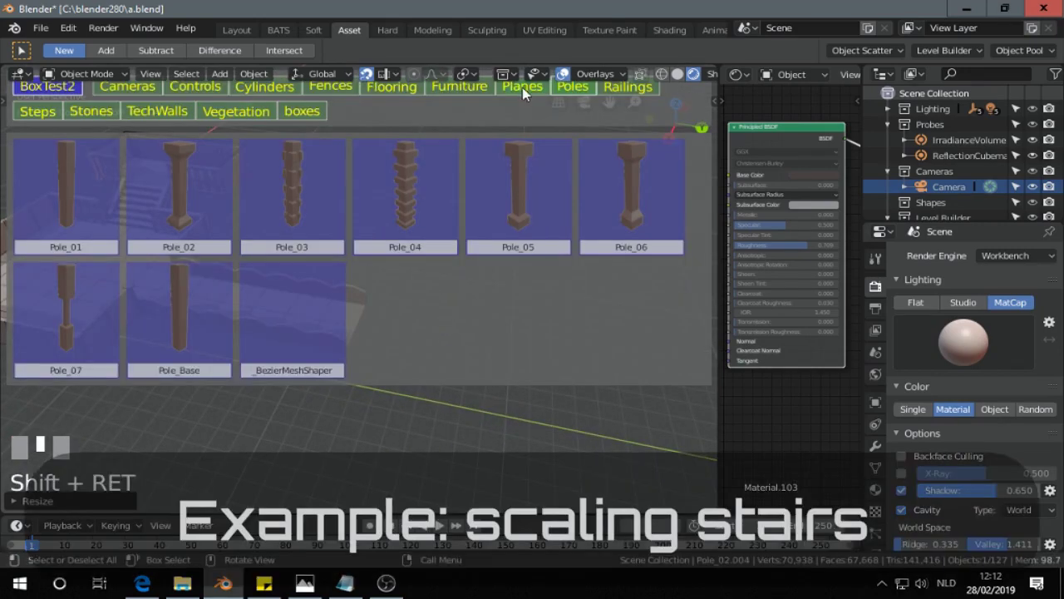
pyautogui.click(32, 112)
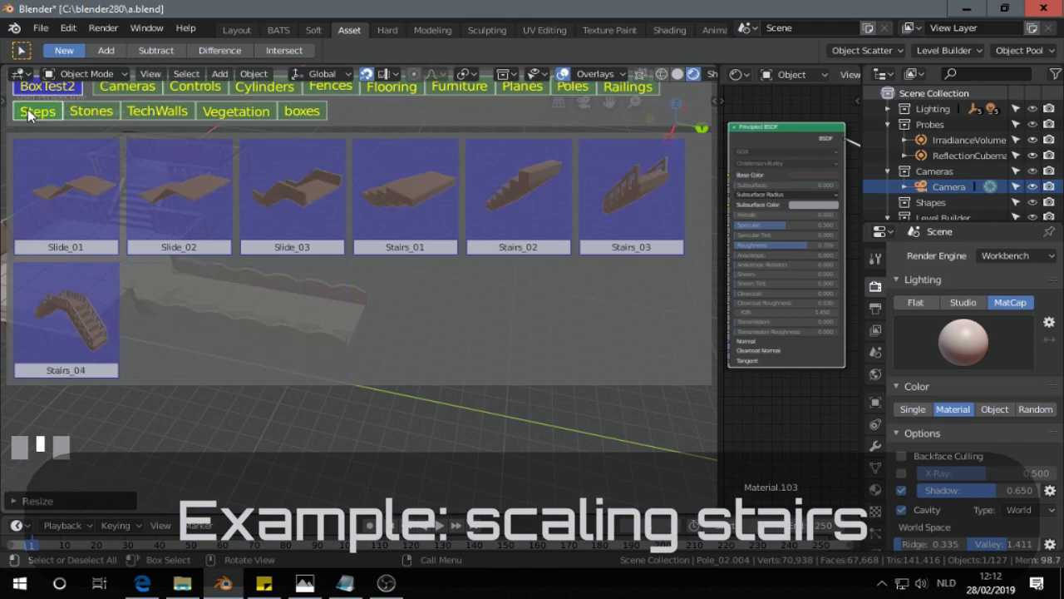
pyautogui.click(625, 212)
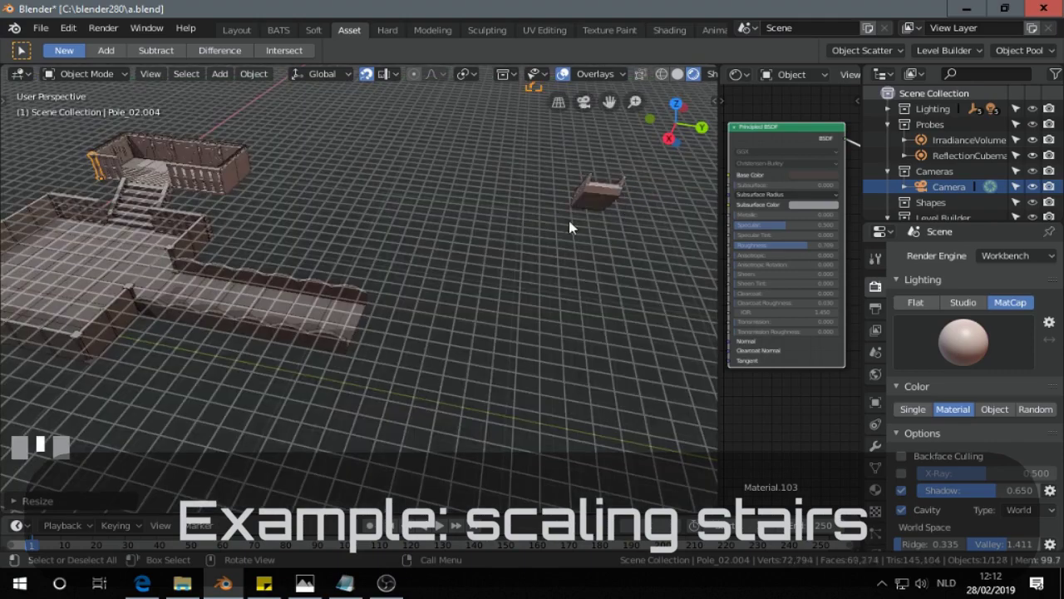
pyautogui.click(380, 335)
pyautogui.moveTo(380, 335); pyautogui.dragTo(405, 225, button='middle')
# - Scale the new stairs along X to match the walkway's width
pyautogui.click(490, 279)
pyautogui.press('s')
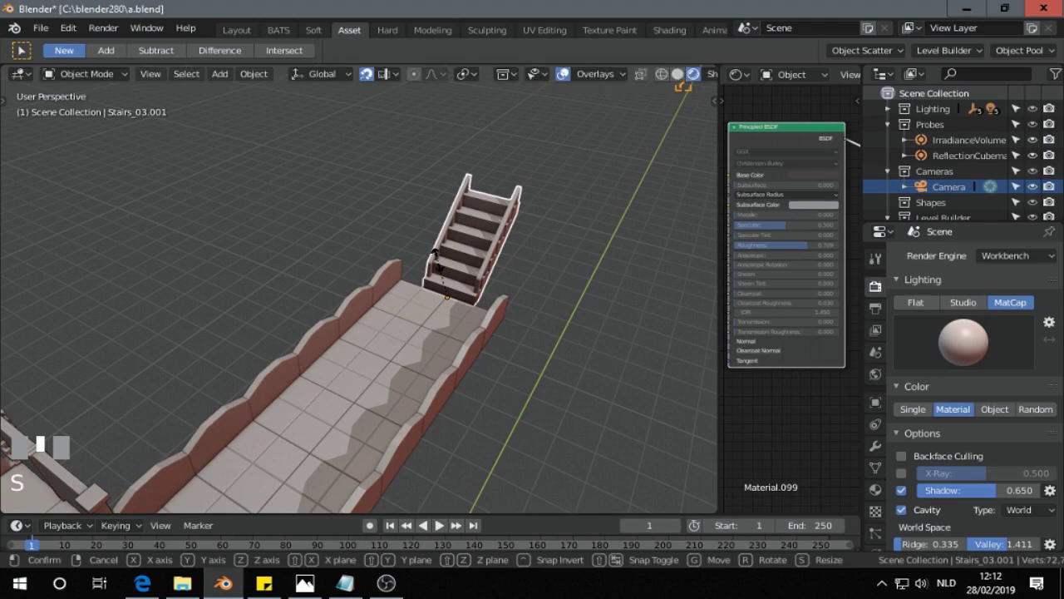
pyautogui.press('Escape')
pyautogui.press('KP_Decimal')
pyautogui.scroll(-2, 466, 263)
pyautogui.moveTo(475, 268)
pyautogui.mouseDown(button='middle')
pyautogui.moveTo(544, 286)
pyautogui.moveTo(511, 230)
pyautogui.moveTo(470, 239)
pyautogui.moveTo(456, 278)
pyautogui.mouseUp(button='middle')
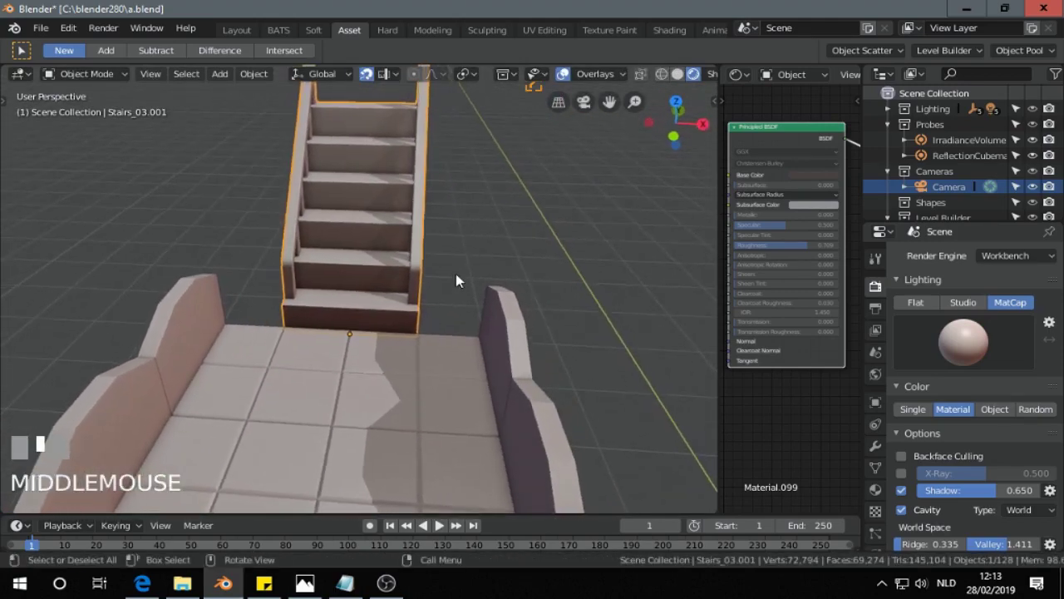
pyautogui.press('s')
pyautogui.press('x')
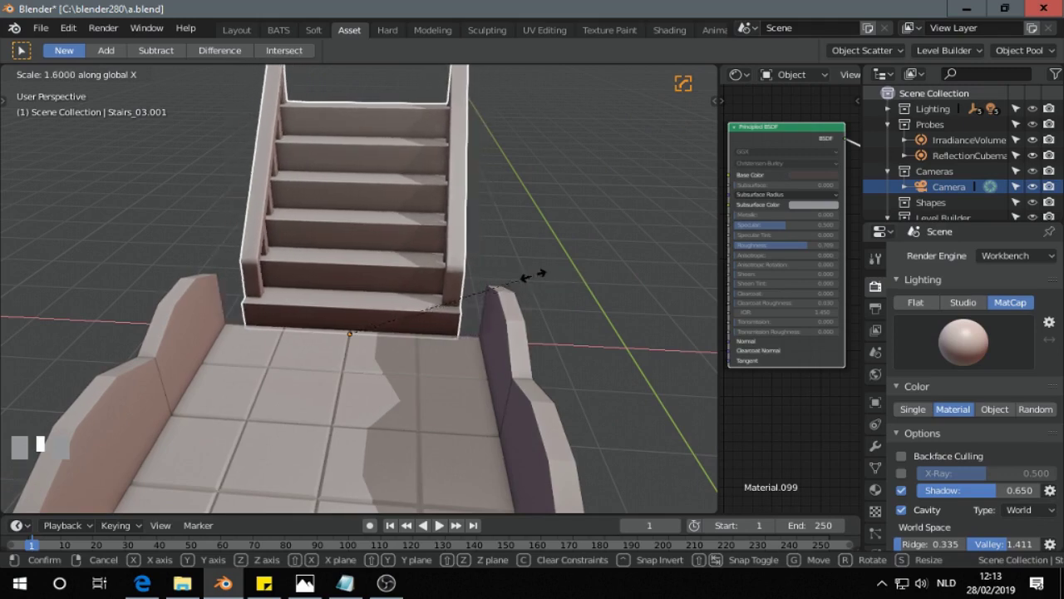
pyautogui.click(578, 275)
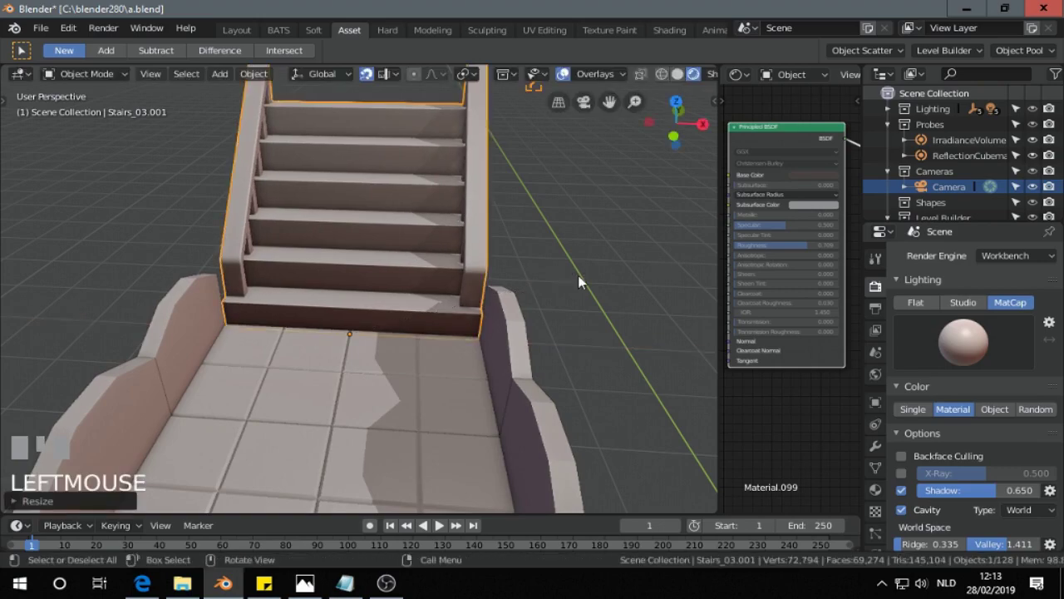
# - Lower the walkway stairs by scaling them to 0.7 along Z
pyautogui.moveTo(577, 276); pyautogui.dragTo(381, 268, button='middle')
pyautogui.click(423, 281)
pyautogui.scroll(2, 381, 268)
pyautogui.scroll(2, 383, 274)
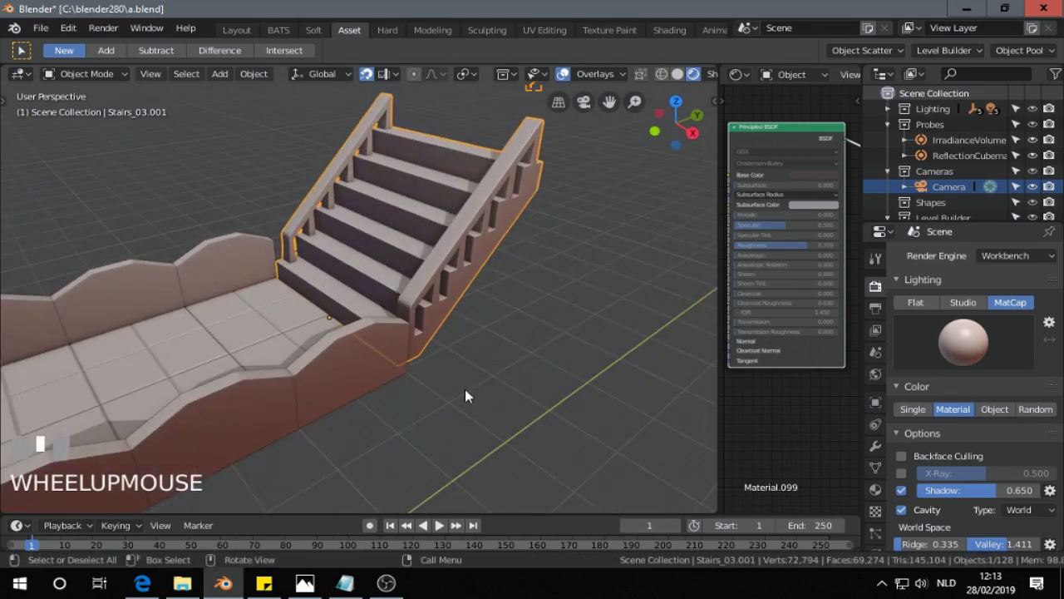
pyautogui.moveTo(466, 397); pyautogui.dragTo(423, 383, button='middle')
pyautogui.press('s')
pyautogui.press('z')
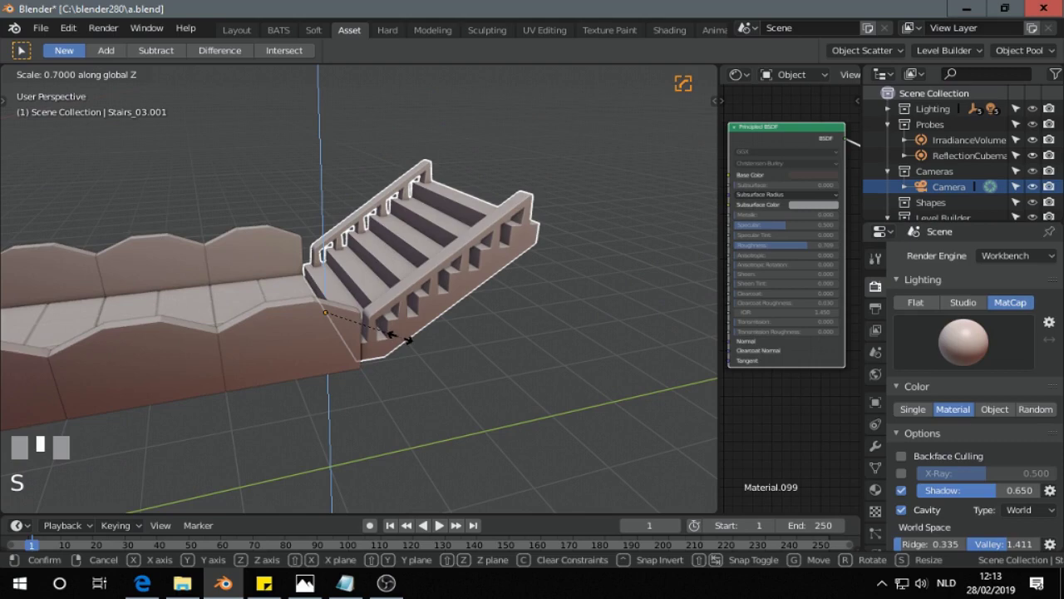
pyautogui.click(399, 337)
# - Thicken one half-wall piece midway along the walkway by scaling it to about 7 along X
pyautogui.moveTo(399, 340); pyautogui.dragTo(461, 314, button='middle')
pyautogui.scroll(3, 443, 308)
pyautogui.scroll(2, 443, 310)
pyautogui.click(395, 273)
pyautogui.press('s')
pyautogui.press('y')
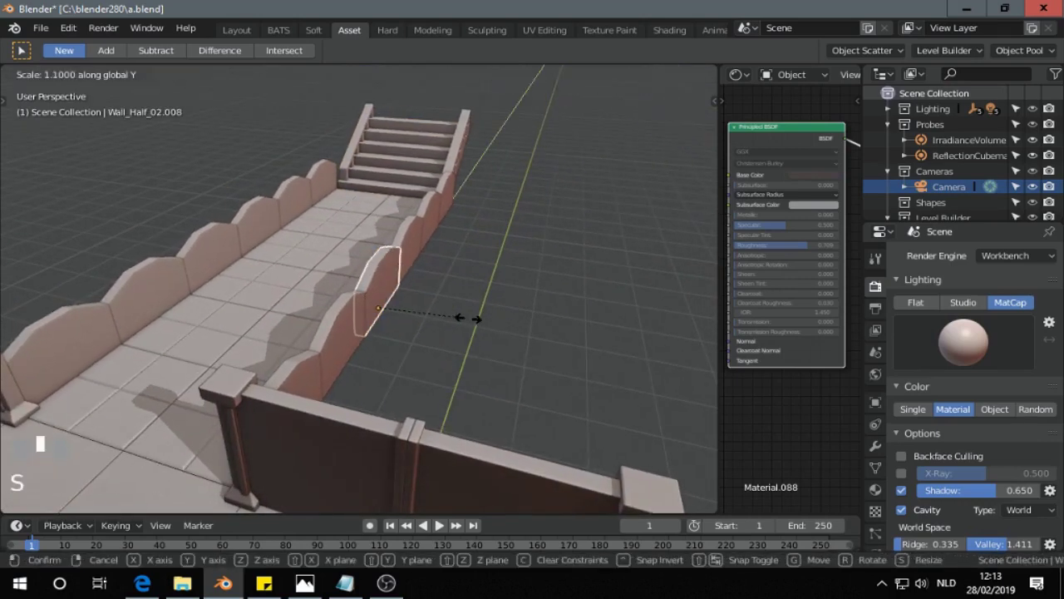
pyautogui.press('x')
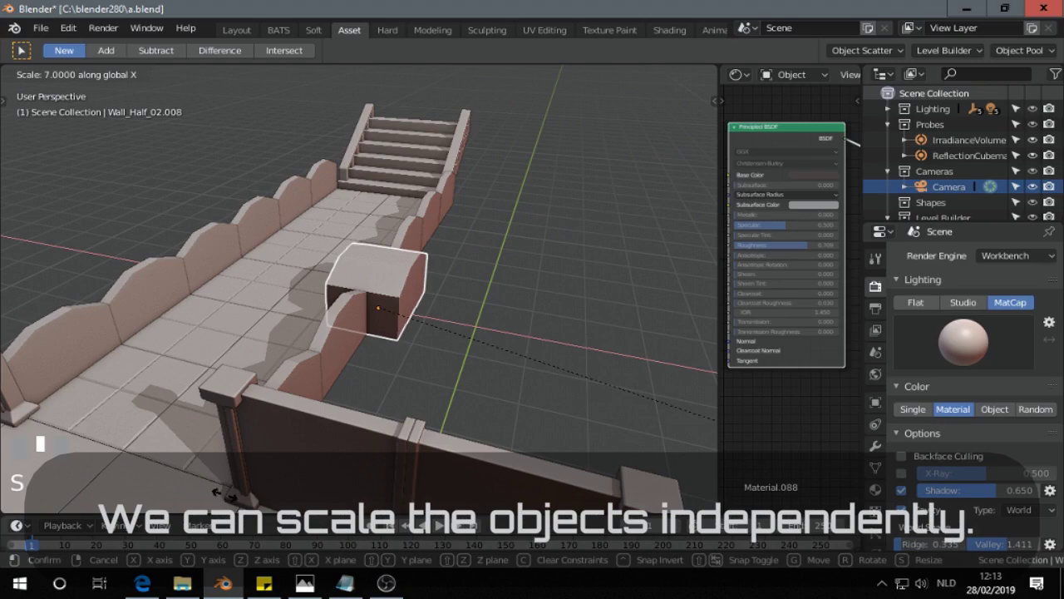
pyautogui.click(249, 450)
pyautogui.moveTo(249, 450); pyautogui.dragTo(342, 374, button='middle')
pyautogui.scroll(2, 332, 372)
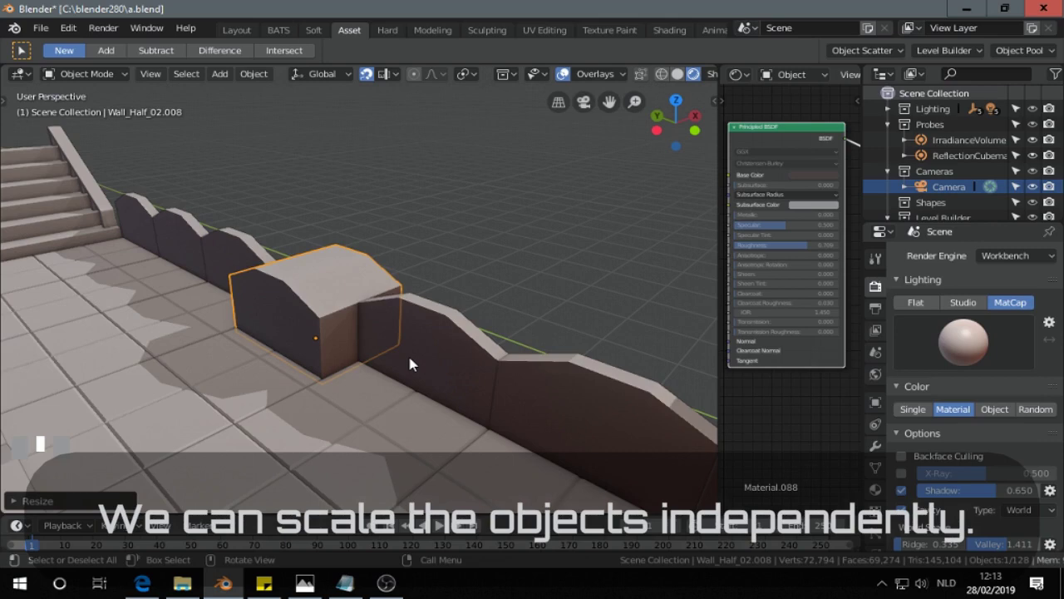
# - Move the thickened half-wall piece about 0.64 m along X, flush with the neighbouring walls on the walkway side
pyautogui.press('g')
pyautogui.press('x')
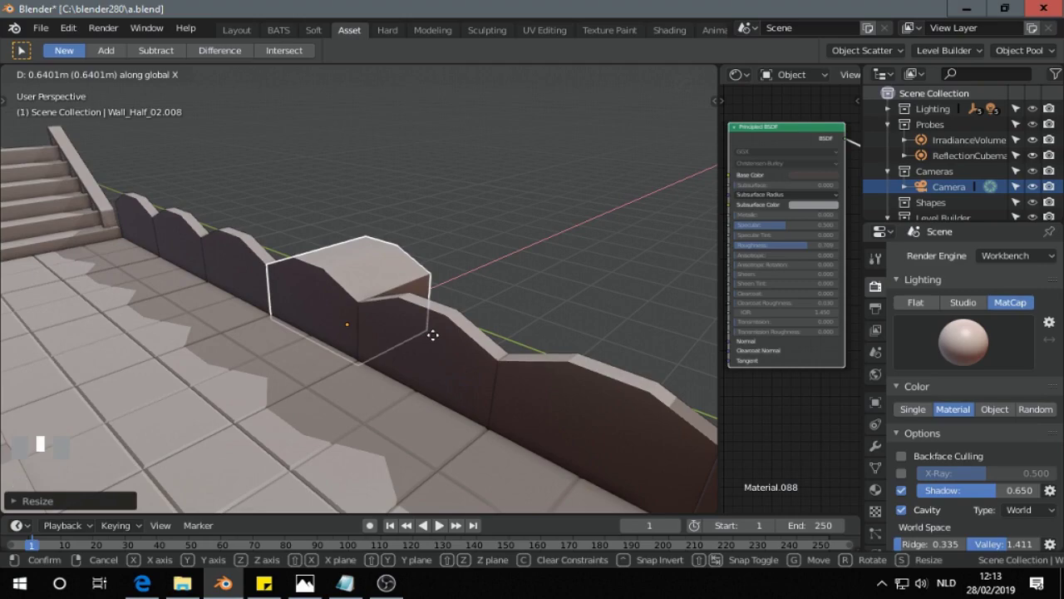
pyautogui.keyDown('ctrl'); pyautogui.click(433, 334); pyautogui.keyUp('ctrl')
pyautogui.moveTo(435, 340)
pyautogui.mouseDown(button='middle')
pyautogui.moveTo(257, 380)
pyautogui.moveTo(295, 382)
pyautogui.moveTo(449, 339)
pyautogui.mouseUp(button='middle')
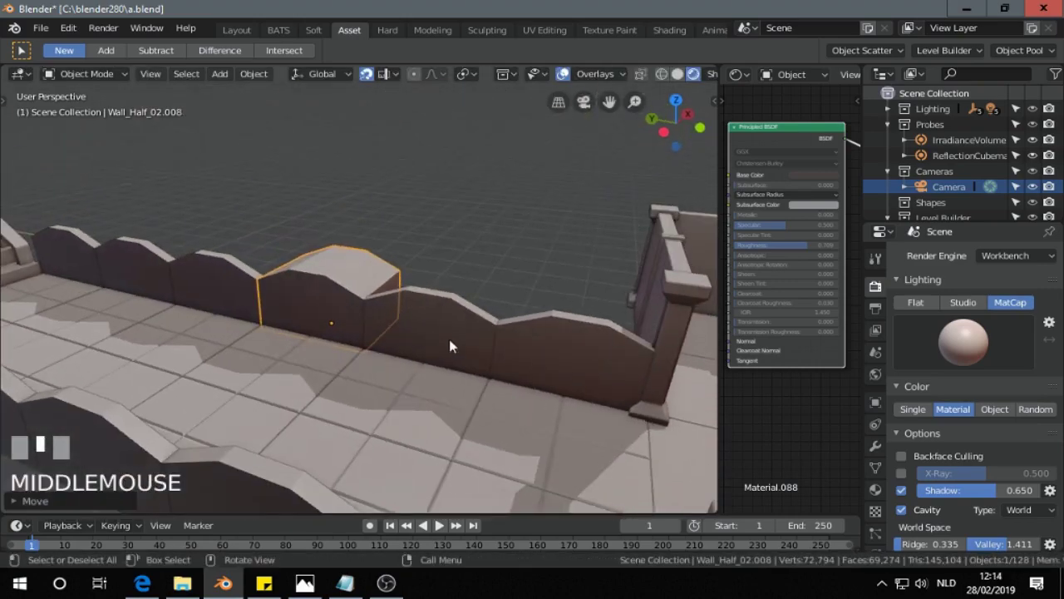
# - Select the half-wall piece beside the opening's pole and try to switch it to Edit Mode
pyautogui.click(589, 346)
pyautogui.moveTo(590, 352); pyautogui.dragTo(462, 344, button='middle')
pyautogui.press('Tab')
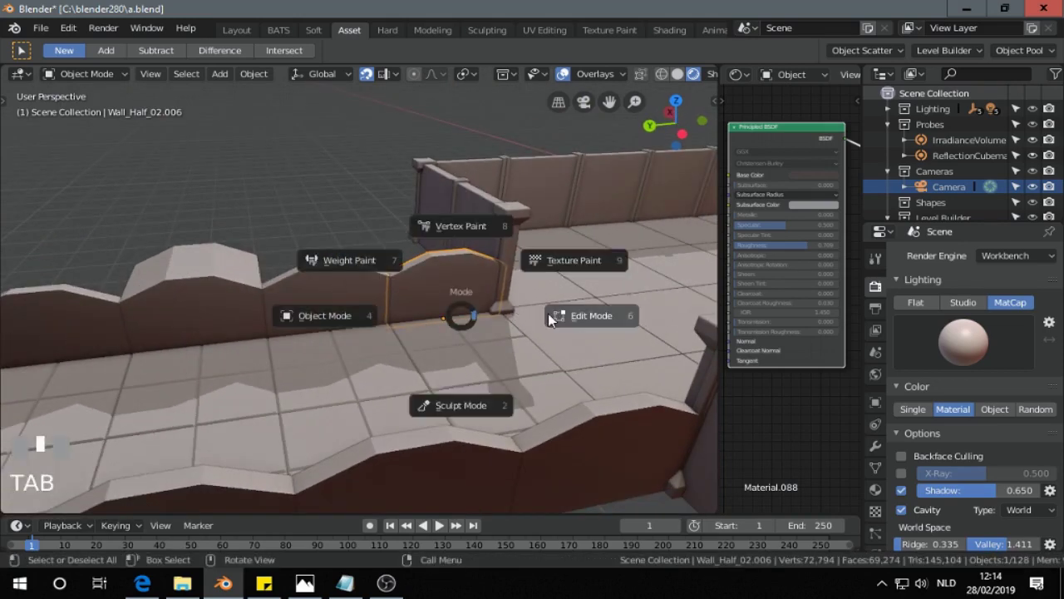
pyautogui.click(587, 314)
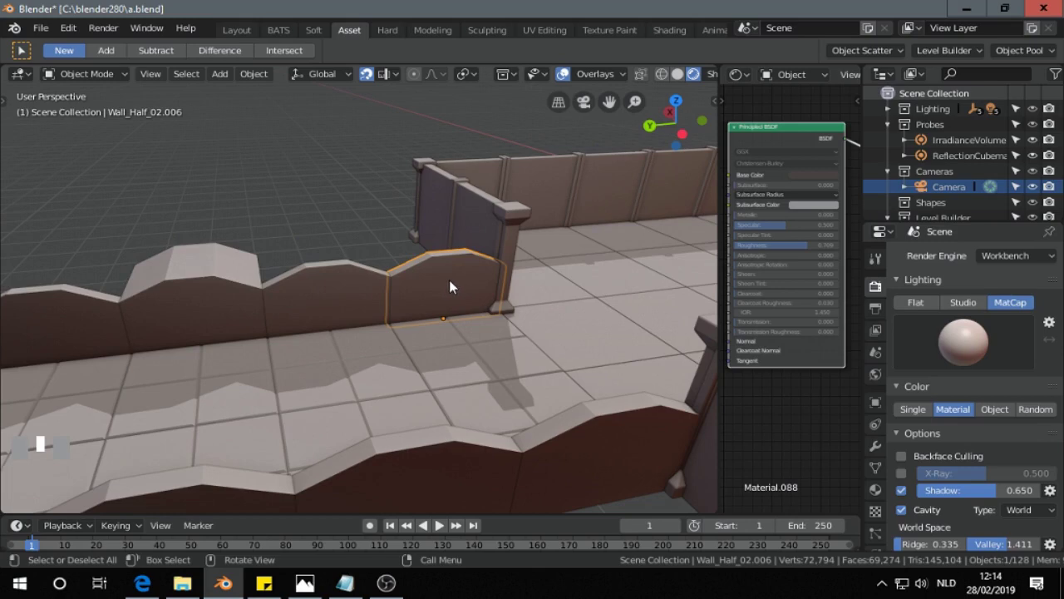
# - Make all linked library objects and data local with the Make Local option All
pyautogui.click(254, 73)
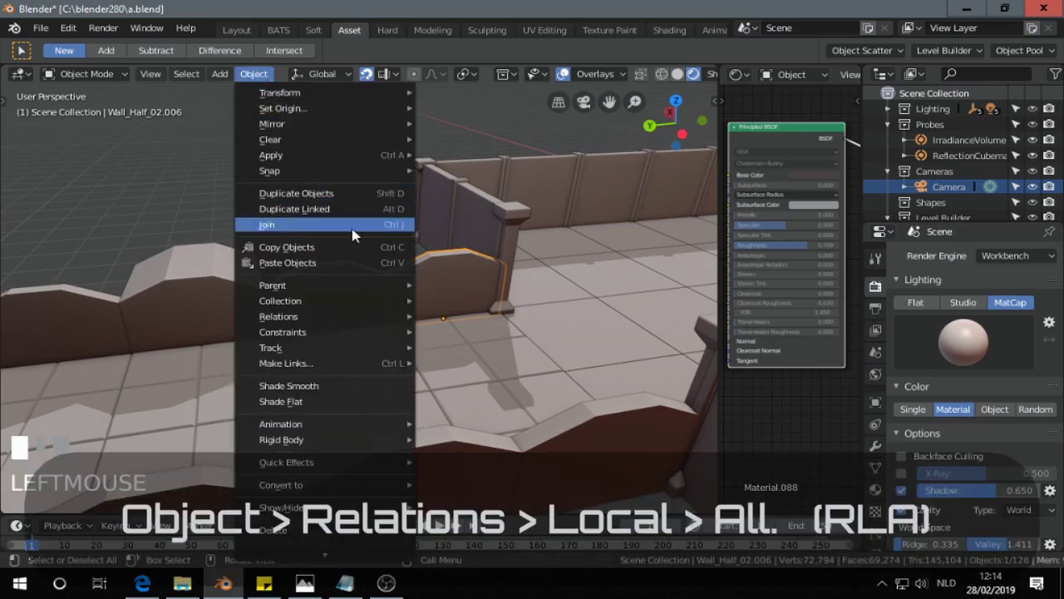
pyautogui.moveTo(307, 300)
pyautogui.moveTo(302, 324)
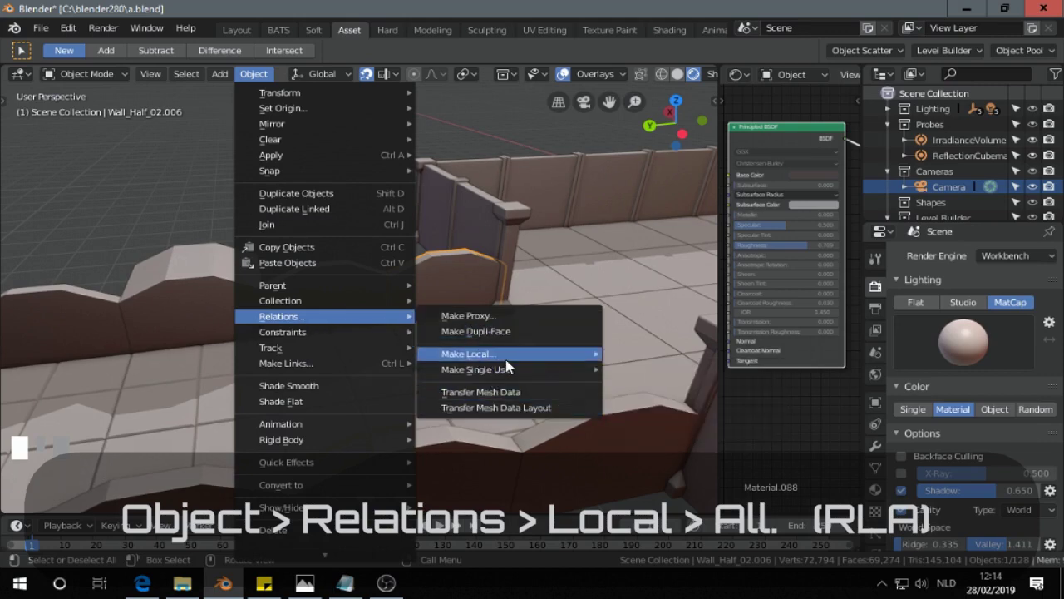
pyautogui.moveTo(483, 361)
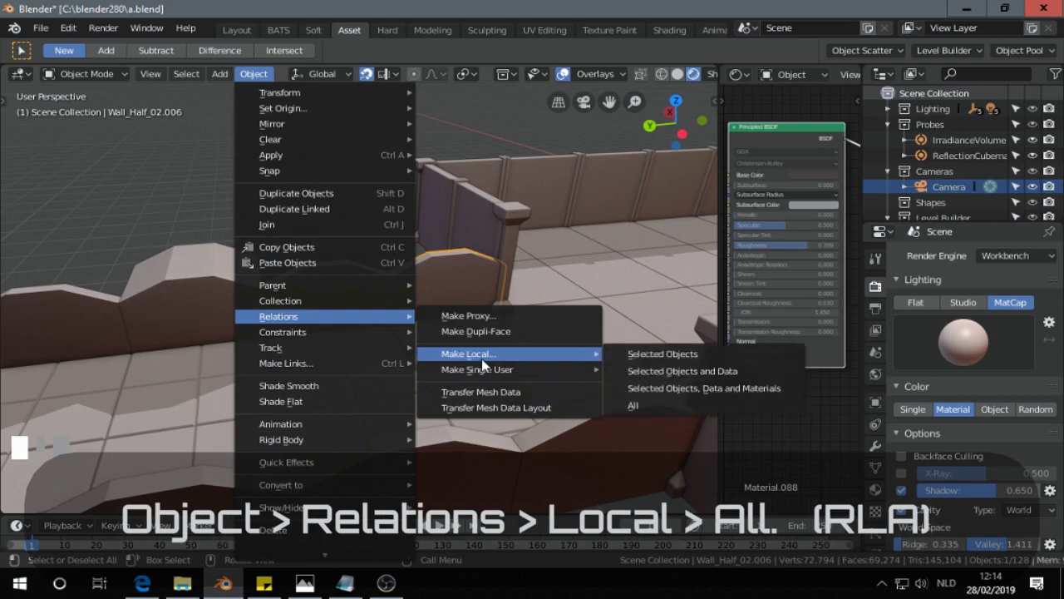
pyautogui.click(645, 406)
pyautogui.click(255, 75)
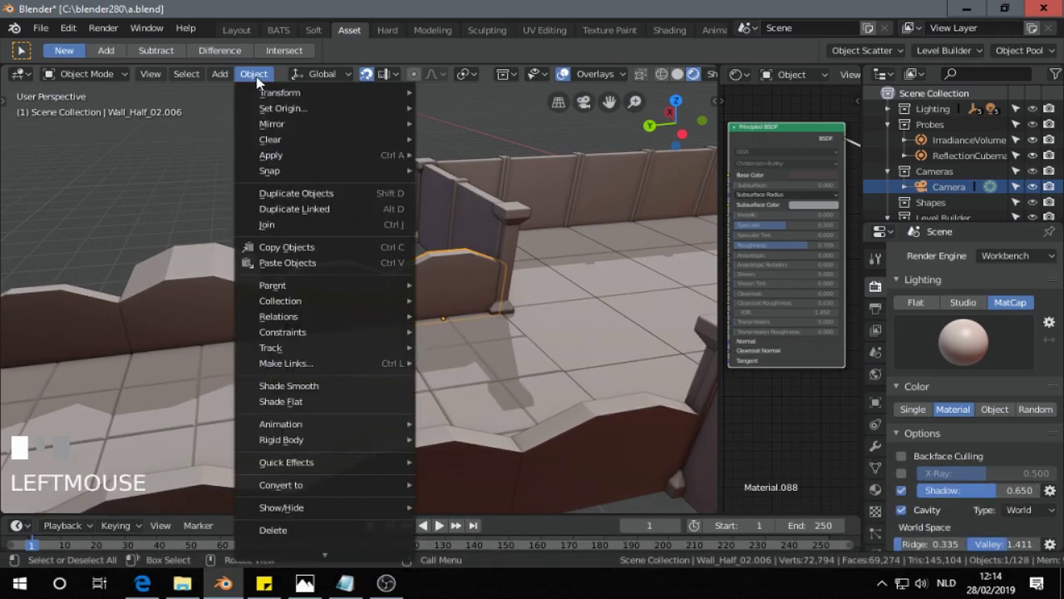
pyautogui.press('r')
pyautogui.press('l')
pyautogui.press('a')
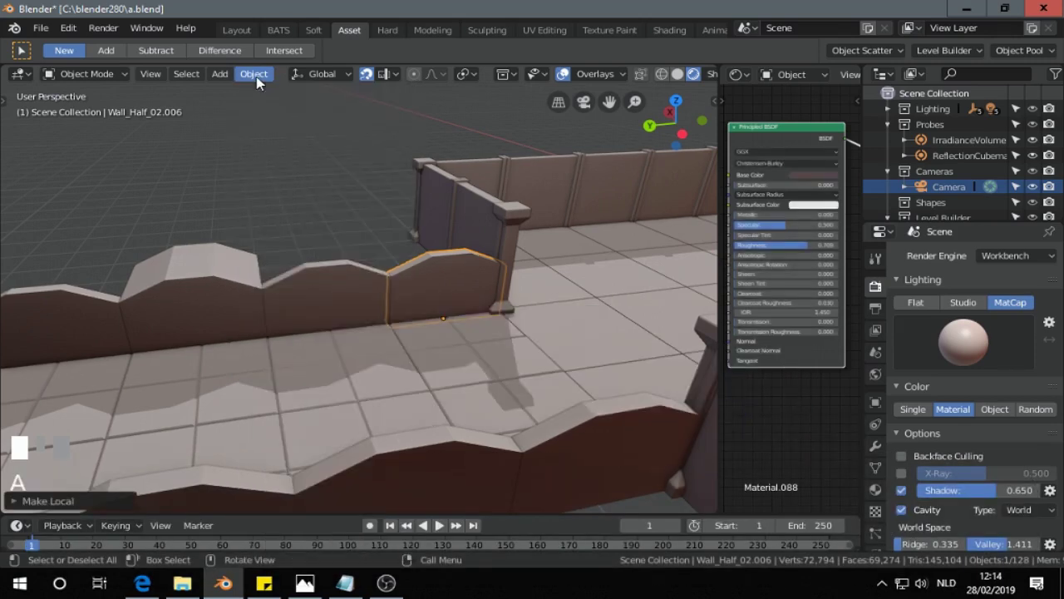
# - Enter Edit Mode on the half-wall piece beside the pole and add two centred vertical loop cuts through its middle section
pyautogui.click(14, 502)
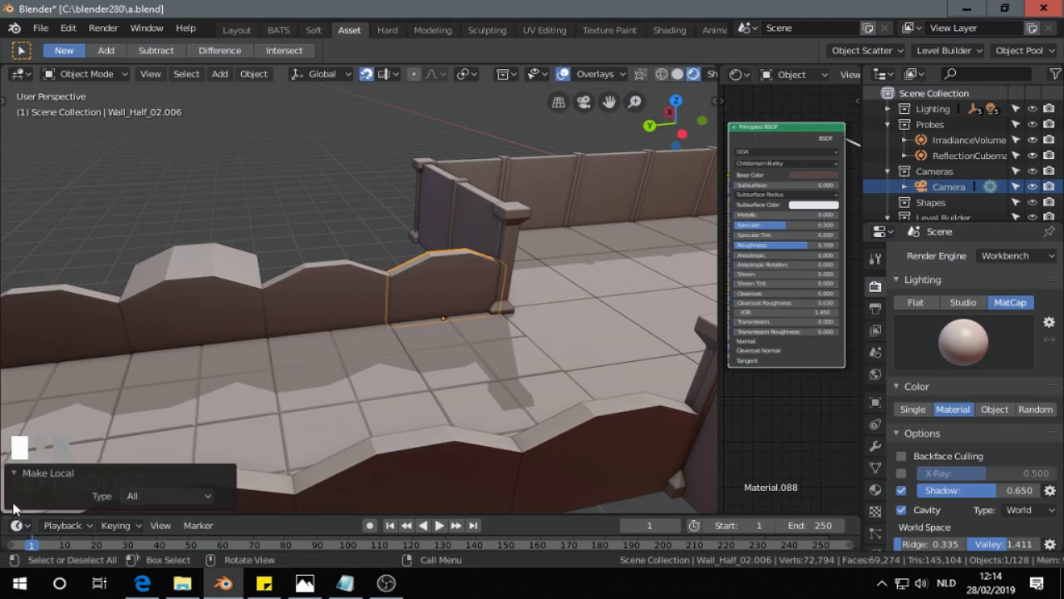
pyautogui.moveTo(452, 277); pyautogui.dragTo(430, 285, button='middle')
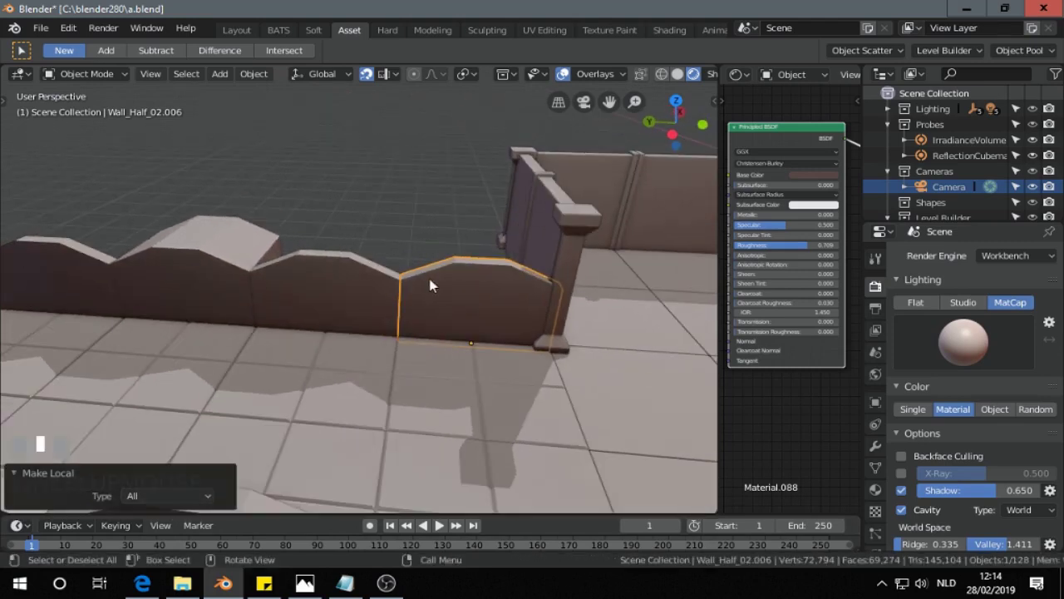
pyautogui.press('Tab')
pyautogui.moveTo(525, 290); pyautogui.dragTo(530, 285, button='middle')
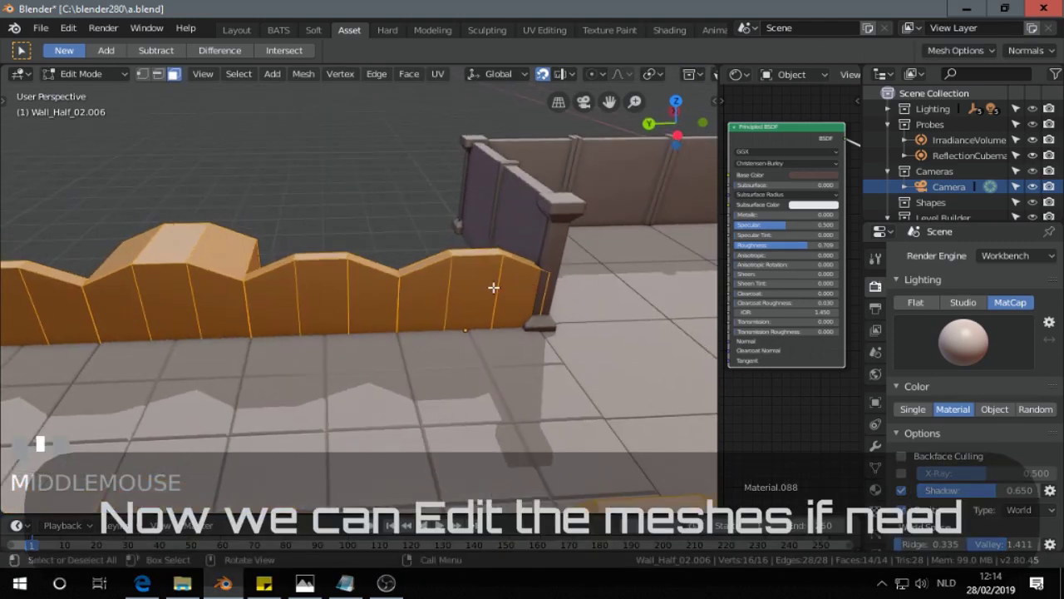
pyautogui.hotkey('ctrl', 'r')
pyautogui.scroll(1, 482, 274)
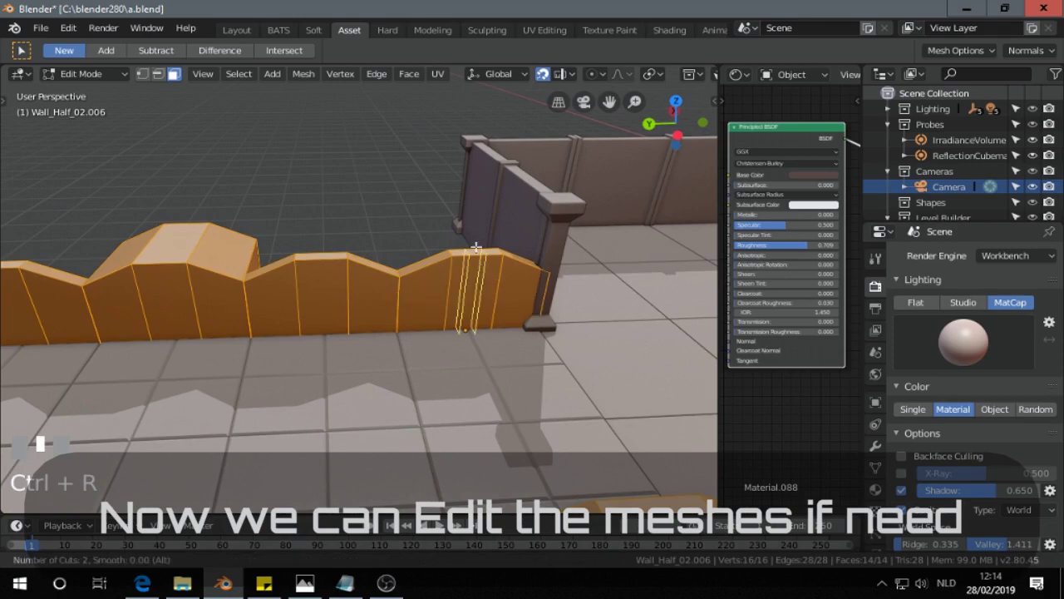
pyautogui.click(476, 248)
pyautogui.click(477, 248)
# - Select the narrow top face between the two new loop cuts using face selection
pyautogui.moveTo(478, 248); pyautogui.dragTo(444, 261, button='middle')
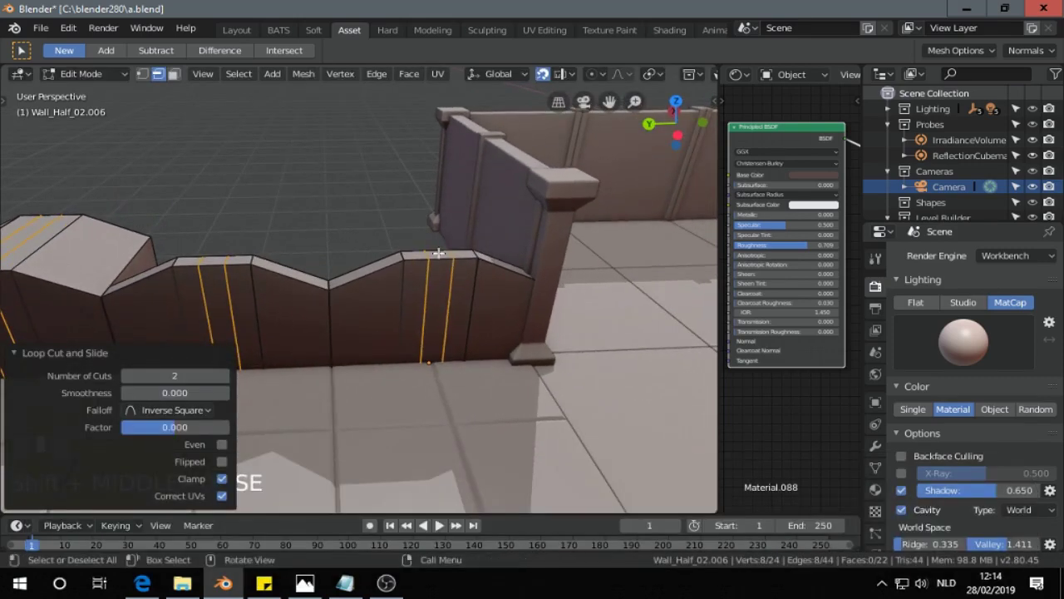
pyautogui.press('3')
pyautogui.click(438, 252)
pyautogui.press('g')
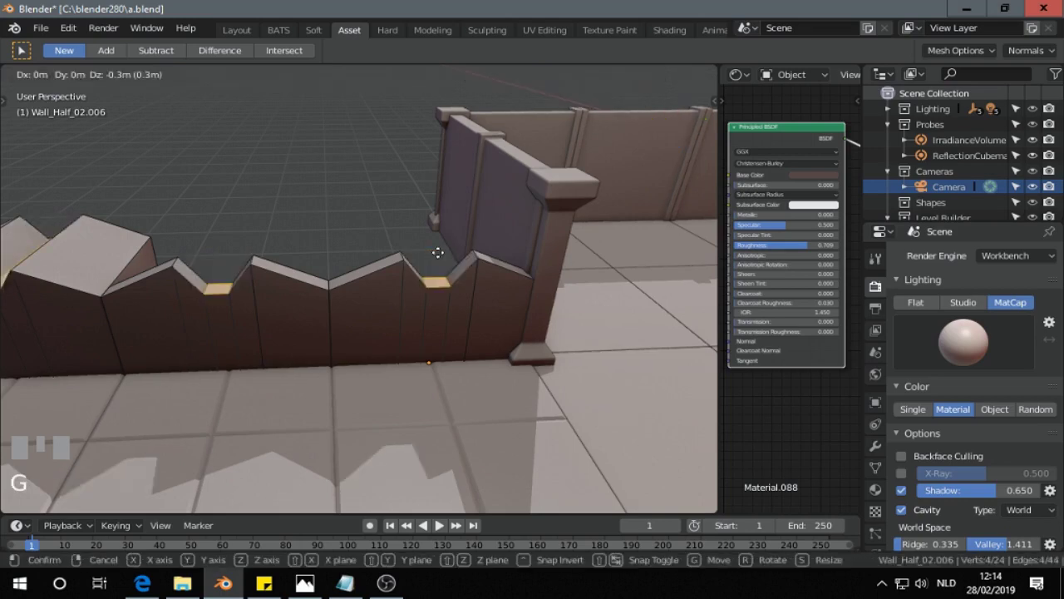
pyautogui.press('z')
pyautogui.rightClick(437, 215)
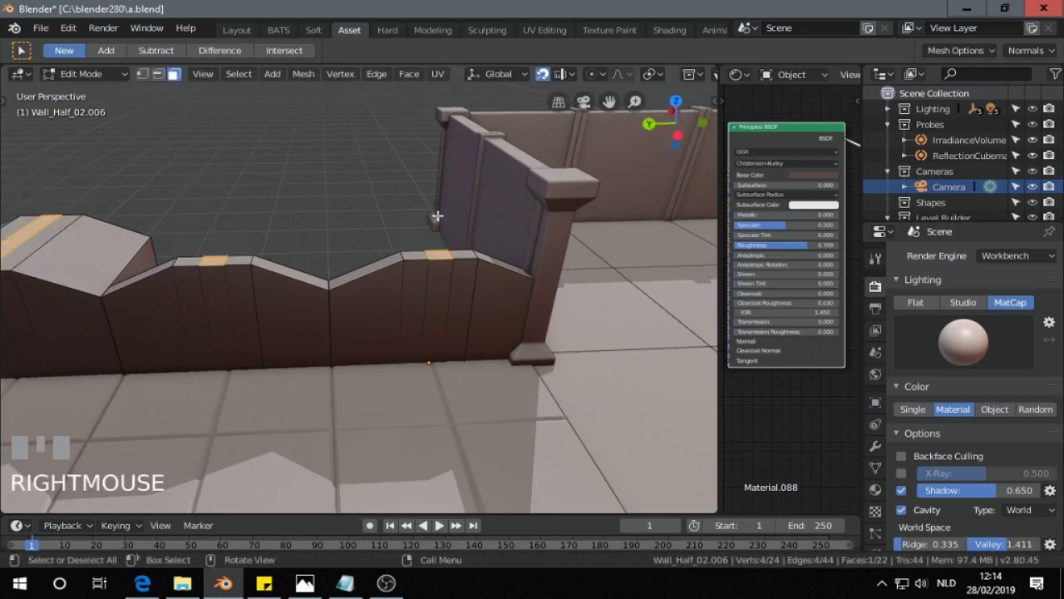
# - Turn off snapping and extrude the selected top face about 0.2 m upward
pyautogui.hotkey('shift', 'Tab')
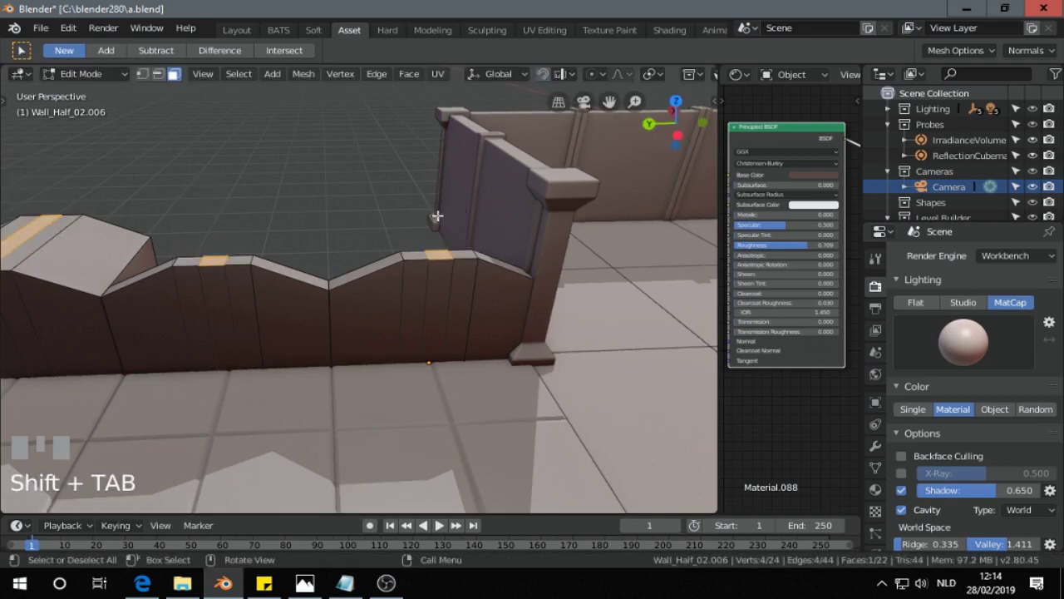
pyautogui.press('e')
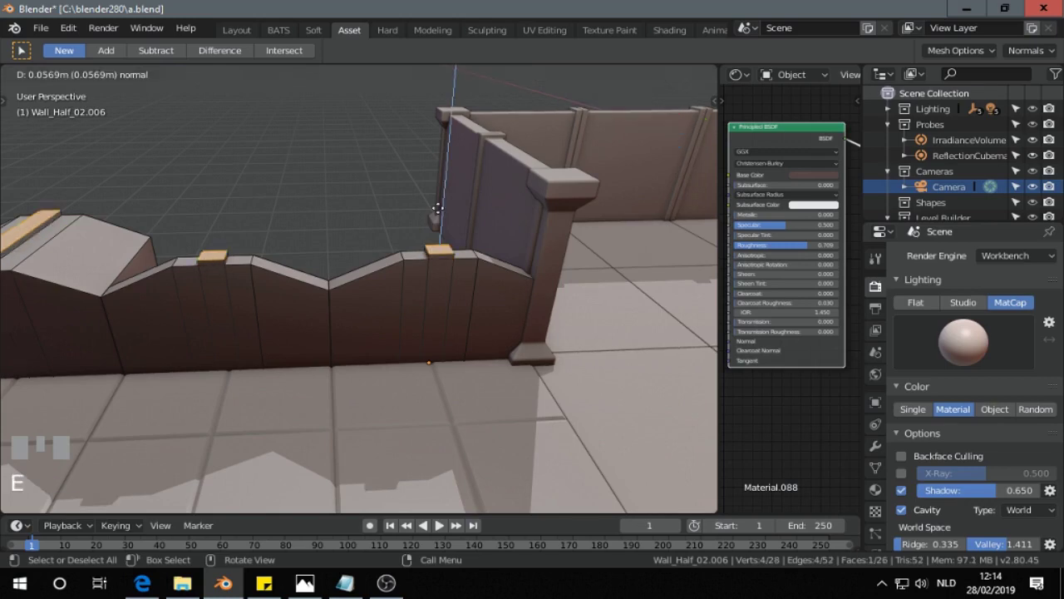
pyautogui.click(437, 200)
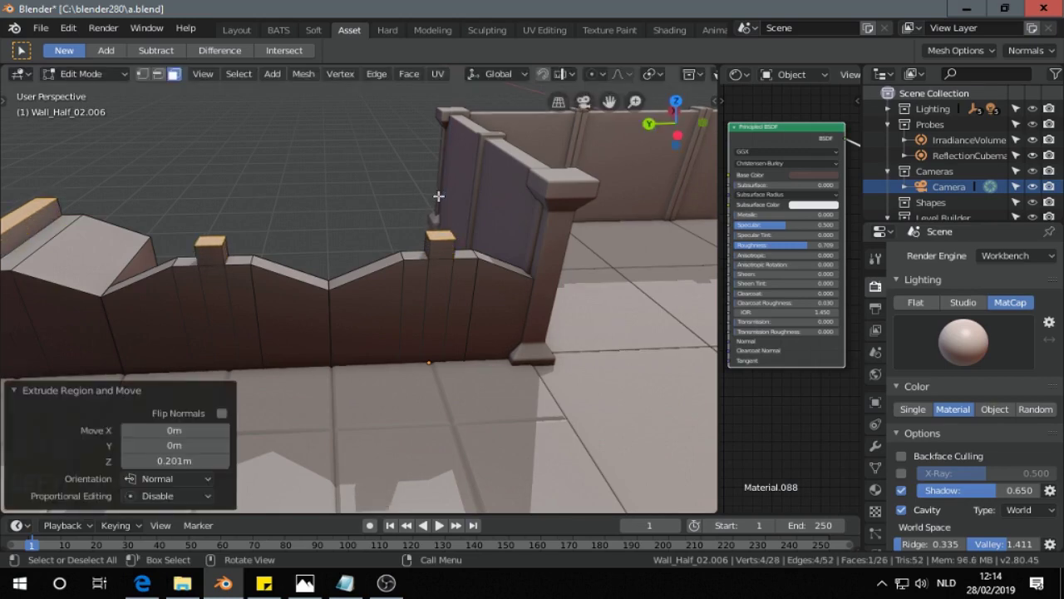
# - Bevel the edges of the extruded block's top face and return to Object Mode
pyautogui.hotkey('ctrl', 'b')
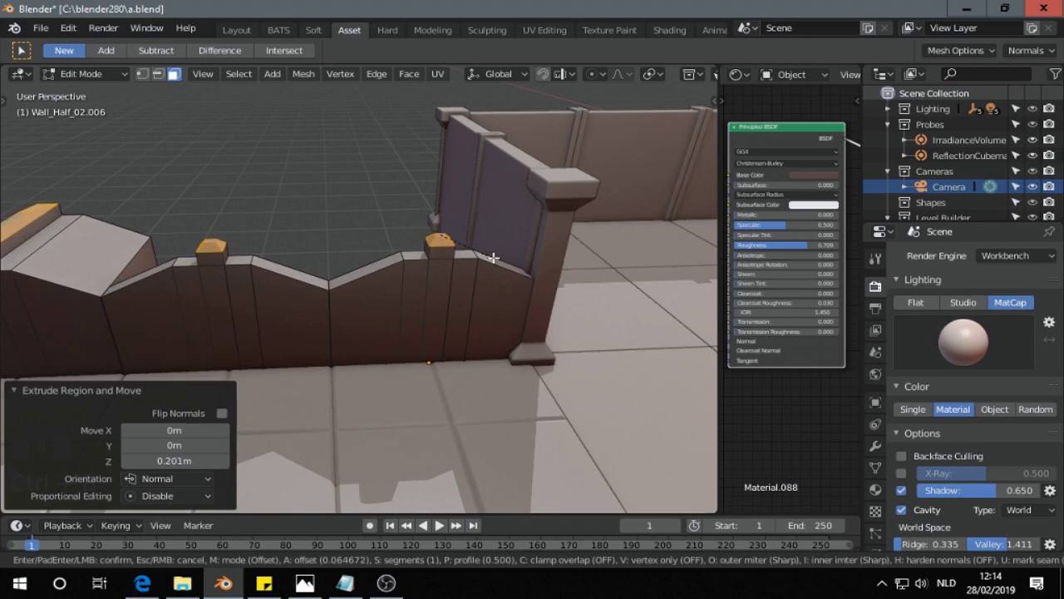
pyautogui.click(403, 275)
pyautogui.press('Tab')
pyautogui.moveTo(398, 277); pyautogui.dragTo(299, 318, button='middle')
pyautogui.scroll(-2, 293, 255)
# - Return to Edit Mode and inset the three adjacent walkway-side faces below the block together by about 0.12 m
pyautogui.press('Tab')
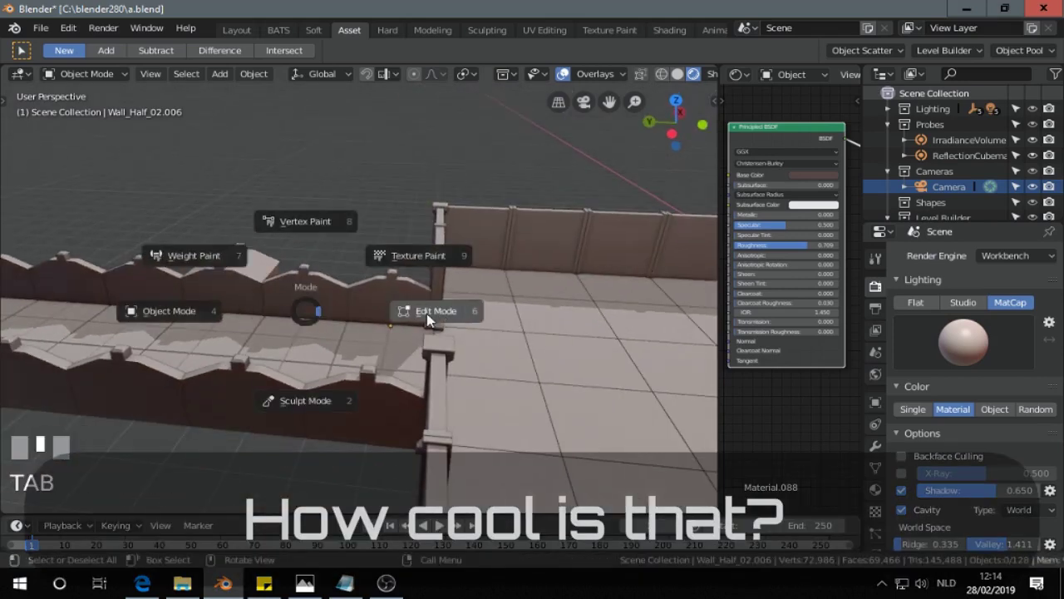
pyautogui.scroll(2, 404, 305)
pyautogui.moveTo(404, 307); pyautogui.dragTo(415, 307, button='middle')
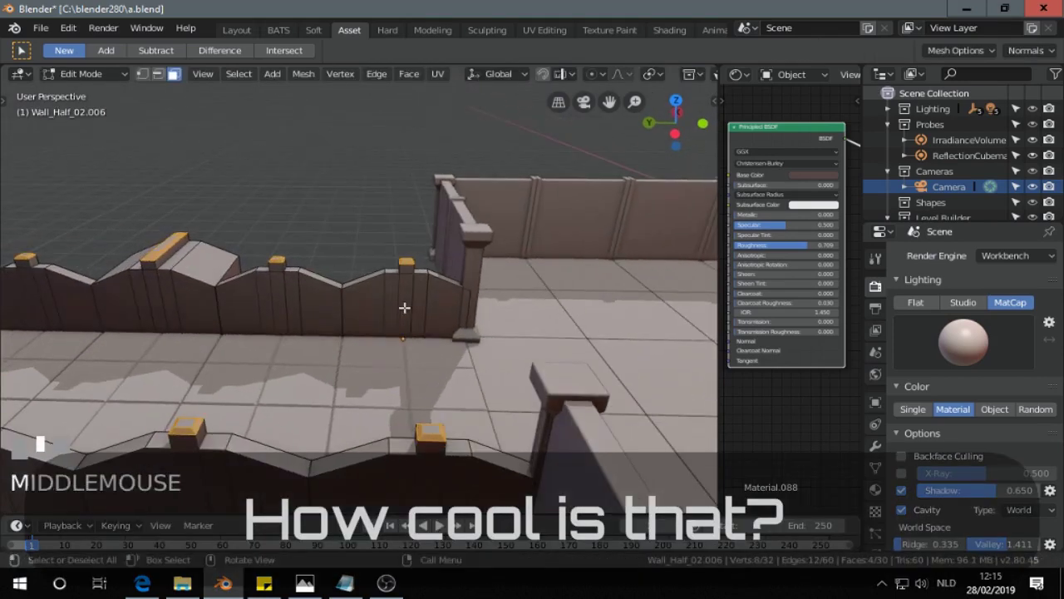
pyautogui.press('3')
pyautogui.click(396, 300)
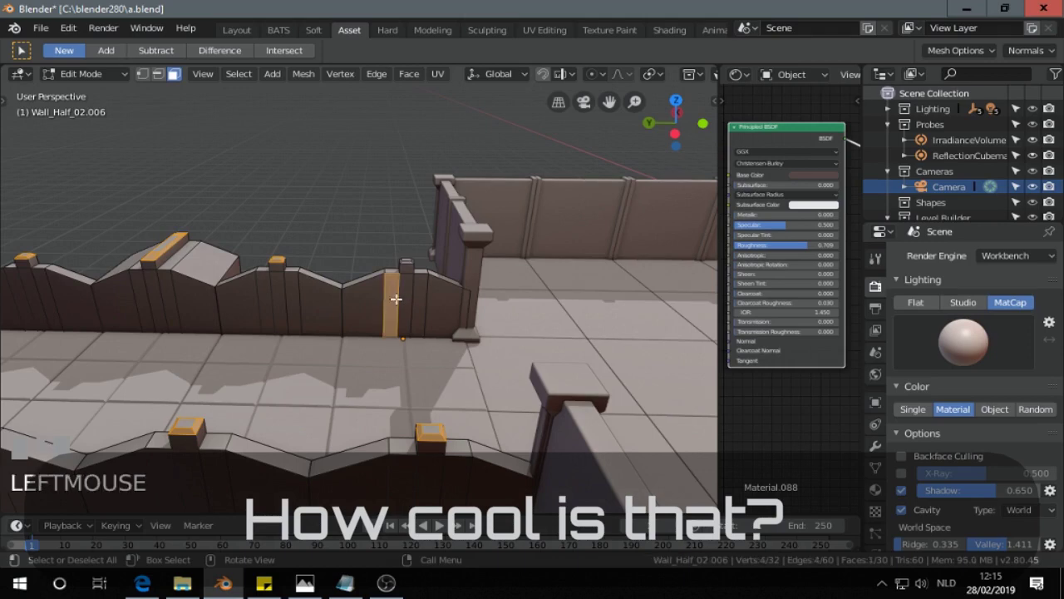
pyautogui.keyDown('shift'); pyautogui.click(403, 298); pyautogui.keyUp('shift')
pyautogui.keyDown('shift'); pyautogui.click(418, 299); pyautogui.keyUp('shift')
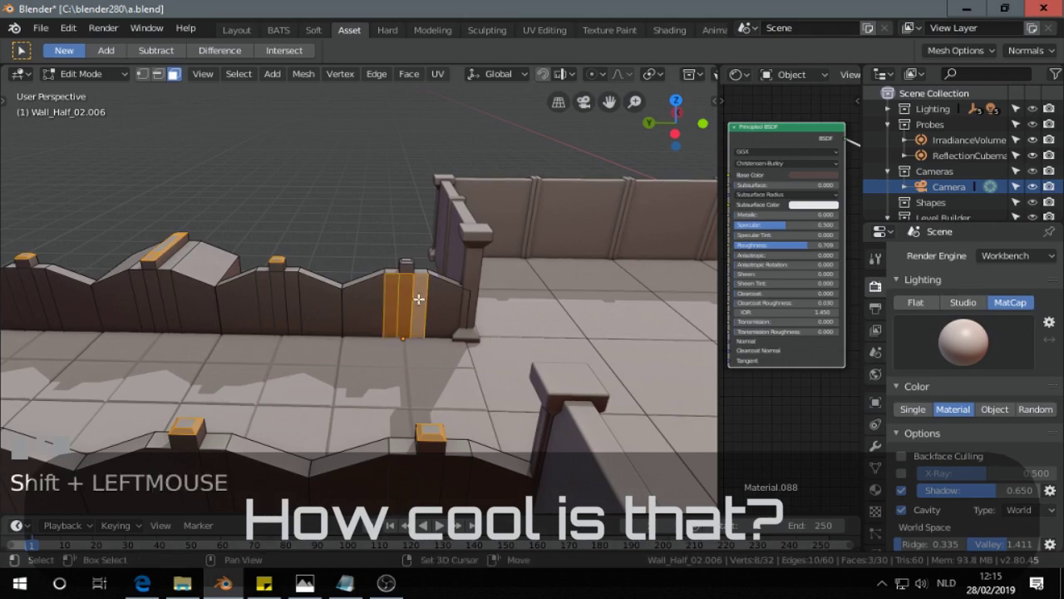
pyautogui.press('i')
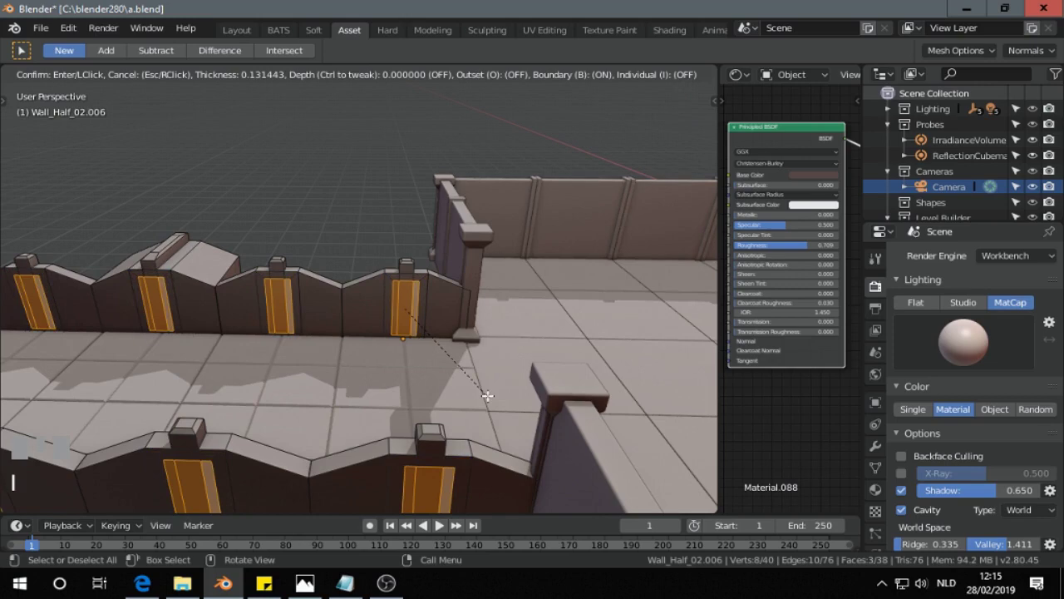
pyautogui.click(488, 396)
# - Extrude the inset faces inward to form a shallow recess in the half wall, and return to Object Mode
pyautogui.moveTo(482, 391); pyautogui.dragTo(515, 369, button='middle')
pyautogui.press('e')
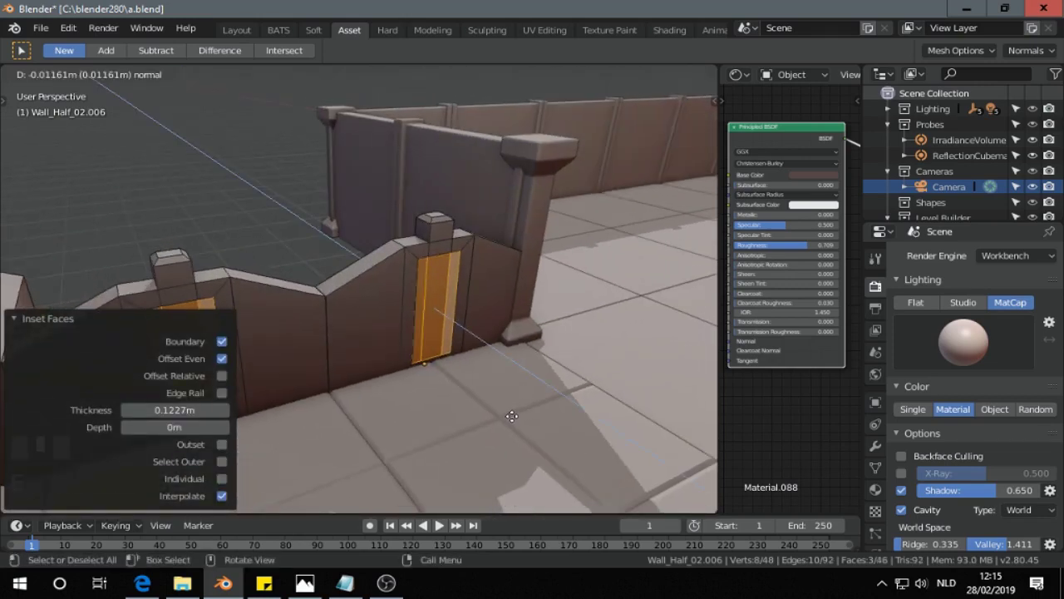
pyautogui.click(488, 414)
pyautogui.press('Tab')
# - Inspect the edited half walls across the whole level from several angles and check the scene's memory usage
pyautogui.moveTo(424, 422); pyautogui.dragTo(129, 379, button='middle')
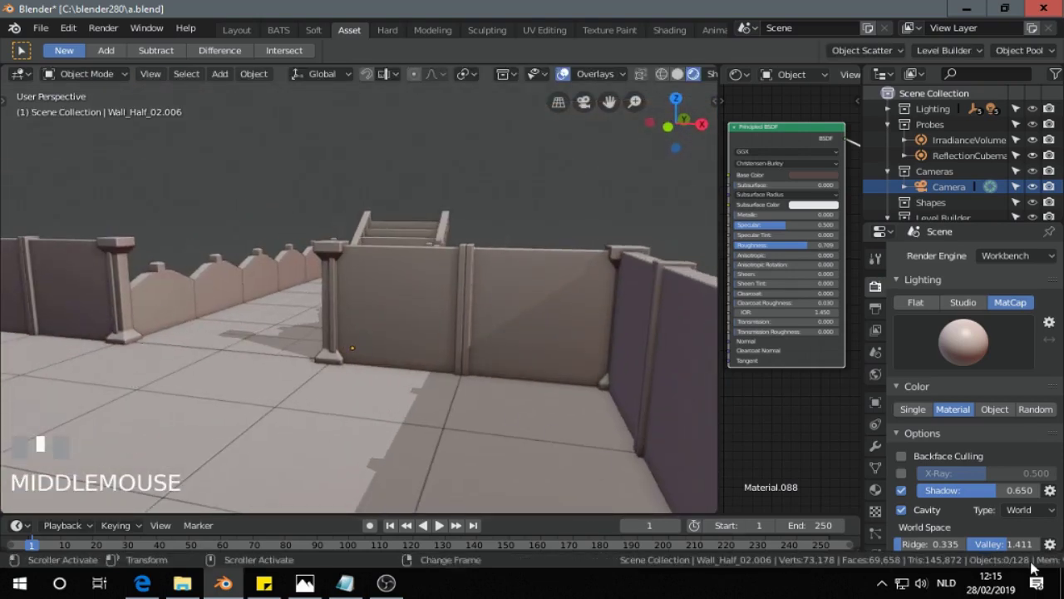
pyautogui.scroll(-2, 914, 561)
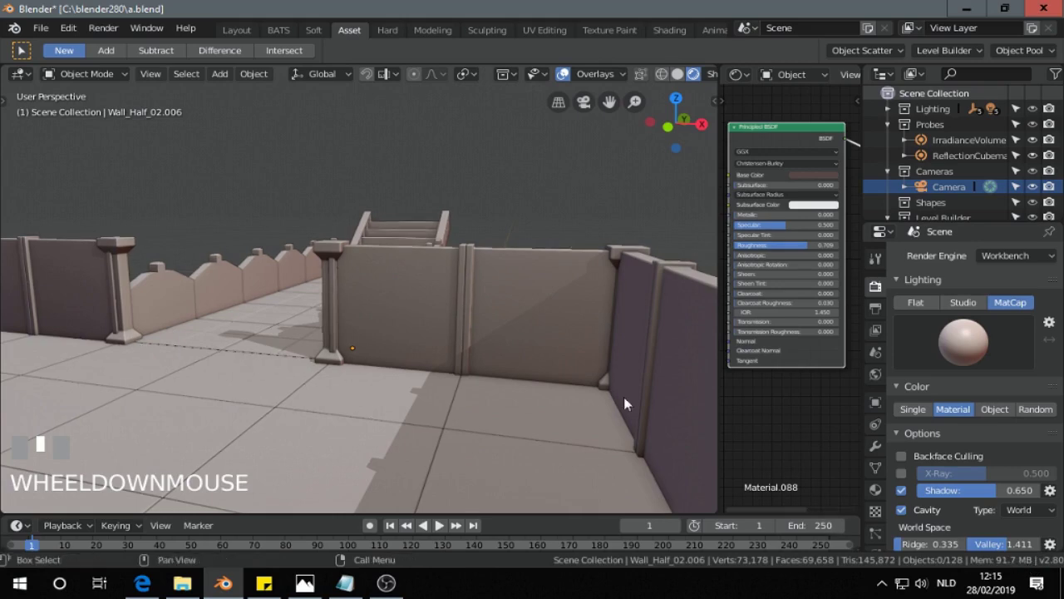
pyautogui.scroll(-3, 304, 253)
pyautogui.moveTo(304, 253); pyautogui.dragTo(254, 290, button='middle')
pyautogui.scroll(3, 256, 293)
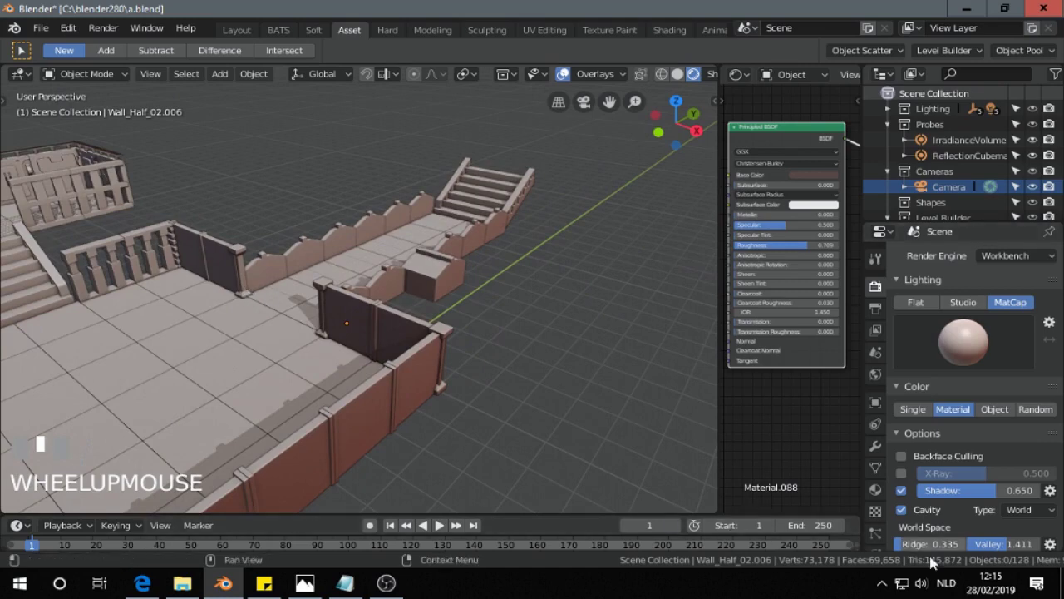
pyautogui.scroll(-3, 1000, 564)
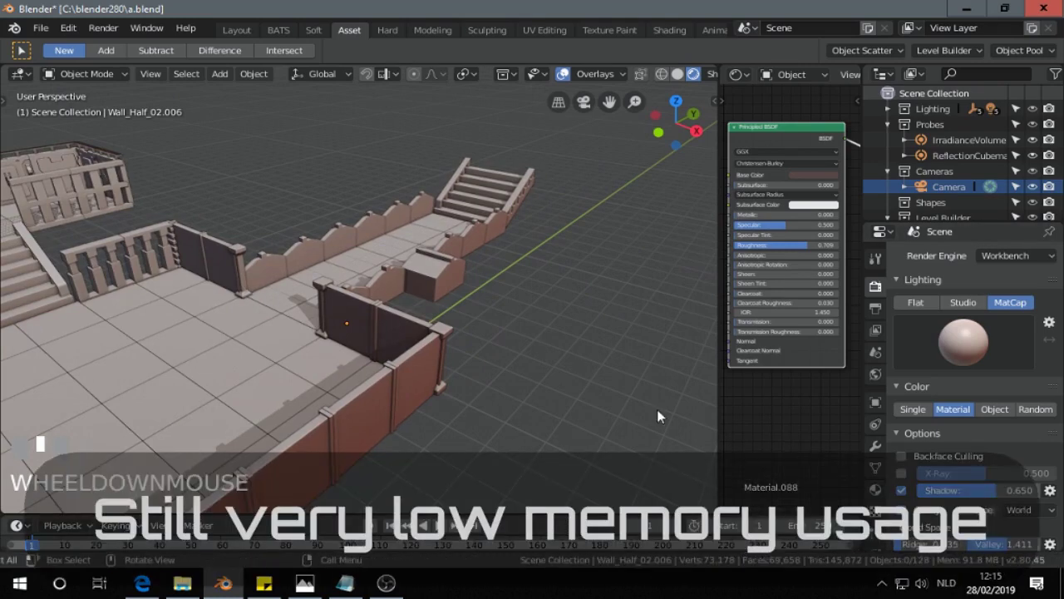
pyautogui.scroll(-2, 536, 337)
pyautogui.scroll(3, 419, 337)
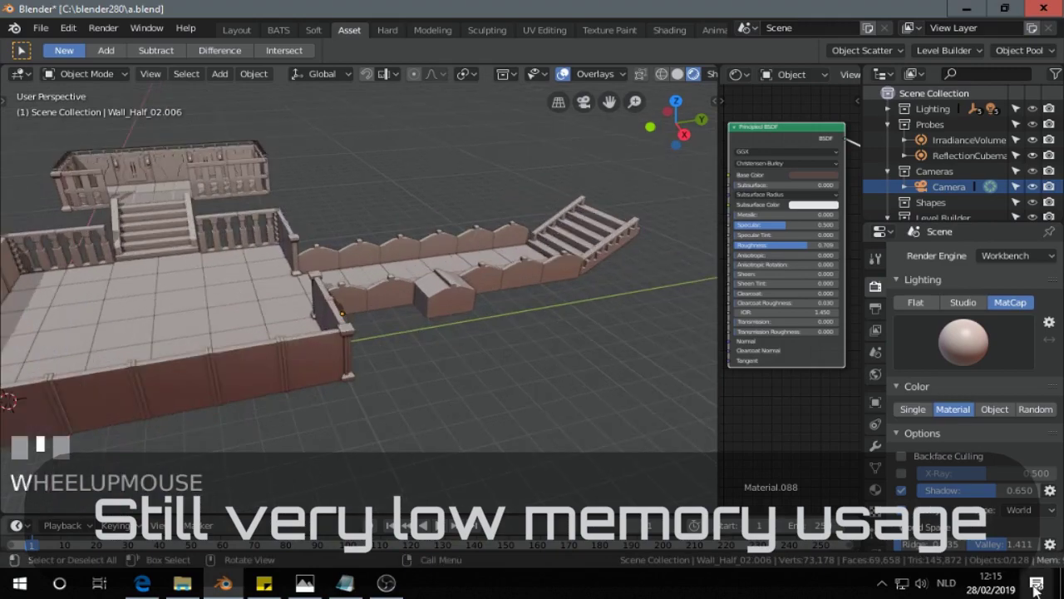
pyautogui.scroll(1, 526, 301)
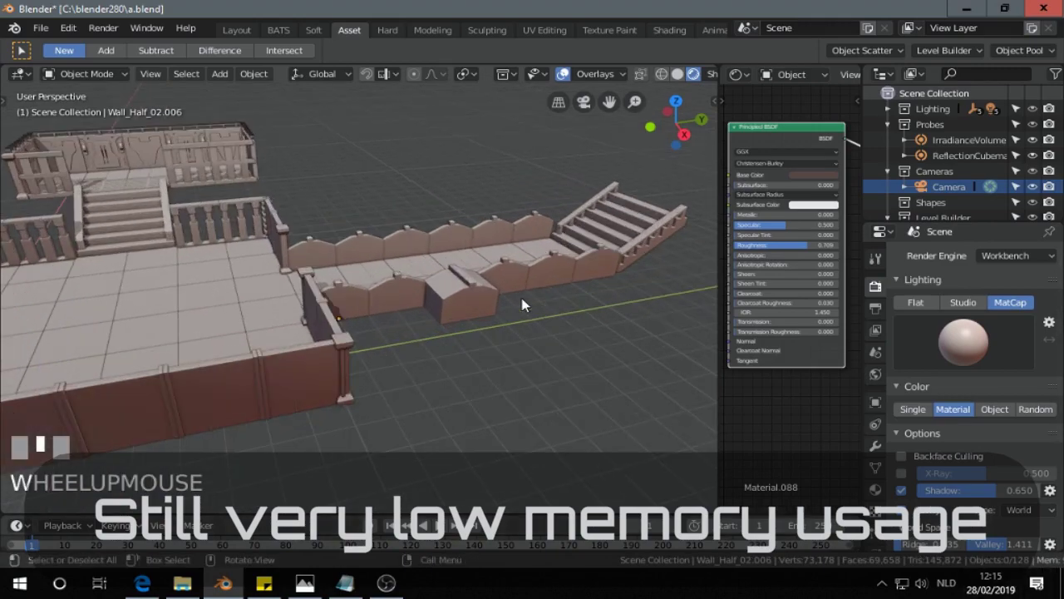
pyautogui.click(469, 287)
pyautogui.moveTo(497, 353); pyautogui.dragTo(459, 334, button='middle')
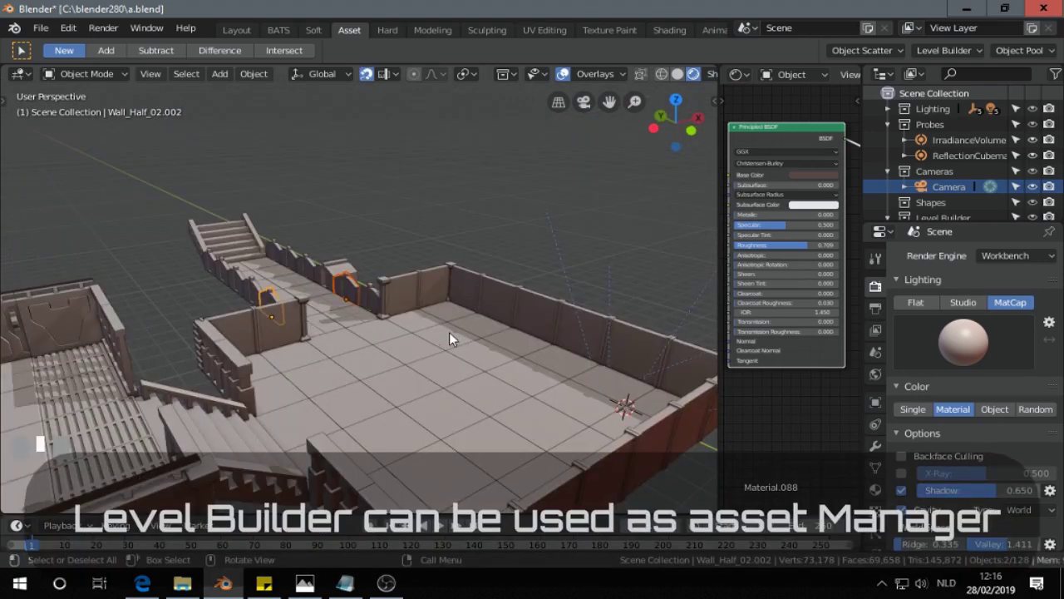
# - Show the Level Builder's asset library list and browse the D:\LevelBuilderAssets folder for additional library files
pyautogui.press('n')
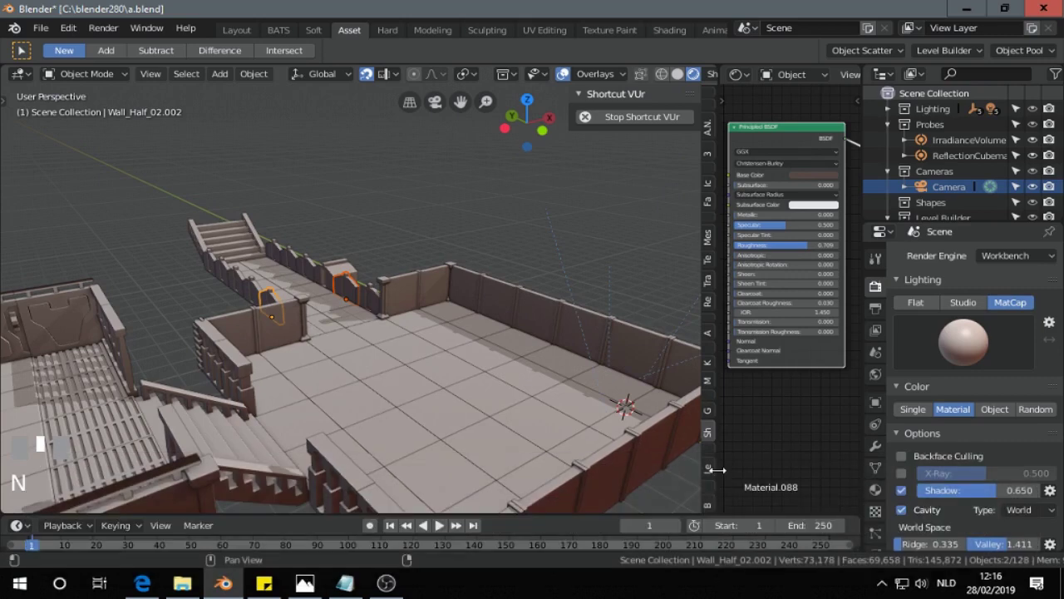
pyautogui.click(708, 468)
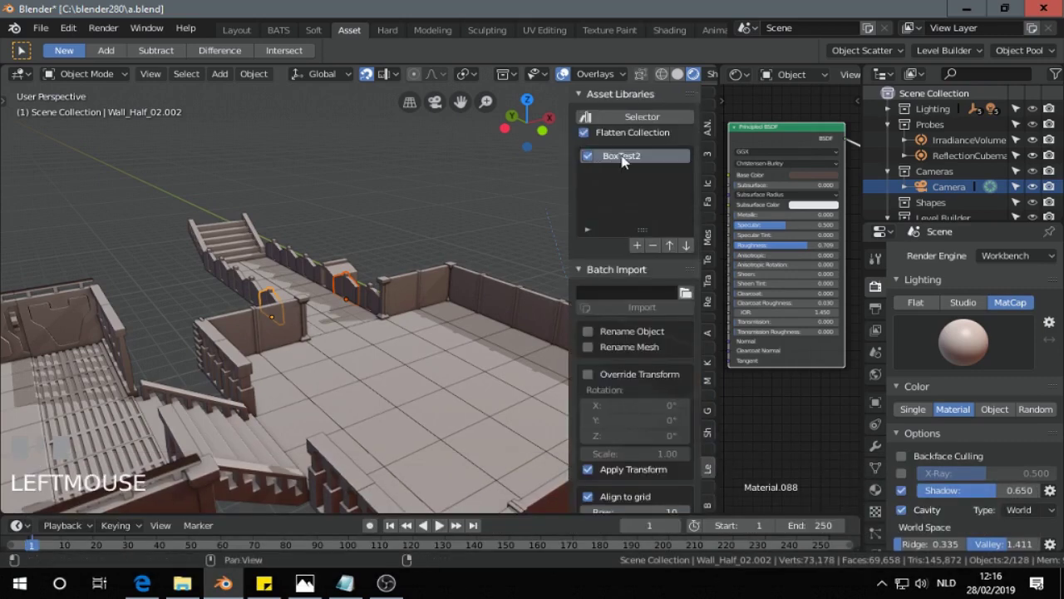
pyautogui.click(638, 245)
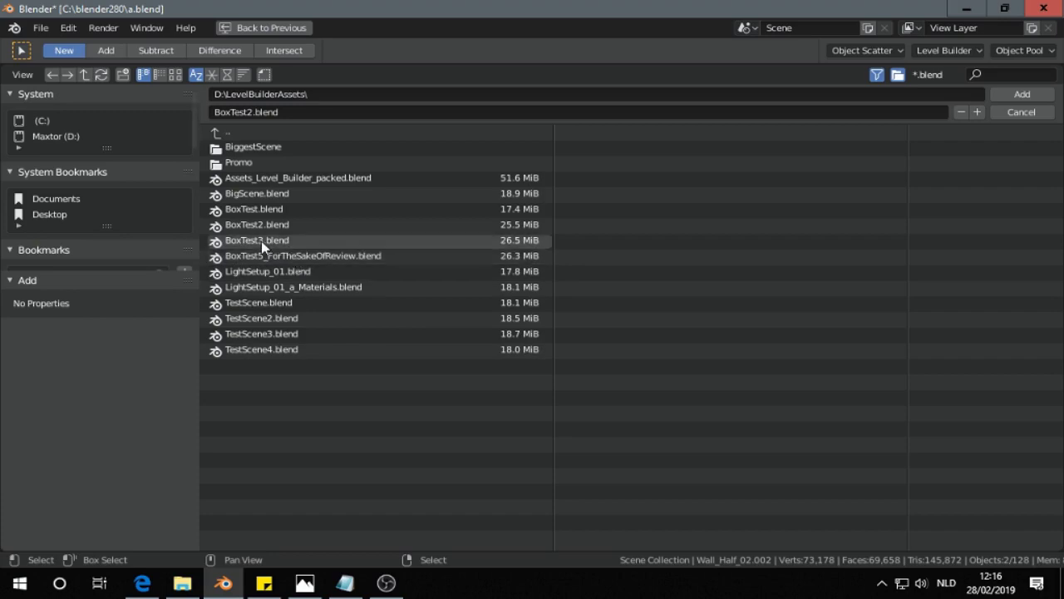
pyautogui.click(1020, 112)
# - Place the Panel_04 asset from the Controls category on the full-height wall face beside the opening's pole
pyautogui.scroll(4, 451, 297)
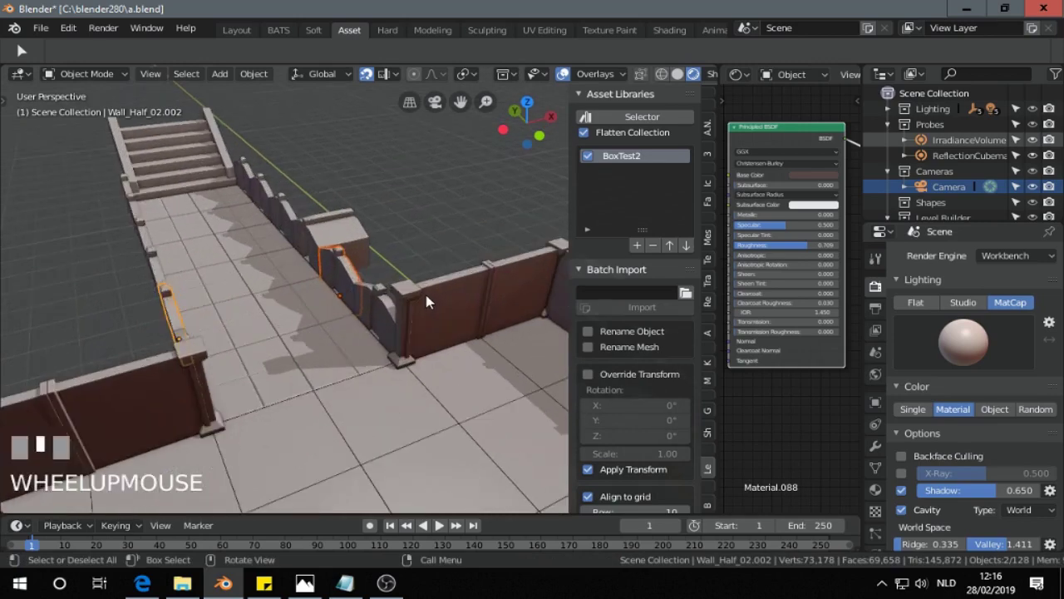
pyautogui.scroll(2, 425, 293)
pyautogui.moveTo(423, 284)
pyautogui.mouseDown(button='middle')
pyautogui.moveTo(394, 269)
pyautogui.moveTo(424, 276)
pyautogui.mouseUp(button='middle')
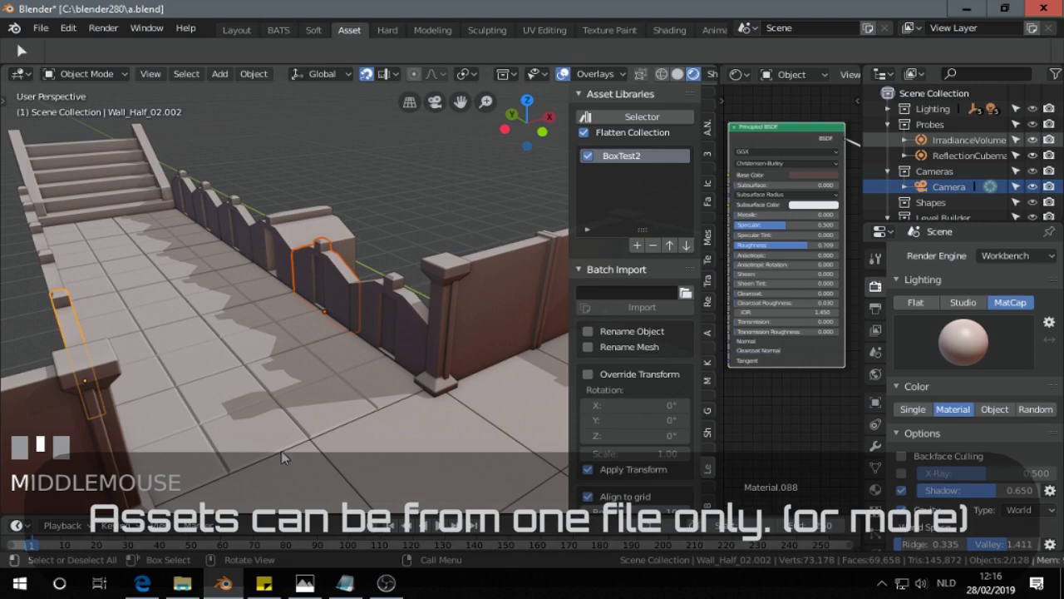
pyautogui.moveTo(192, 584)
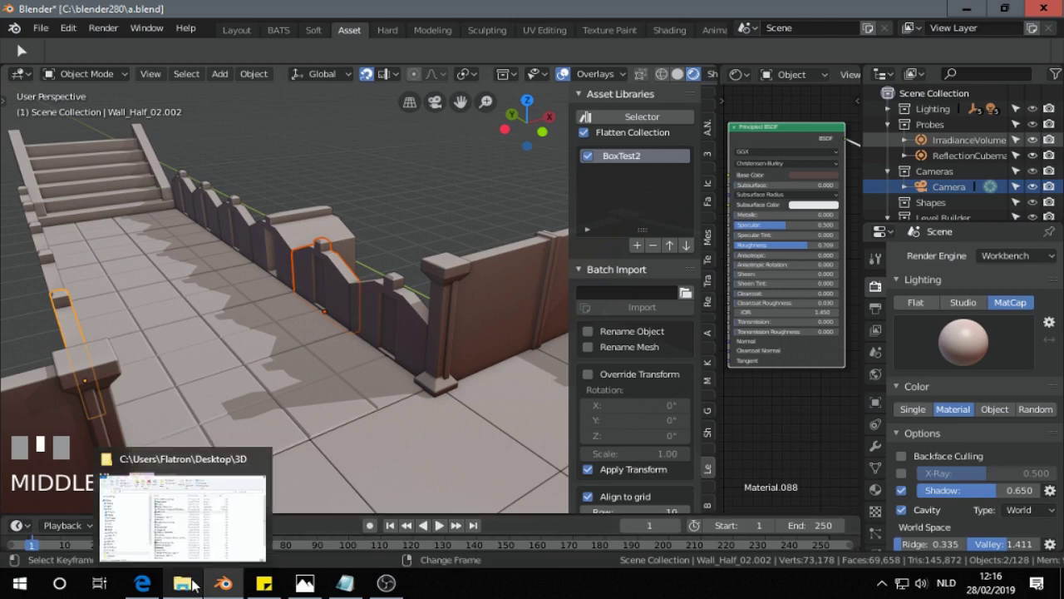
pyautogui.scroll(-2, 307, 267)
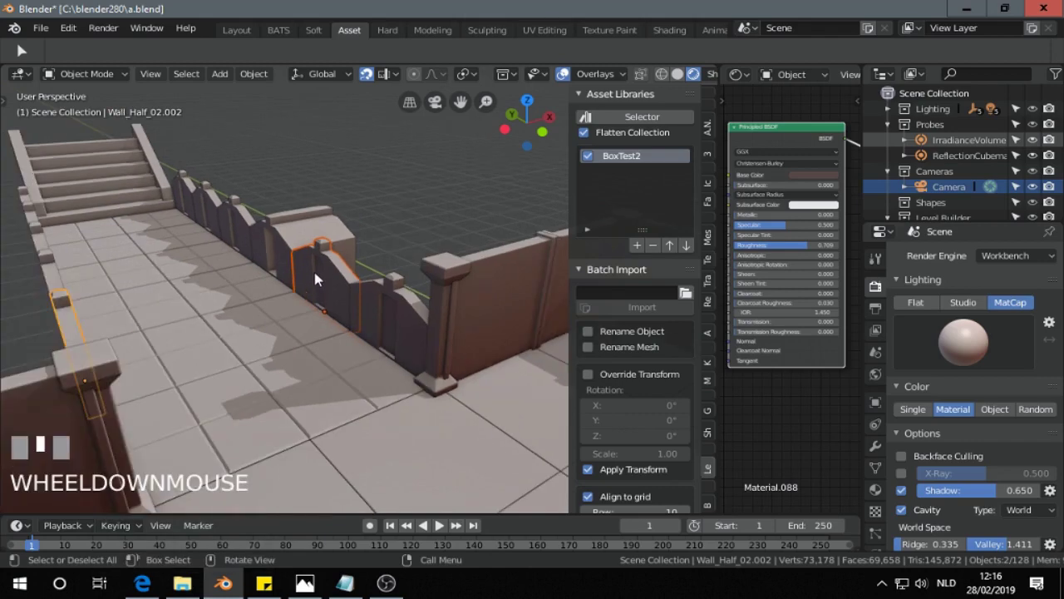
pyautogui.hotkey('shift', 'Return')
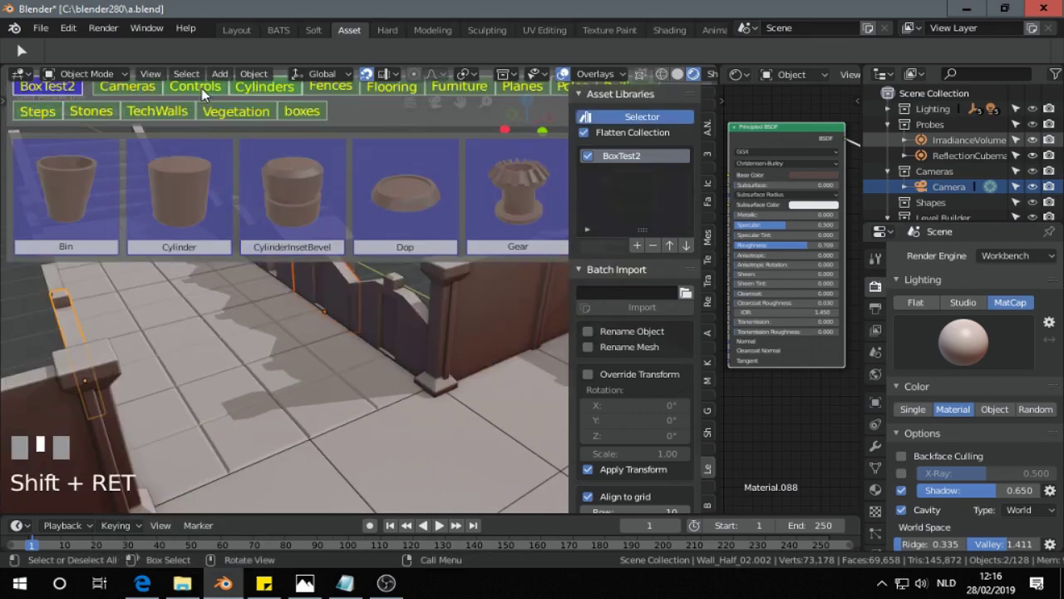
pyautogui.click(201, 88)
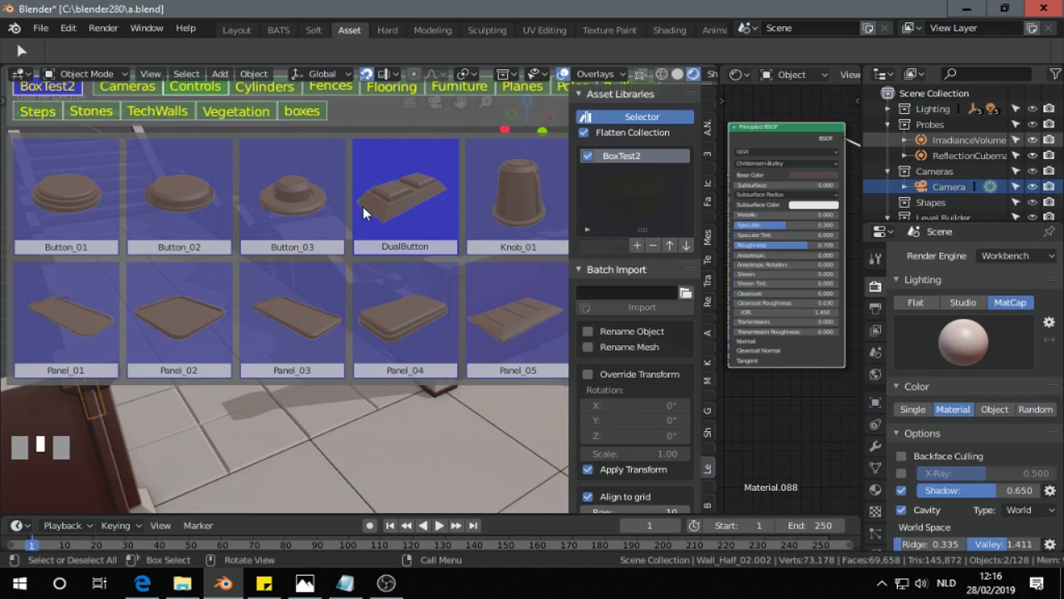
pyautogui.click(398, 310)
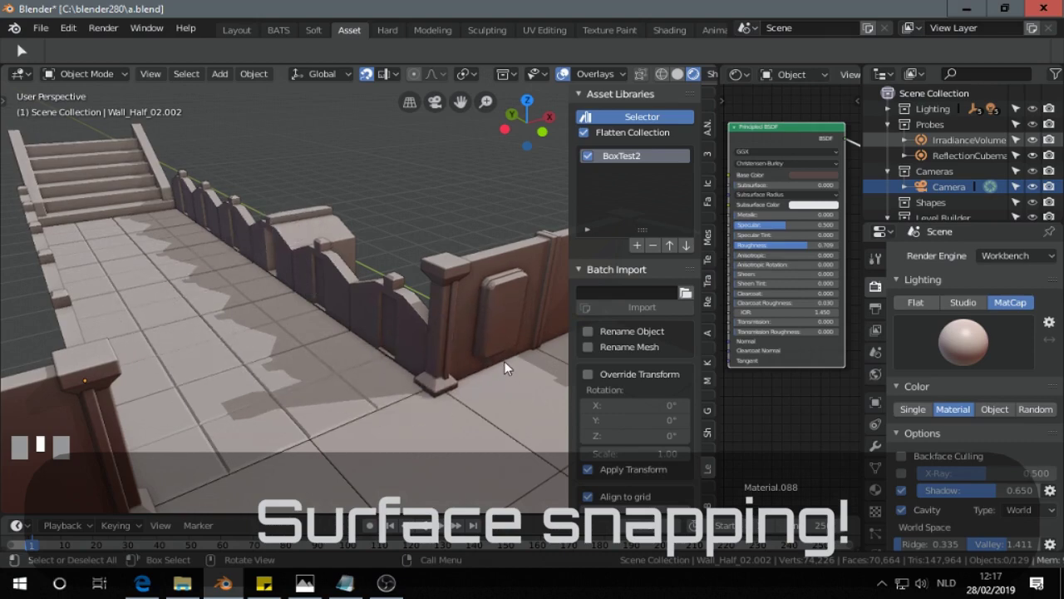
pyautogui.rightClick(477, 377)
# - Place two reduced-size Button_03 assets from the Controls category on the wall panel, one above the other
pyautogui.moveTo(442, 410); pyautogui.dragTo(310, 361, button='middle')
pyautogui.hotkey('shift', 'Return')
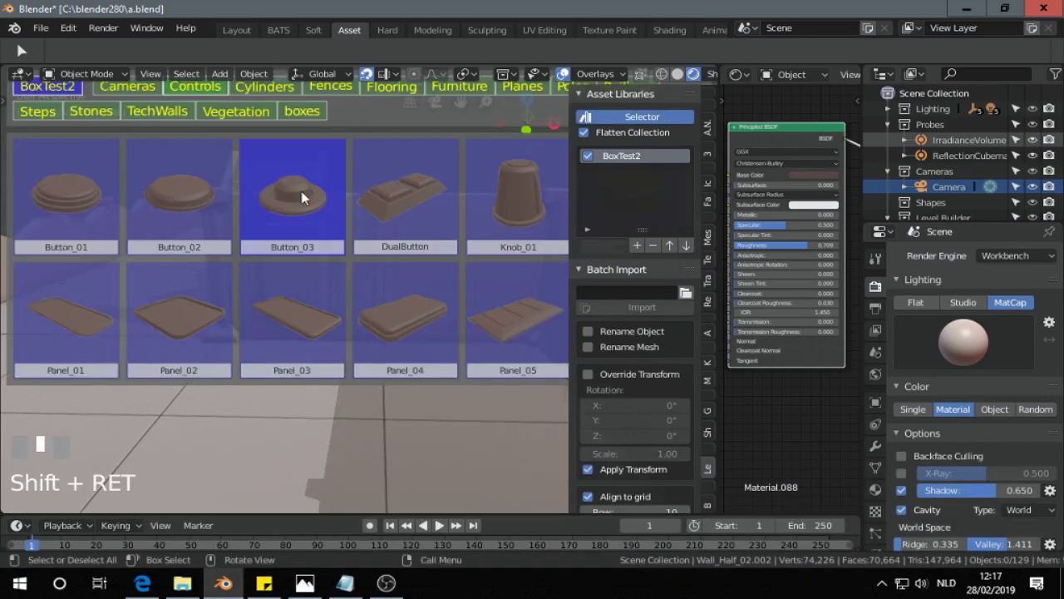
pyautogui.click(271, 181)
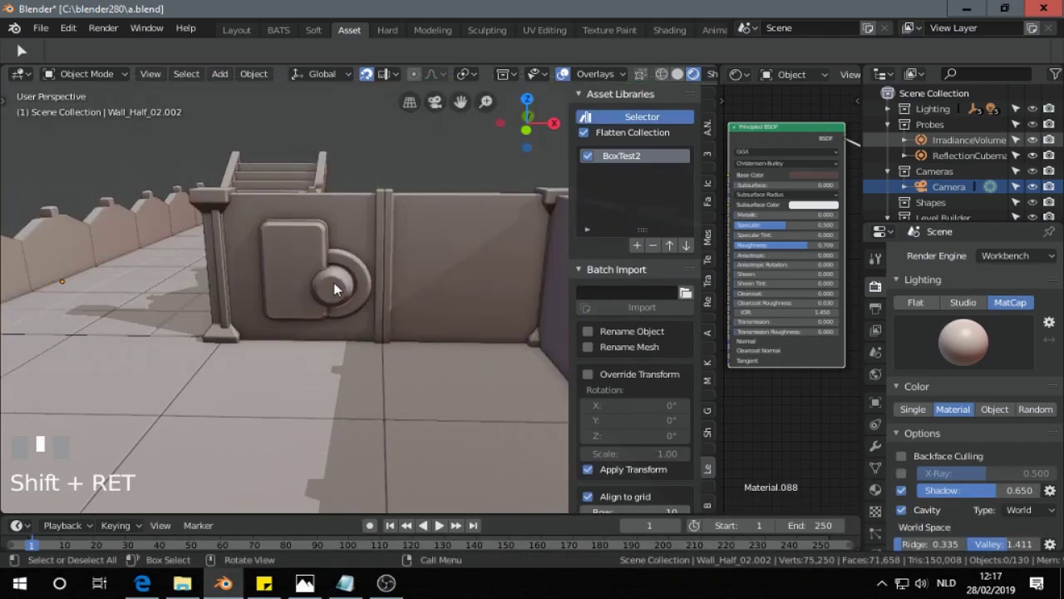
pyautogui.keyDown('ctrl'); pyautogui.scroll(-5, 321, 283); pyautogui.keyUp('ctrl')
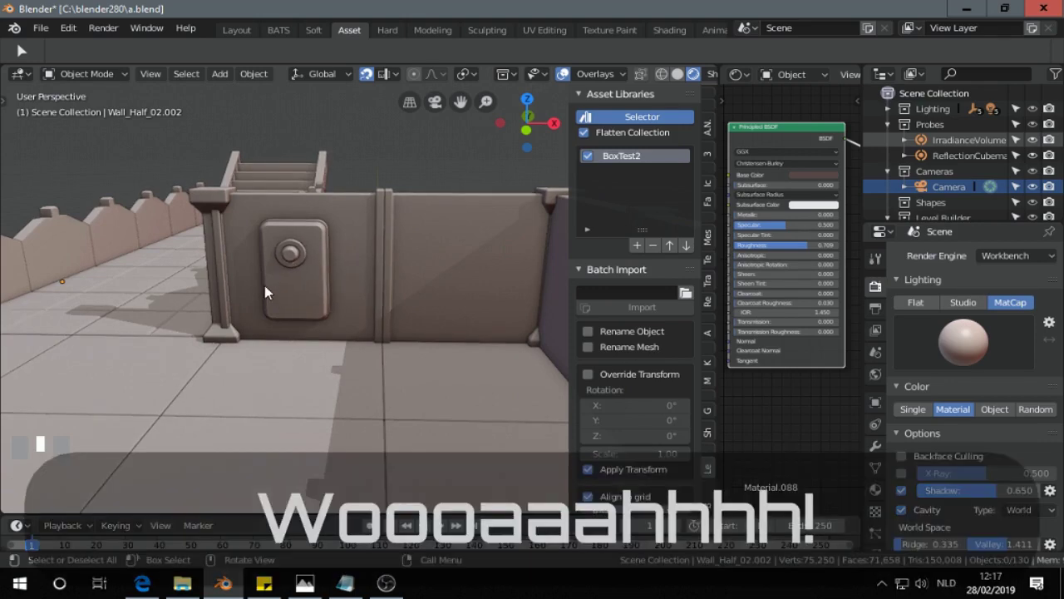
pyautogui.click(264, 285)
pyautogui.click(293, 292)
pyautogui.moveTo(293, 293); pyautogui.dragTo(380, 333, button='middle')
pyautogui.scroll(2, 375, 326)
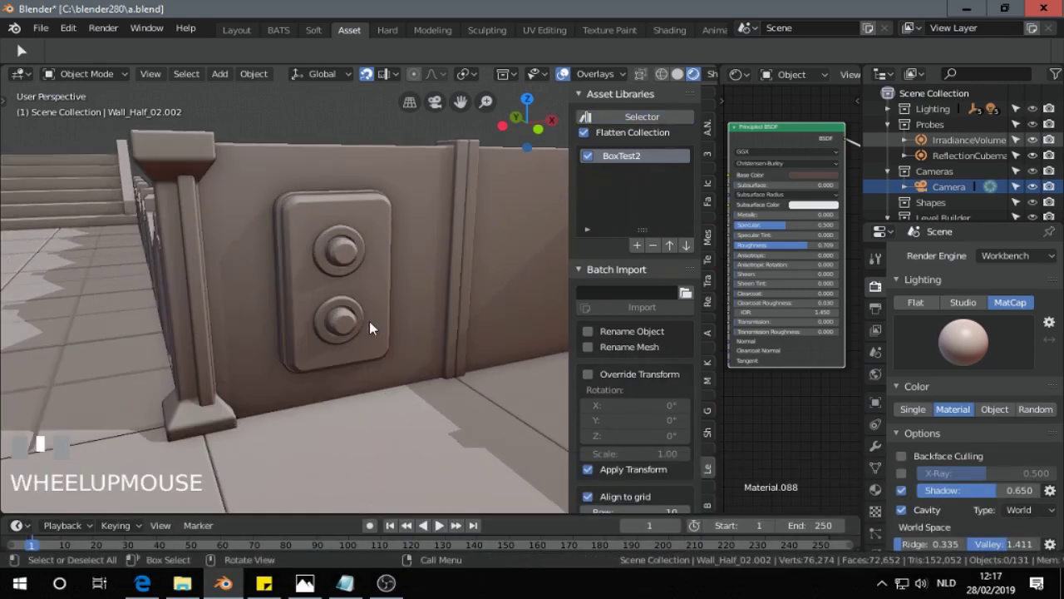
# - Select the wall panel with both of its buttons and create a Group Pro group from them
pyautogui.click(327, 219)
pyautogui.keyDown('shift'); pyautogui.click(350, 265); pyautogui.keyUp('shift')
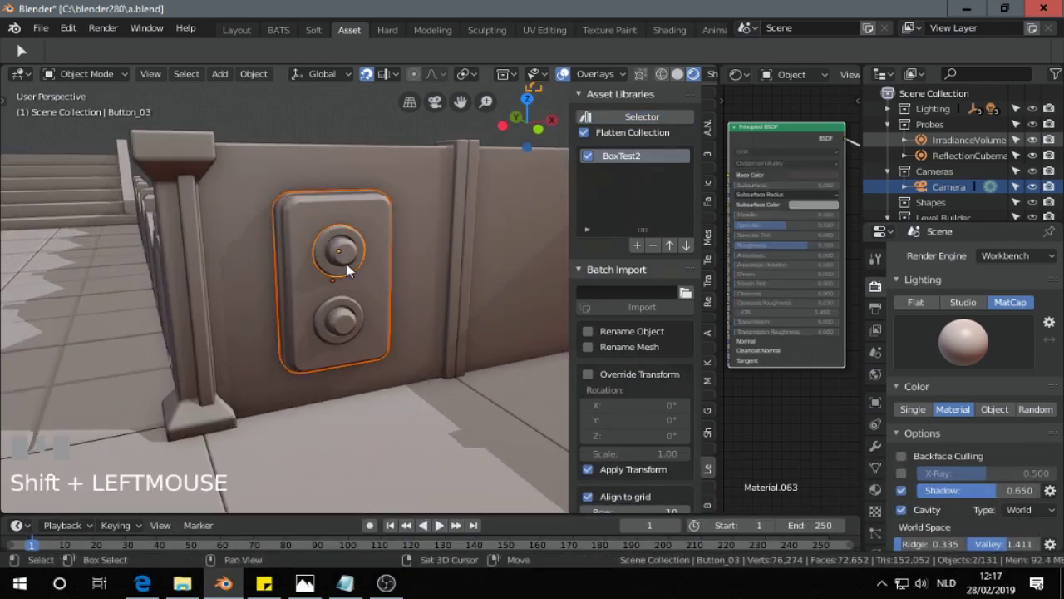
pyautogui.keyDown('shift'); pyautogui.click(340, 324); pyautogui.keyUp('shift')
pyautogui.hotkey('ctrl', 'g')
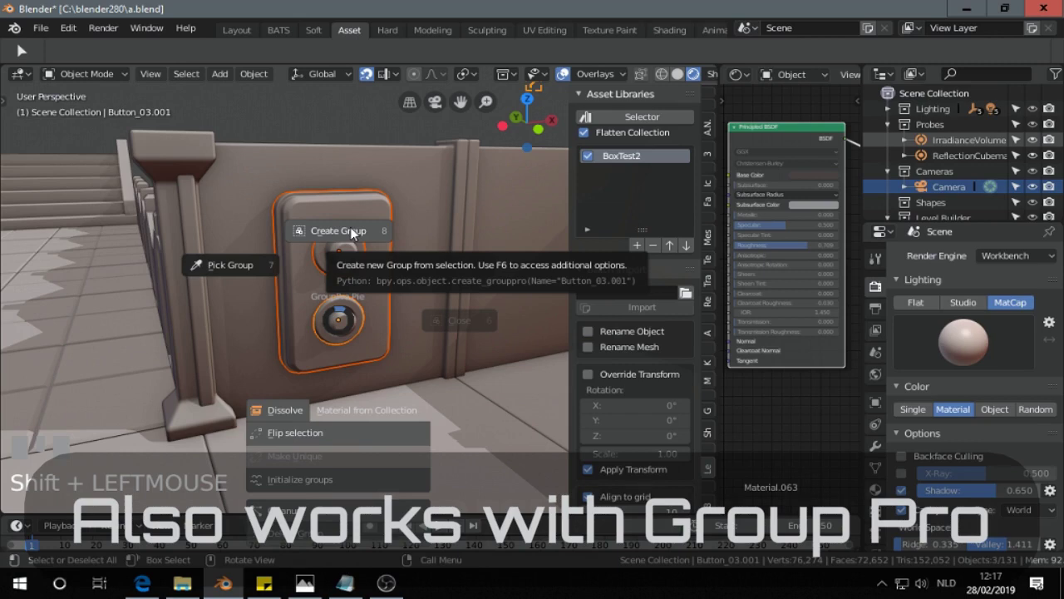
pyautogui.click(350, 227)
# - Make a linked duplicate of the panel group 2 m along the global X axis, on the neighbouring wall section
pyautogui.moveTo(350, 227); pyautogui.dragTo(320, 290, button='middle')
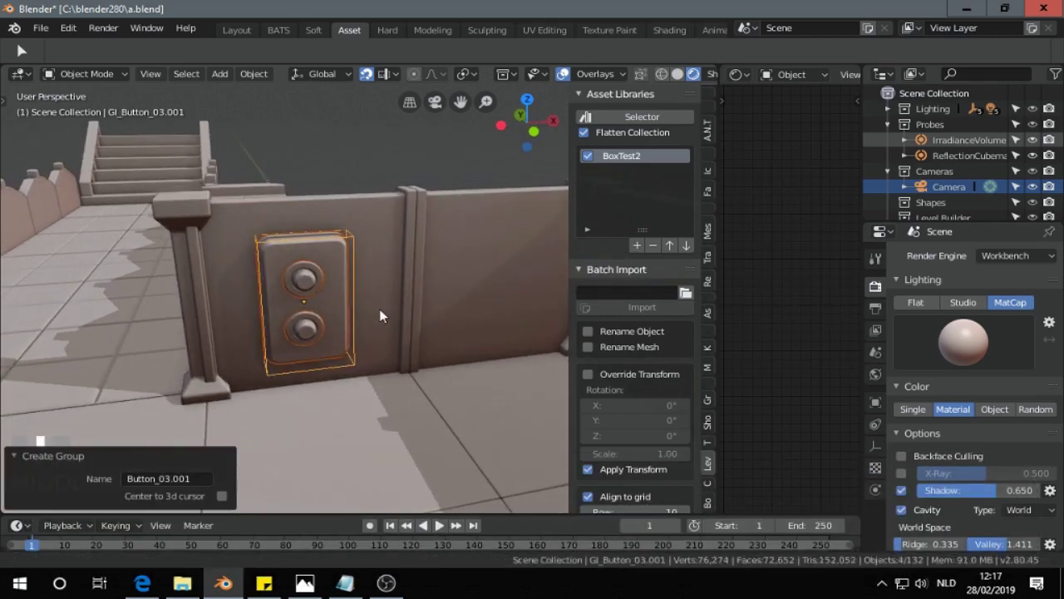
pyautogui.moveTo(379, 316); pyautogui.dragTo(351, 311, button='middle')
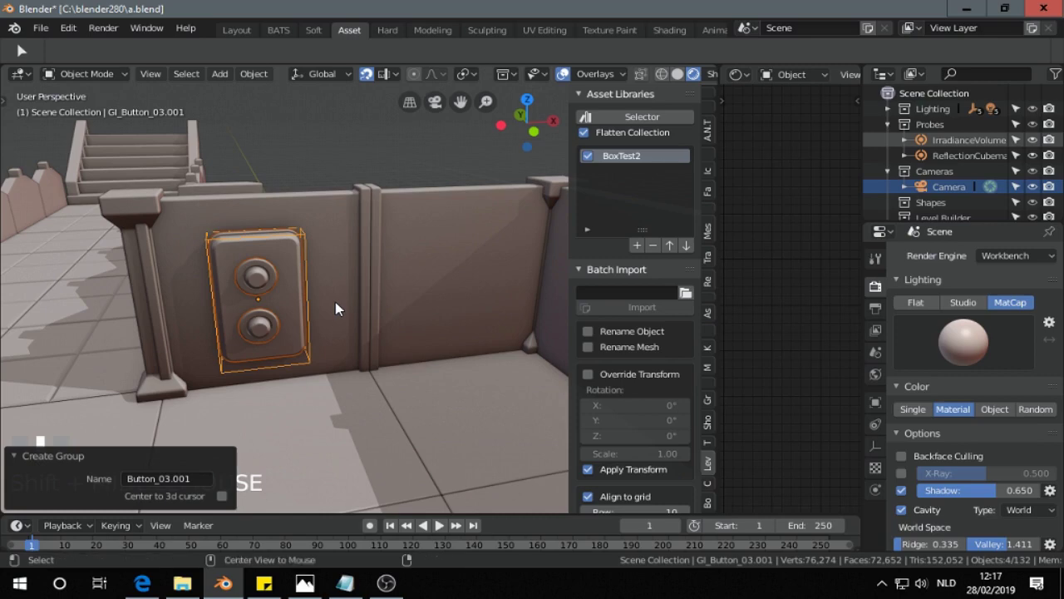
pyautogui.hotkey('shift', 'd')
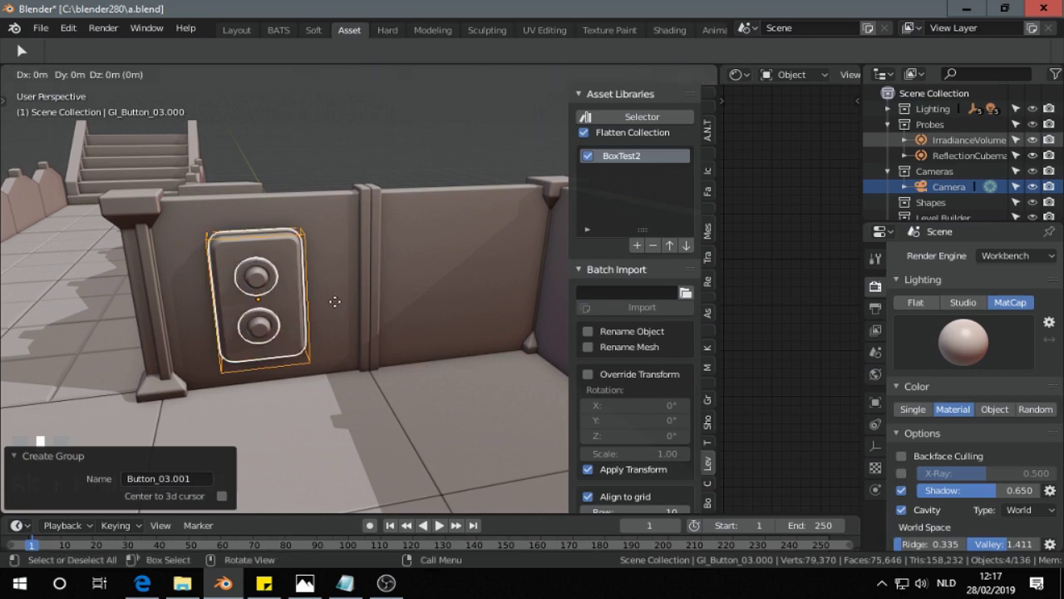
pyautogui.press('x')
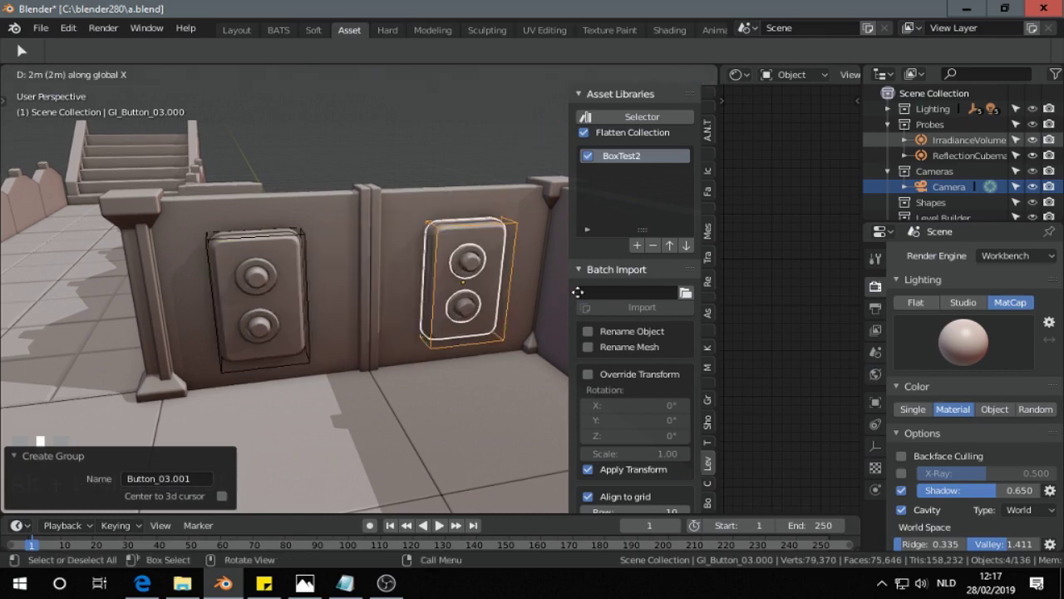
pyautogui.click(562, 293)
pyautogui.moveTo(562, 294); pyautogui.dragTo(424, 278, button='middle')
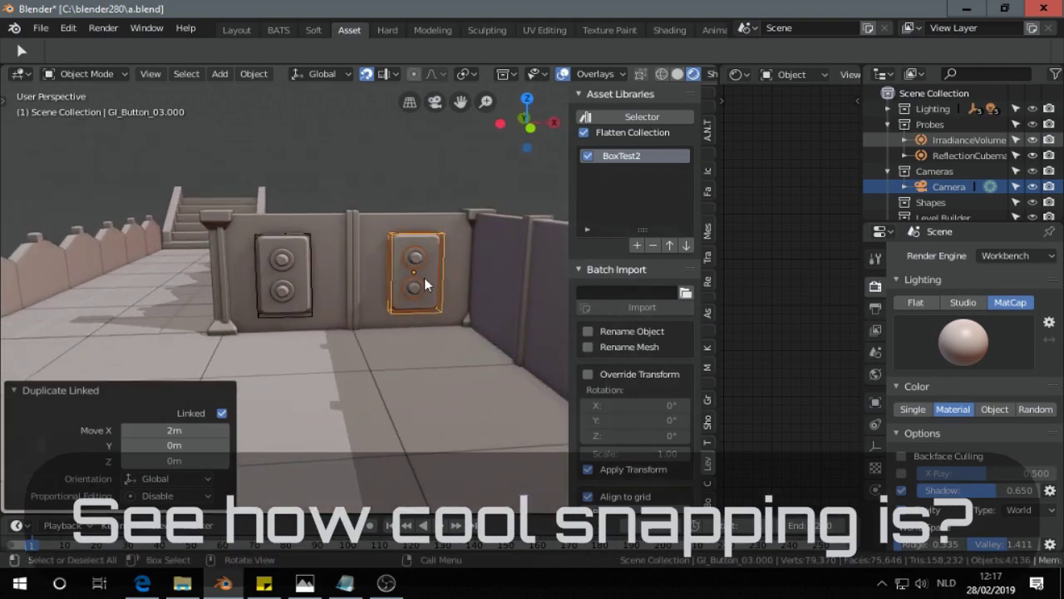
# - Open the original panel group beside the pole for editing with Group Pro
pyautogui.moveTo(357, 288); pyautogui.dragTo(304, 262, button='middle')
pyautogui.scroll(3, 438, 278)
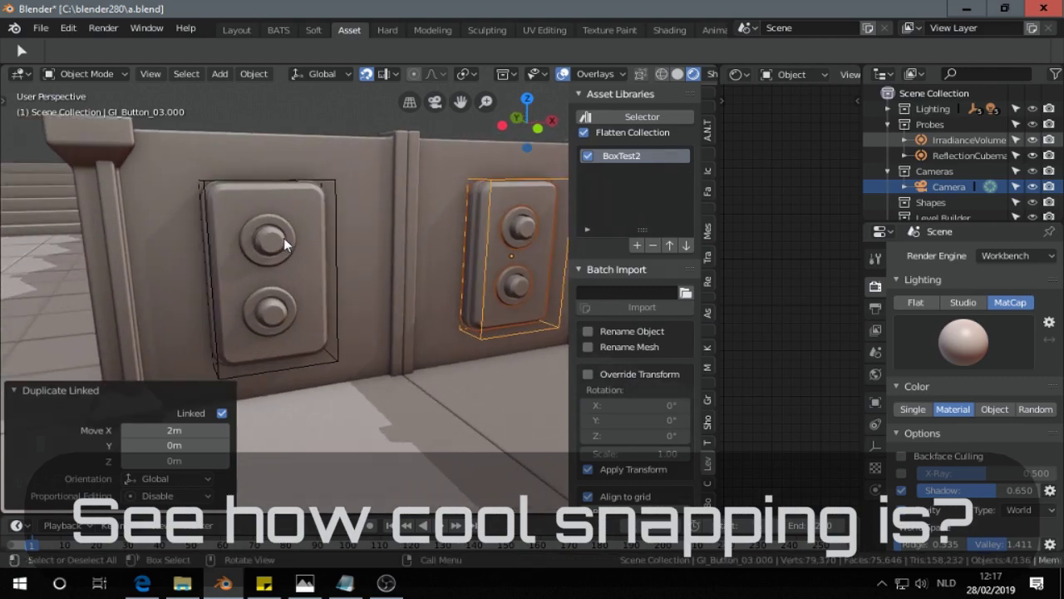
pyautogui.click(287, 238)
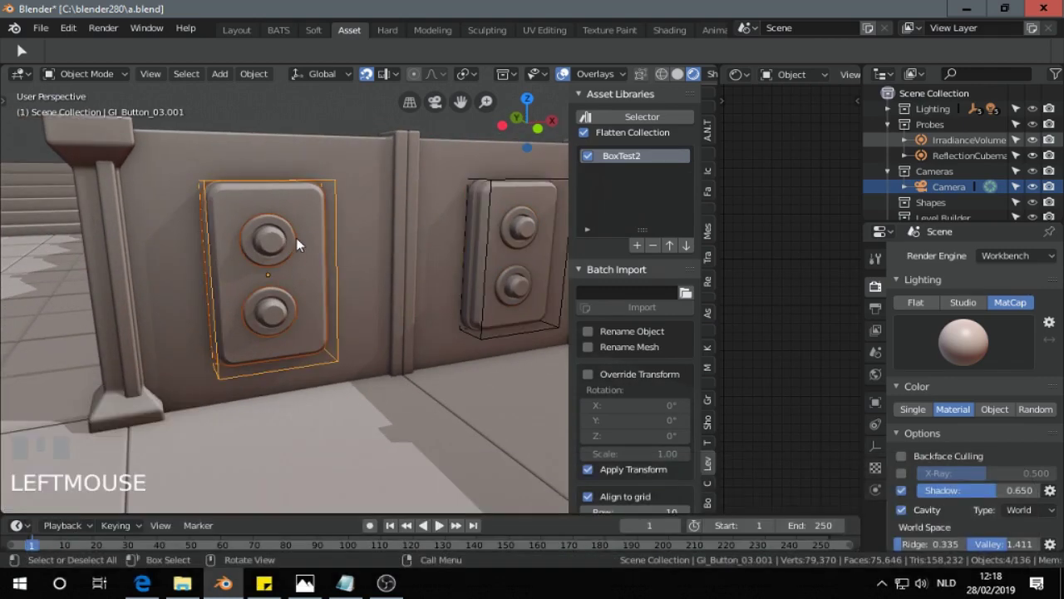
pyautogui.hotkey('alt', 'x')
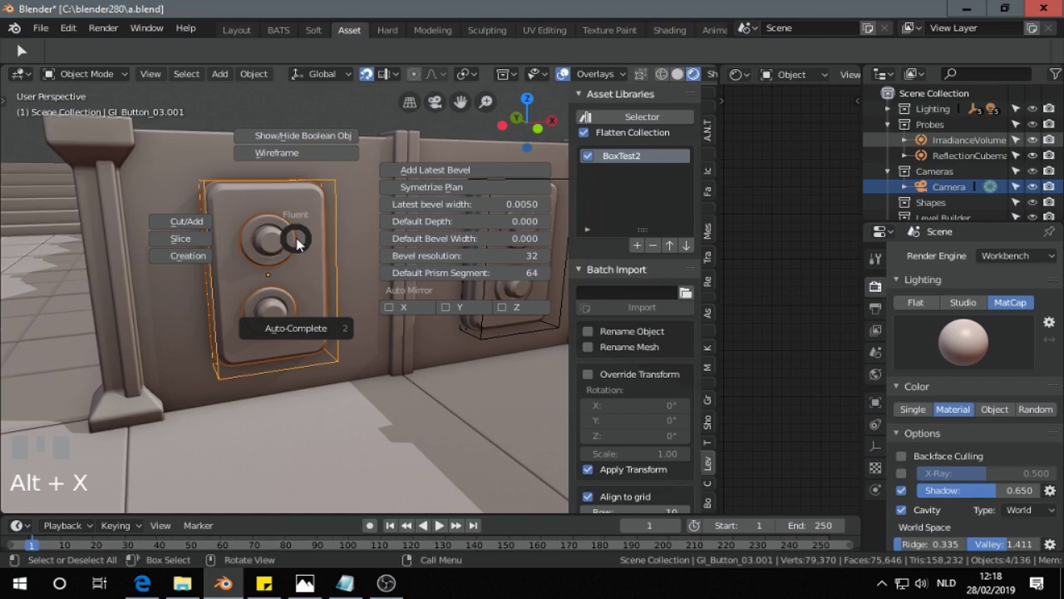
pyautogui.press('Escape')
pyautogui.hotkey('ctrl', 'g')
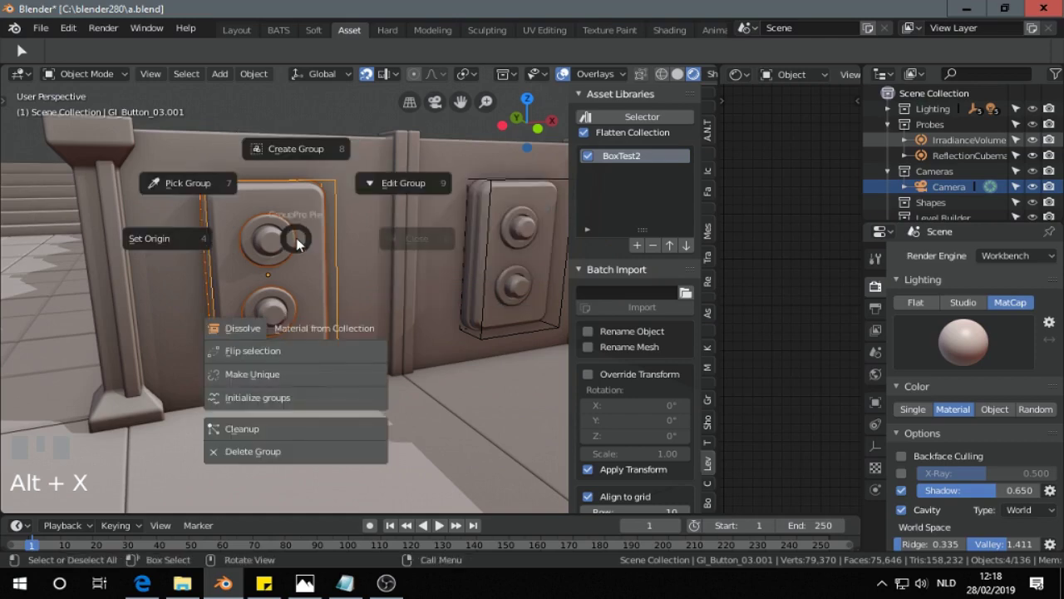
pyautogui.click(400, 186)
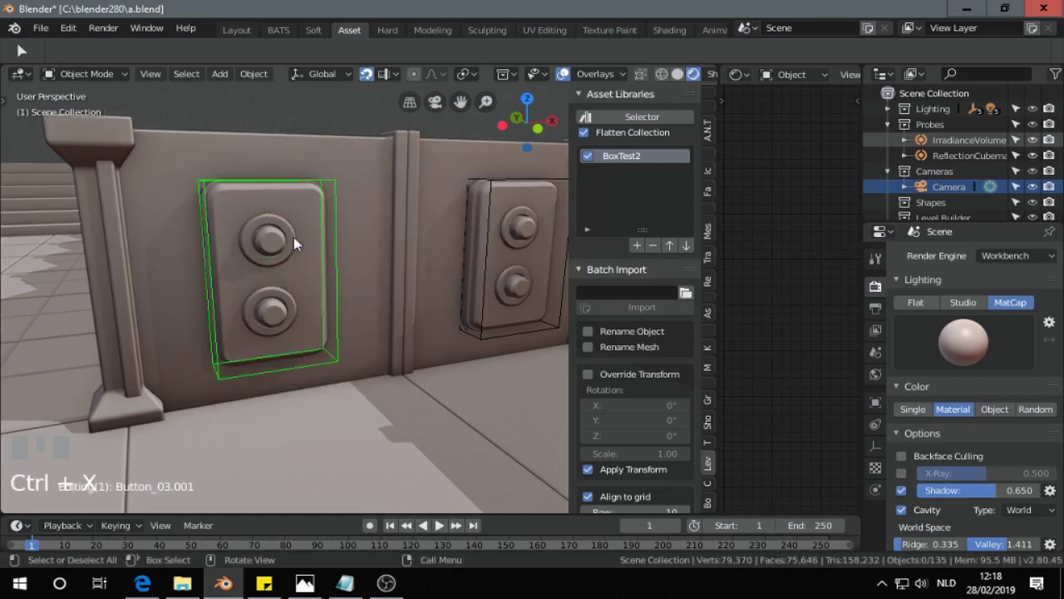
# - Move the group's lower button about 0.0768 m along the global X axis, working in front view
pyautogui.click(286, 241)
pyautogui.press('KP_1')
pyautogui.press('g')
pyautogui.press('x')
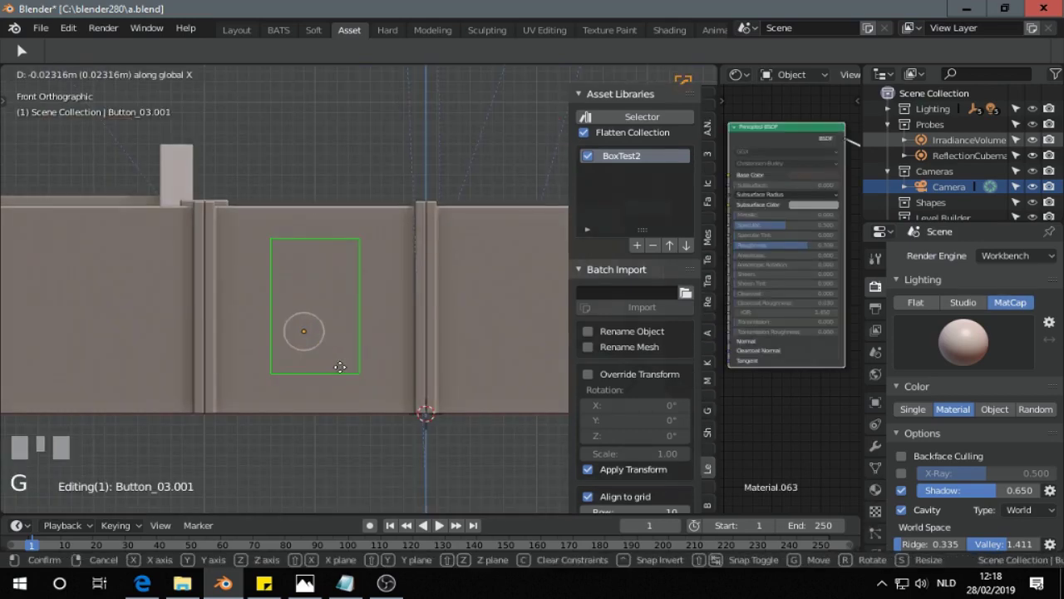
pyautogui.click(345, 364)
pyautogui.moveTo(349, 297); pyautogui.dragTo(372, 351, button='middle')
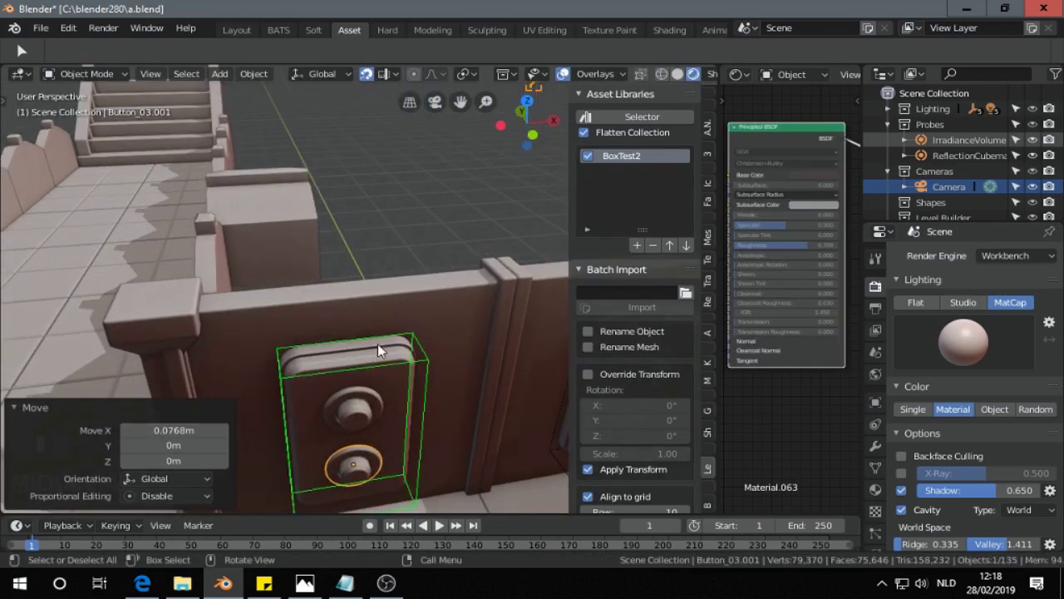
# - Examine both panel groups and the surrounding level from several angles and distances
pyautogui.hotkey('ctrl', 'Tab')
pyautogui.click(226, 353)
pyautogui.scroll(-2, 279, 346)
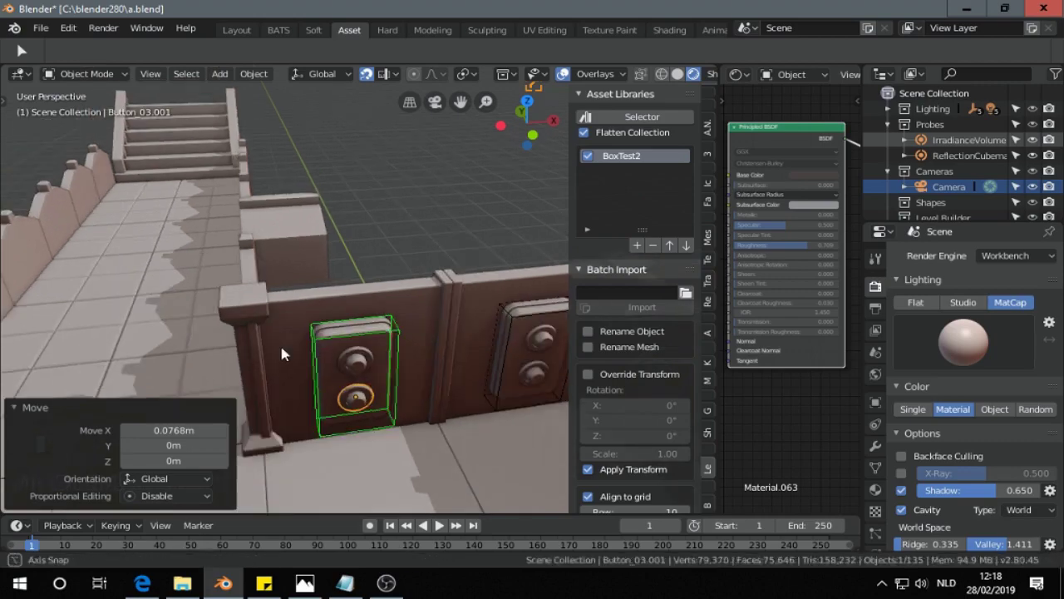
pyautogui.moveTo(279, 343); pyautogui.dragTo(386, 316, button='middle')
pyautogui.click(208, 309)
pyautogui.scroll(3, 384, 323)
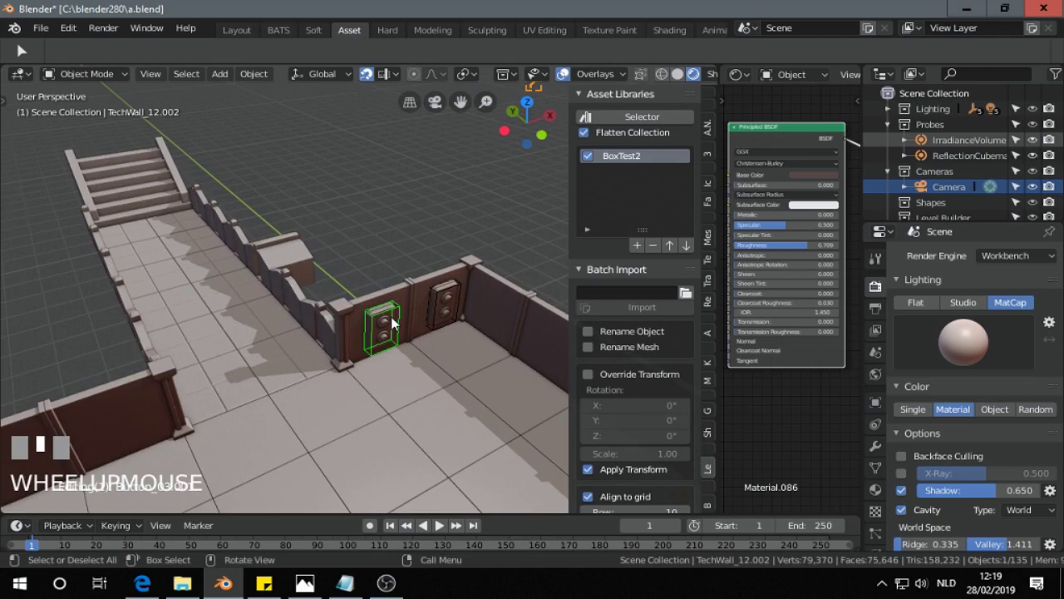
pyautogui.moveTo(386, 320); pyautogui.dragTo(307, 317, button='middle')
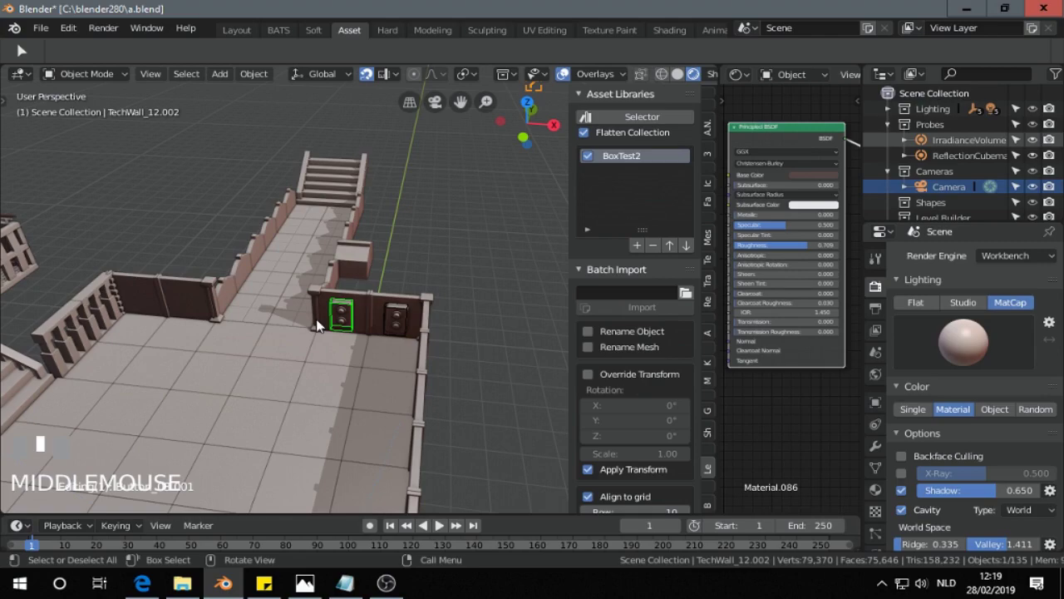
pyautogui.moveTo(316, 323)
pyautogui.mouseDown(button='middle')
pyautogui.moveTo(273, 302)
pyautogui.moveTo(300, 315)
pyautogui.mouseUp(button='middle')
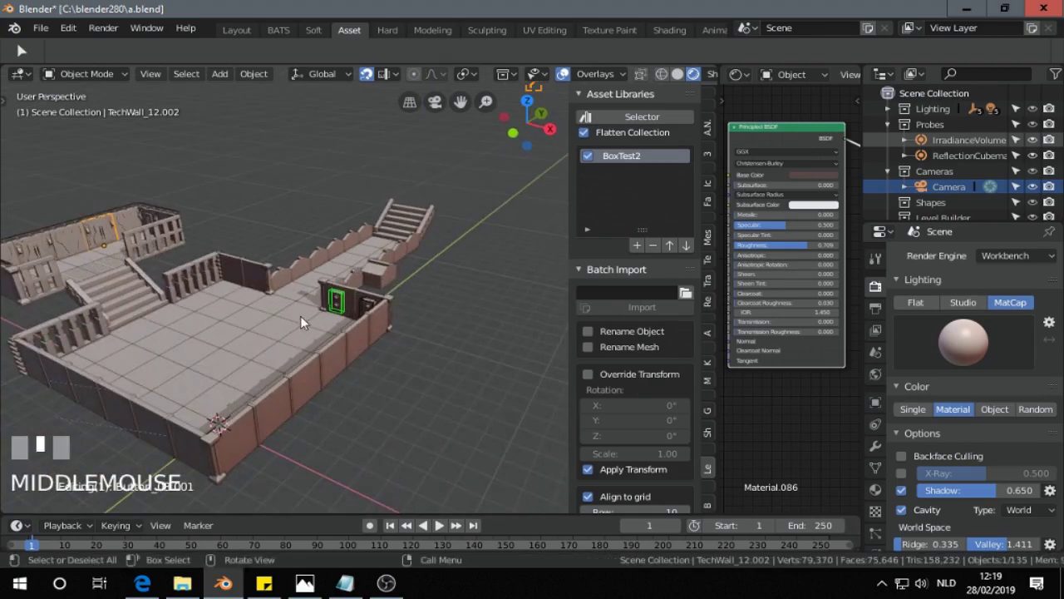